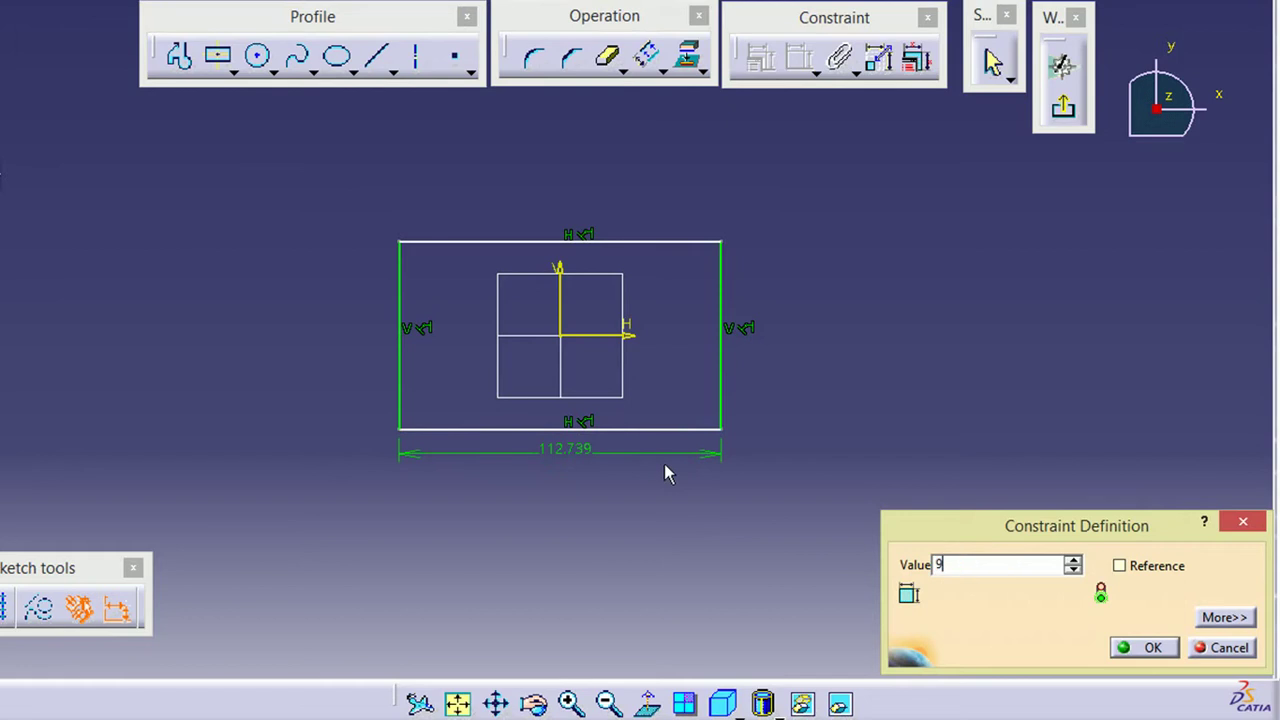
# Set the rectangle's width to 96 mm, then dimension its height at 64 mm
pyautogui.write('6')
pyautogui.press('Return')
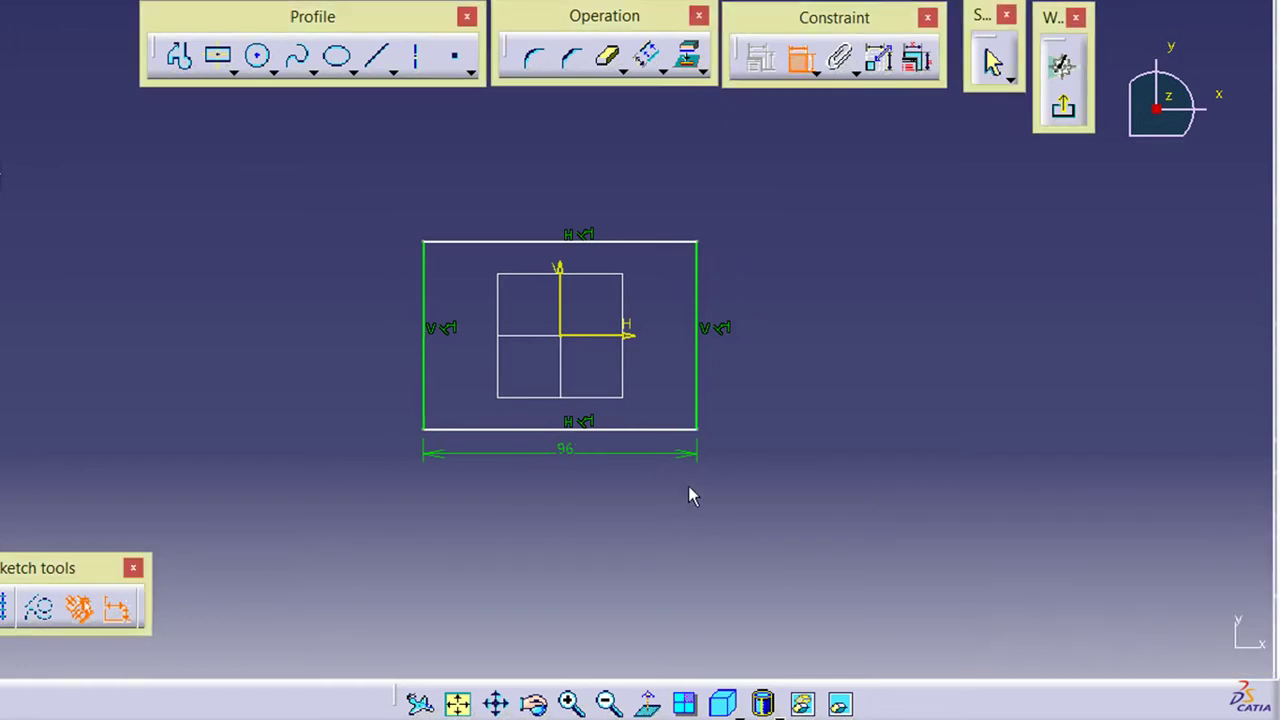
pyautogui.click(706, 352)
pyautogui.doubleClick(736, 357)
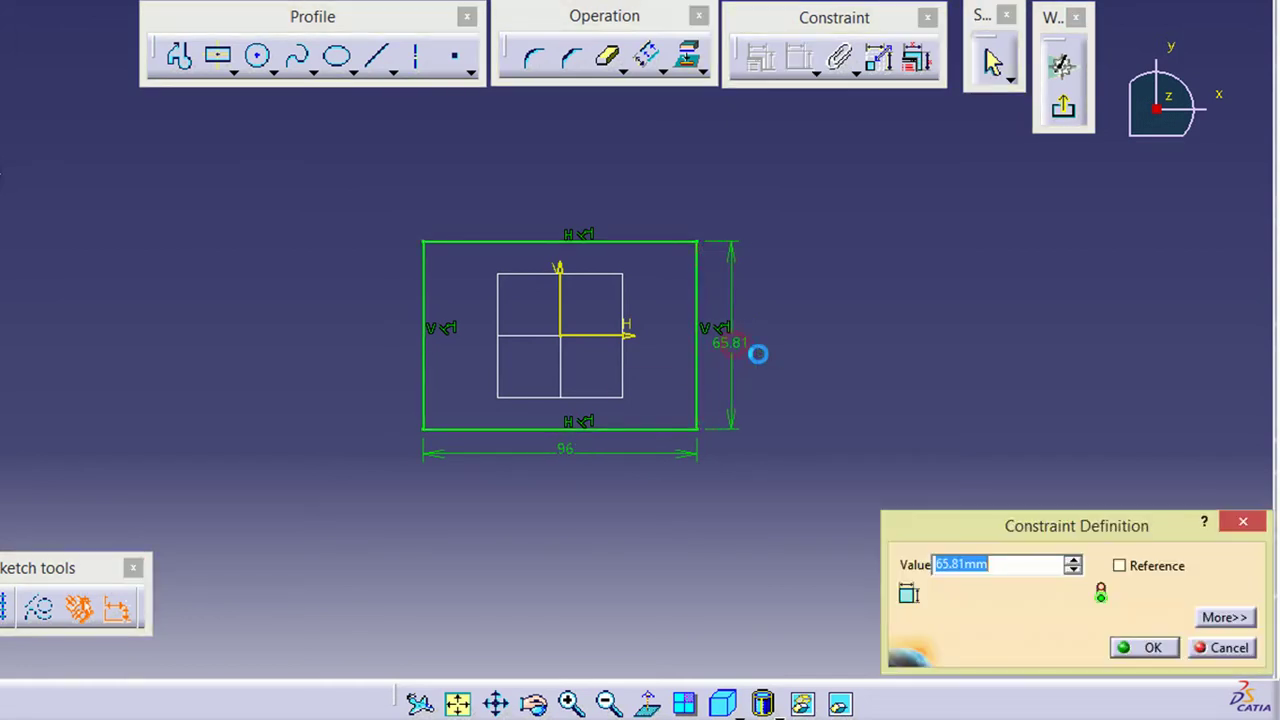
pyautogui.write('64')
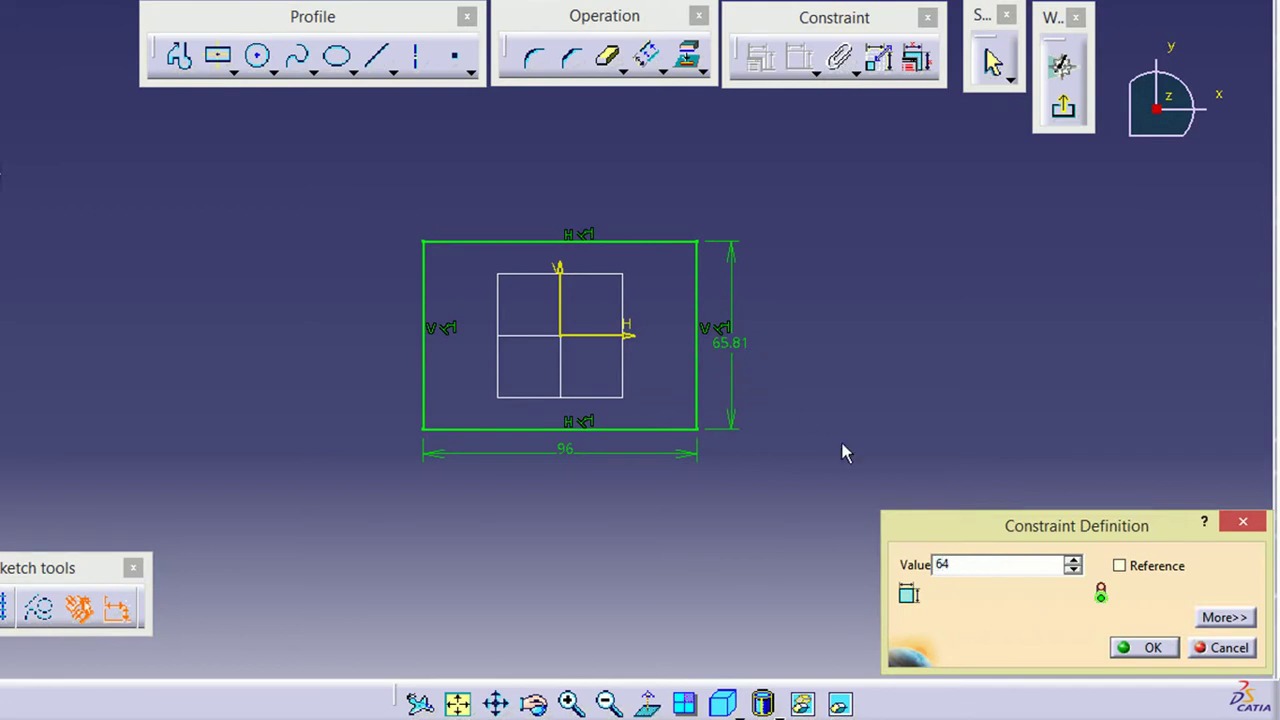
pyautogui.click(1148, 648)
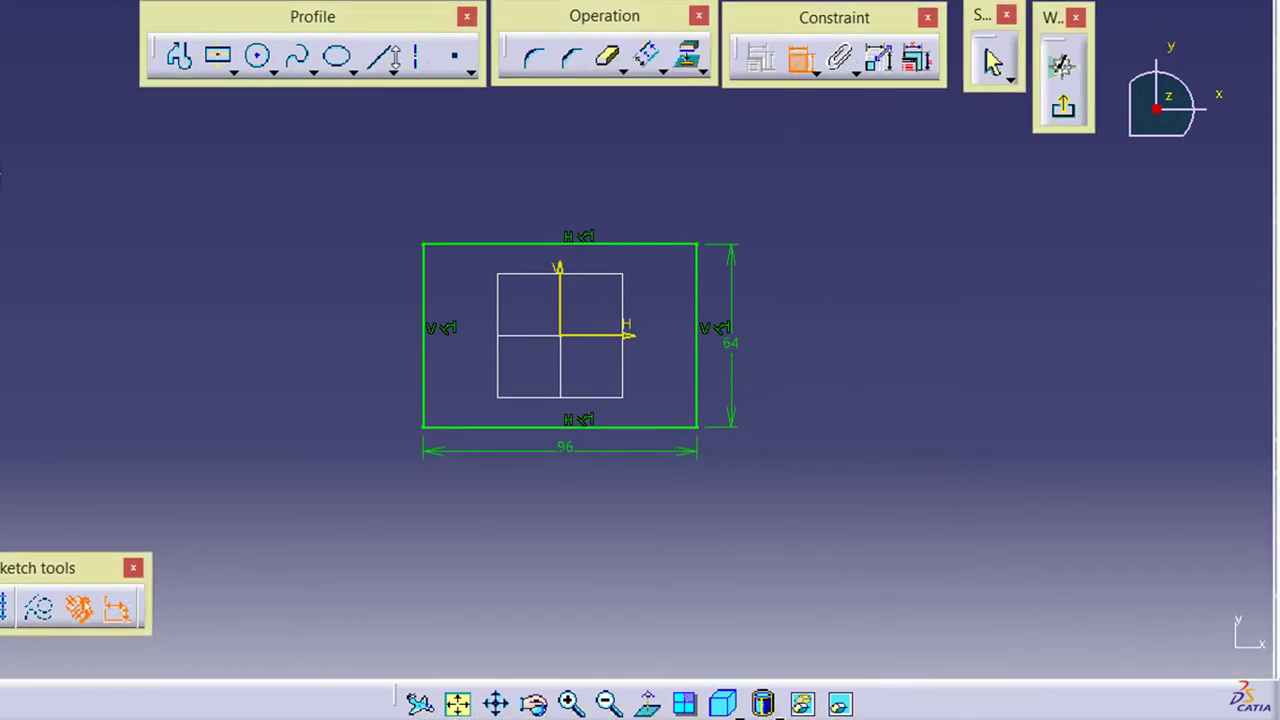
# Draw a circle on the horizontal axis, about 27 mm to the negative side of the origin, and set its diameter to 6 mm
pyautogui.click(259, 60)
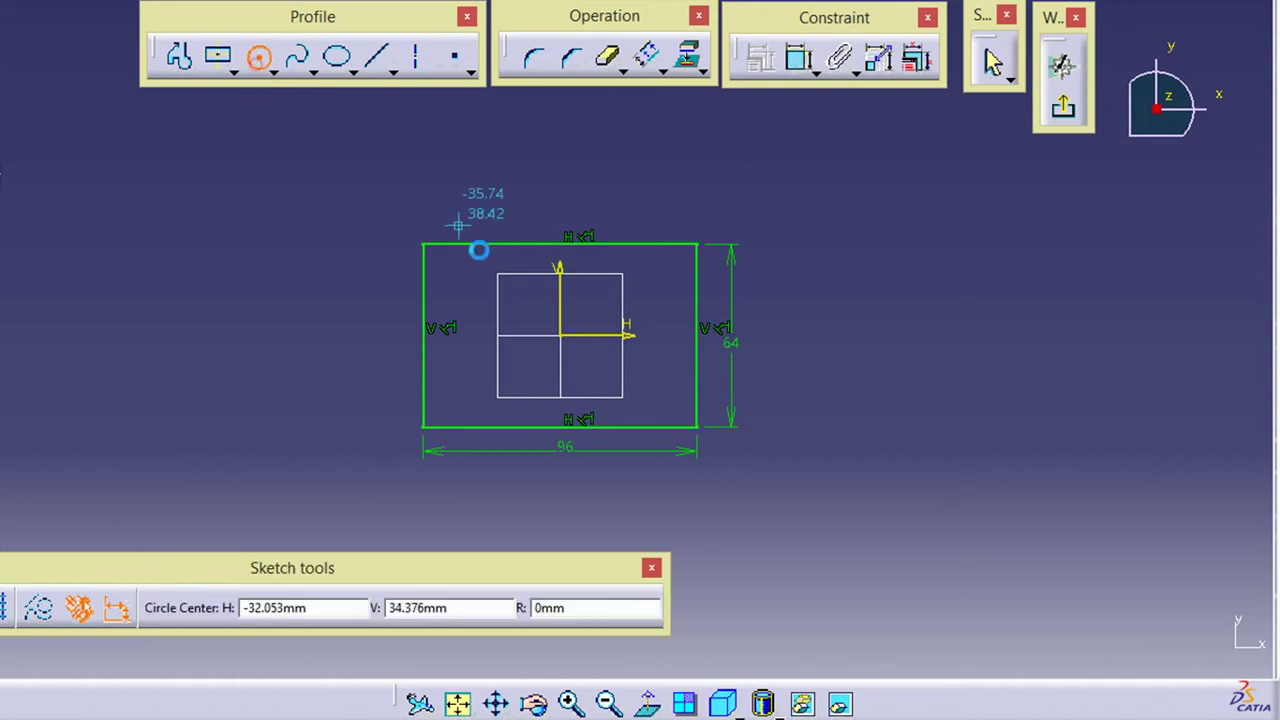
pyautogui.click(485, 336)
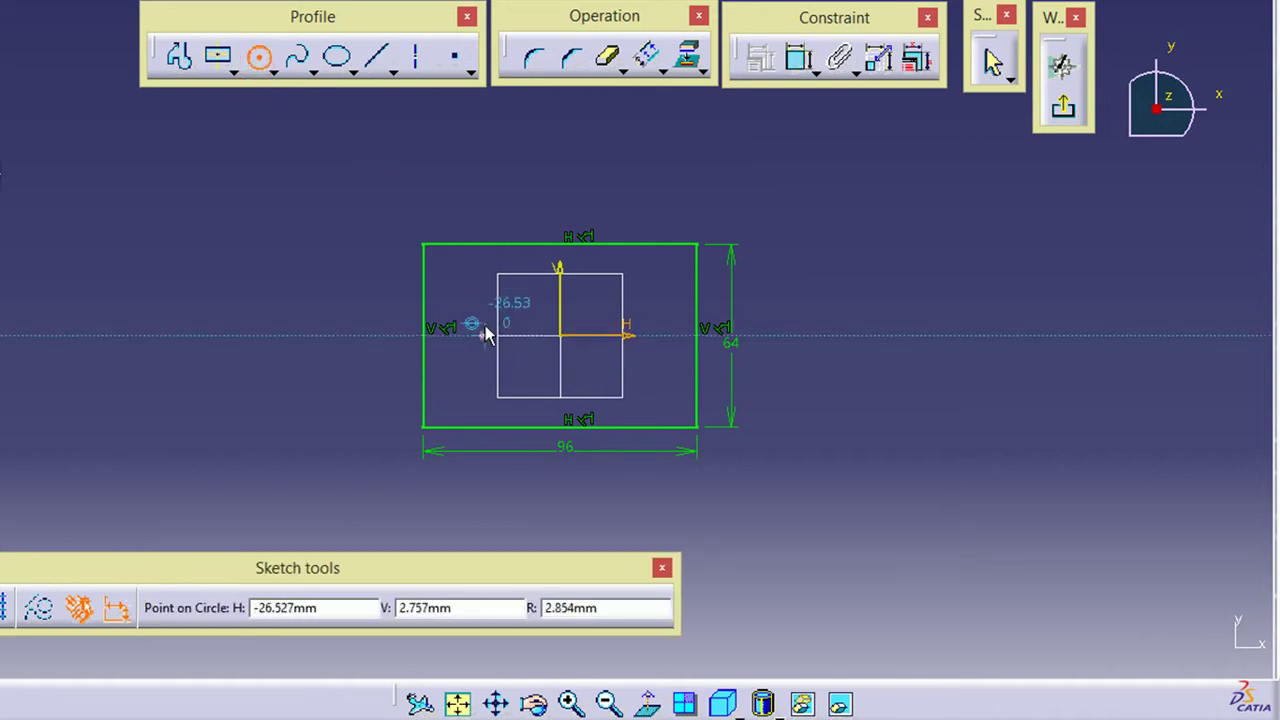
pyautogui.click(486, 328)
pyautogui.click(795, 72)
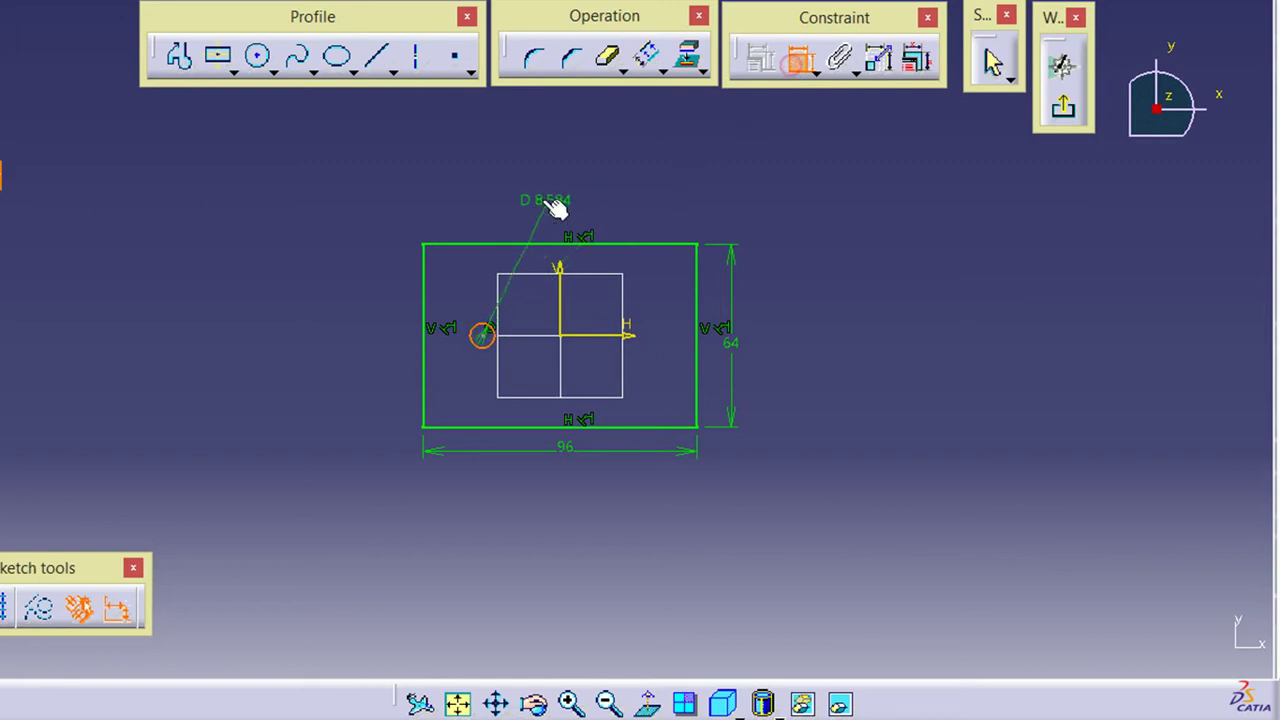
pyautogui.click(555, 200)
pyautogui.doubleClick(553, 192)
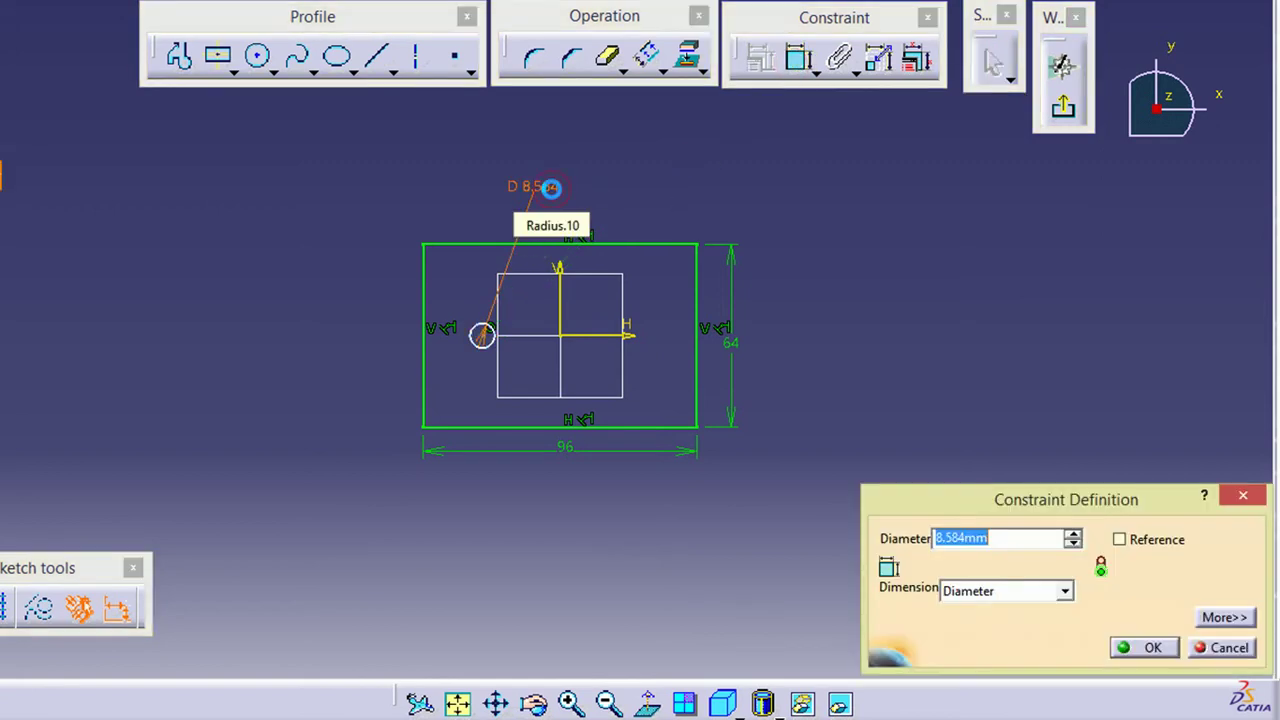
pyautogui.write('6')
pyautogui.press('Return')
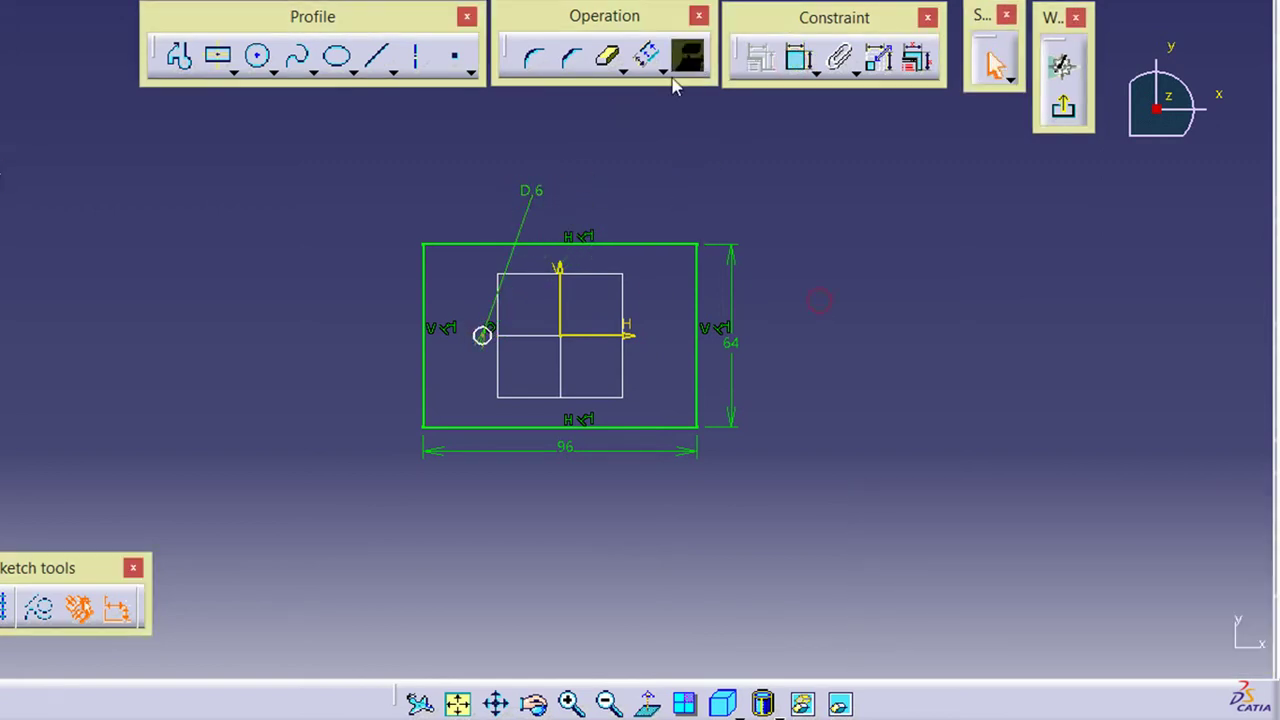
# Dimension the circle's centre 18 mm from the rectangle's left edge
pyautogui.click(798, 60)
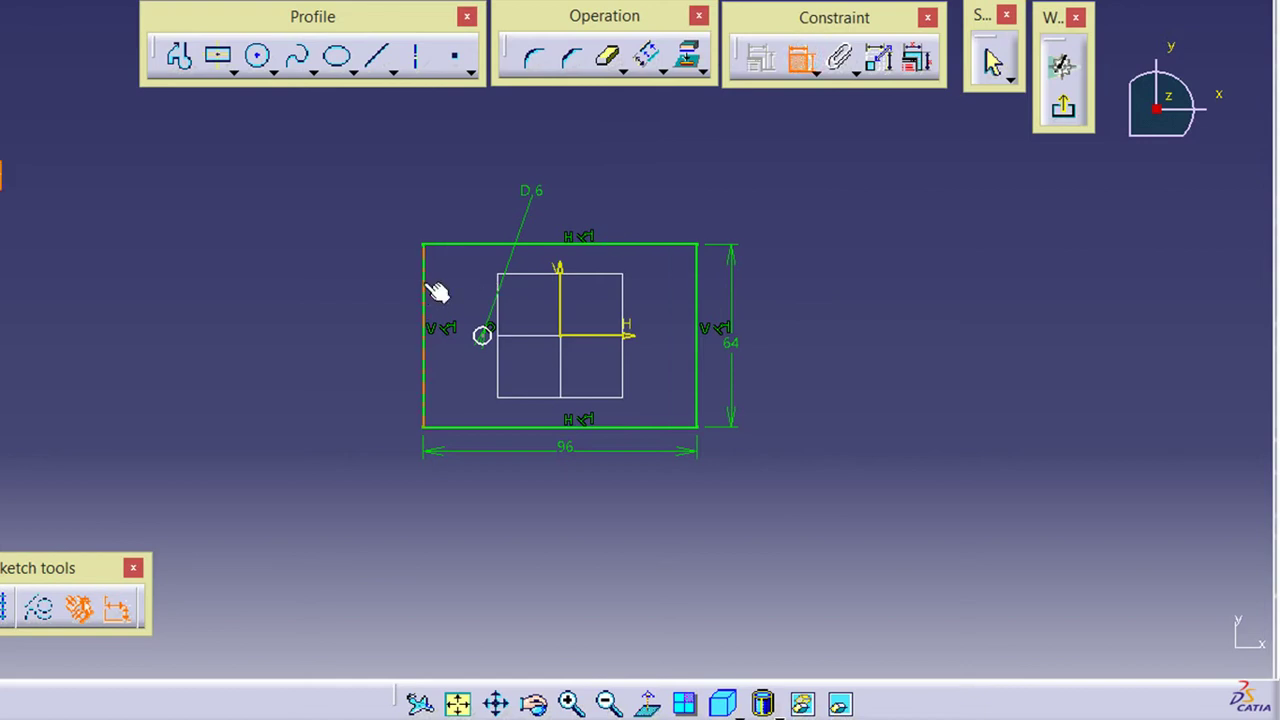
pyautogui.click(437, 291)
pyautogui.click(483, 334)
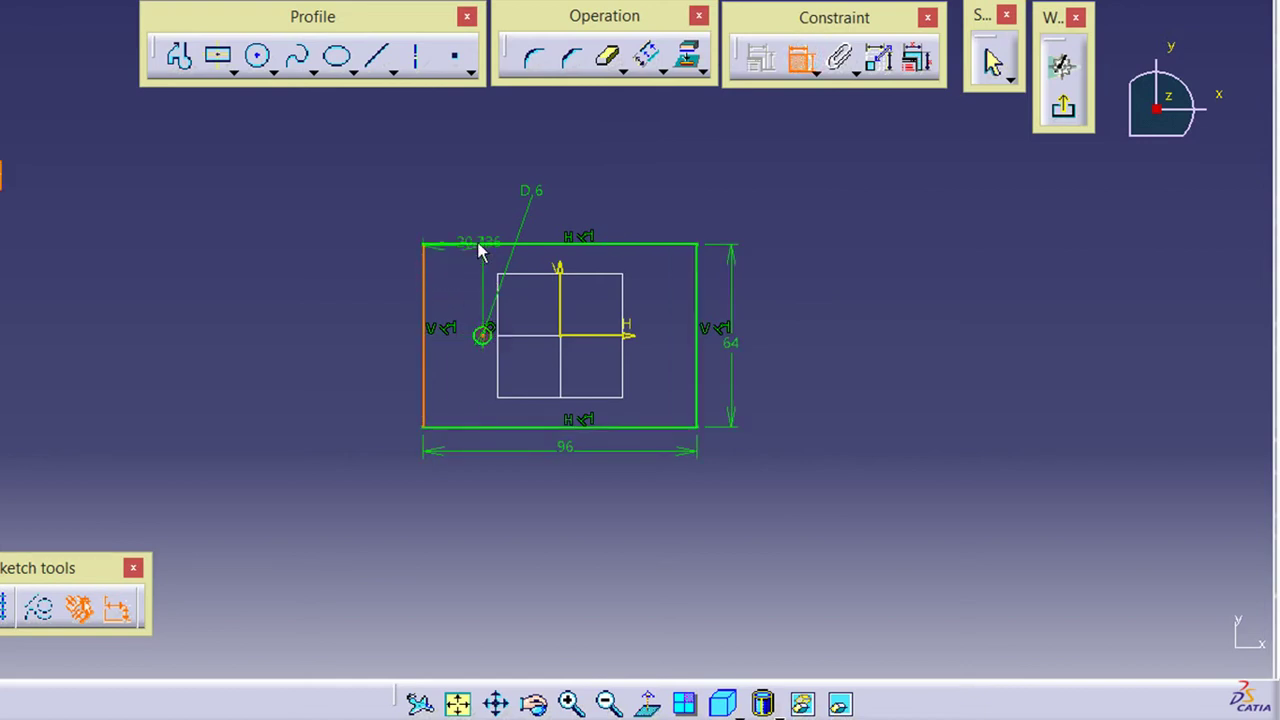
pyautogui.click(455, 206)
pyautogui.doubleClick(455, 202)
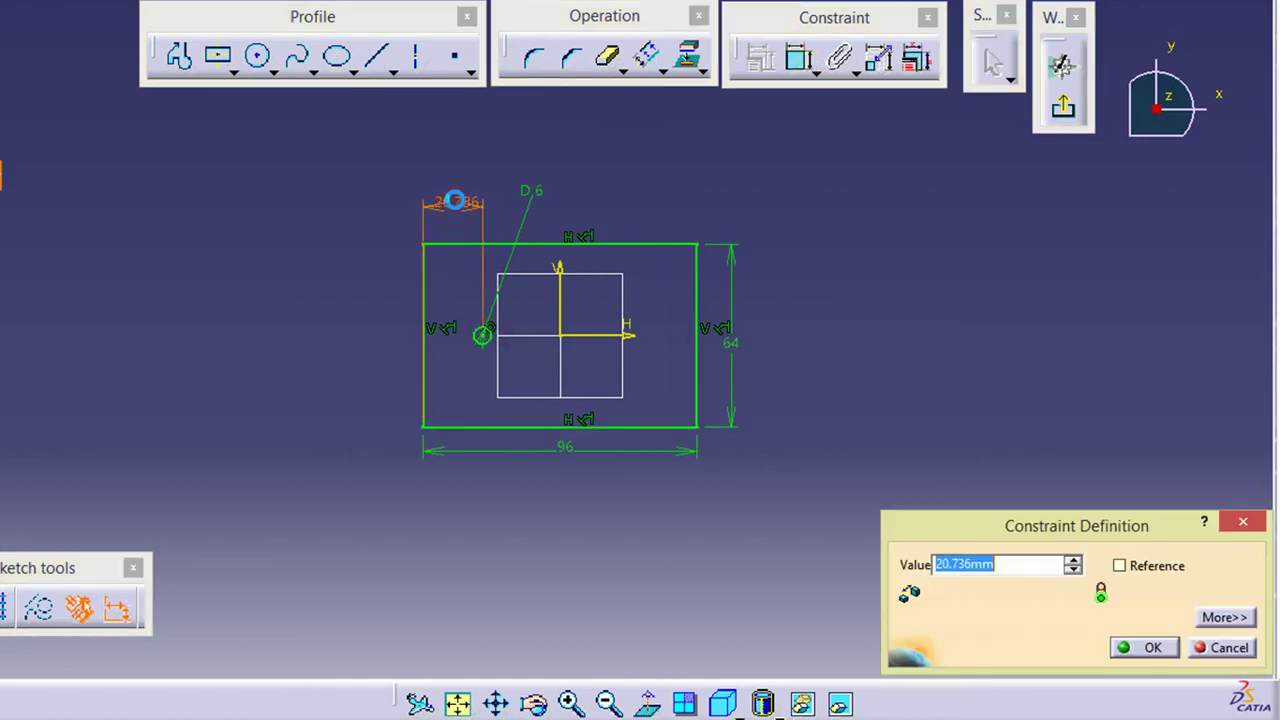
pyautogui.write('18')
pyautogui.press('Return')
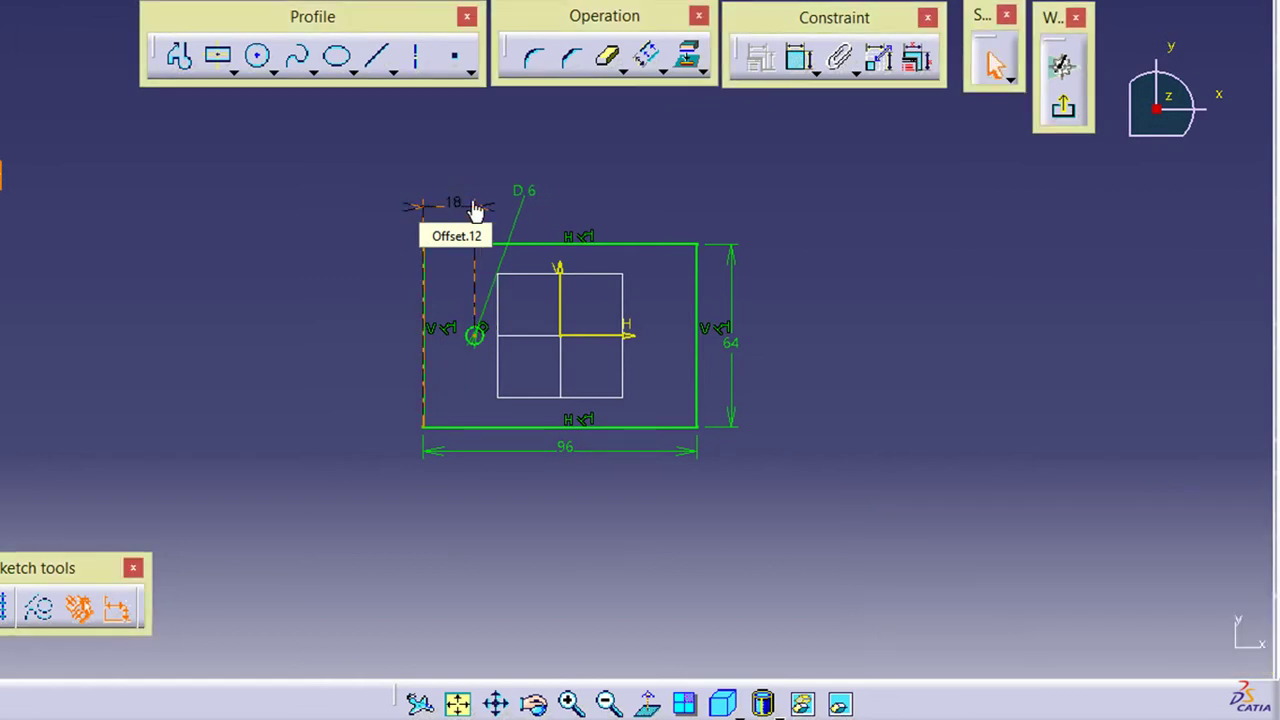
pyautogui.click(648, 165)
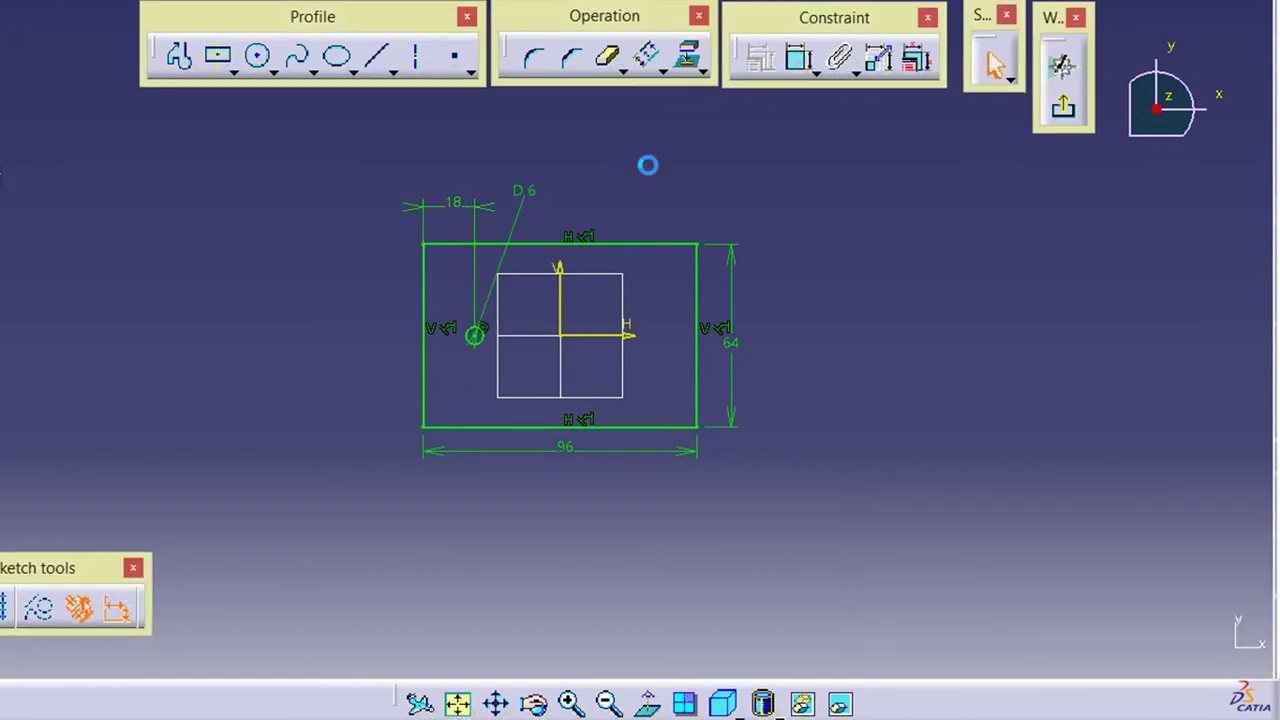
# Mirror the circle about the vertical axis and exit the sketch
pyautogui.click(482, 342)
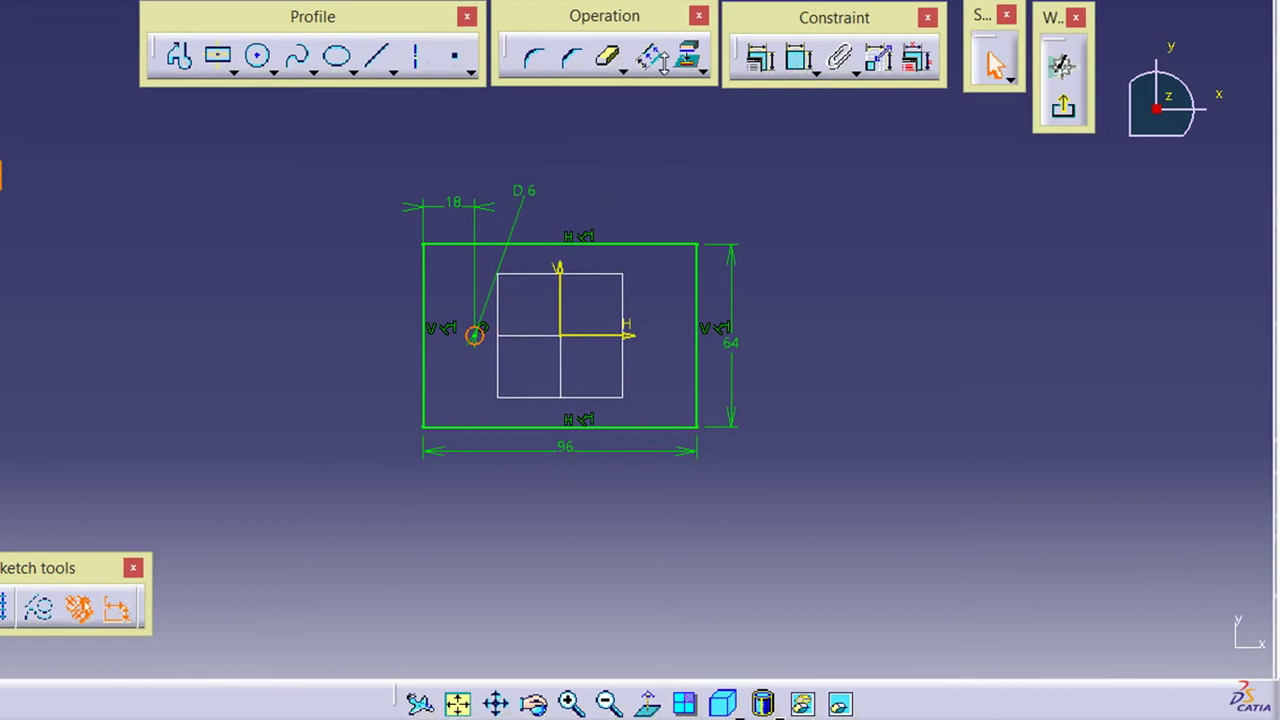
pyautogui.click(660, 68)
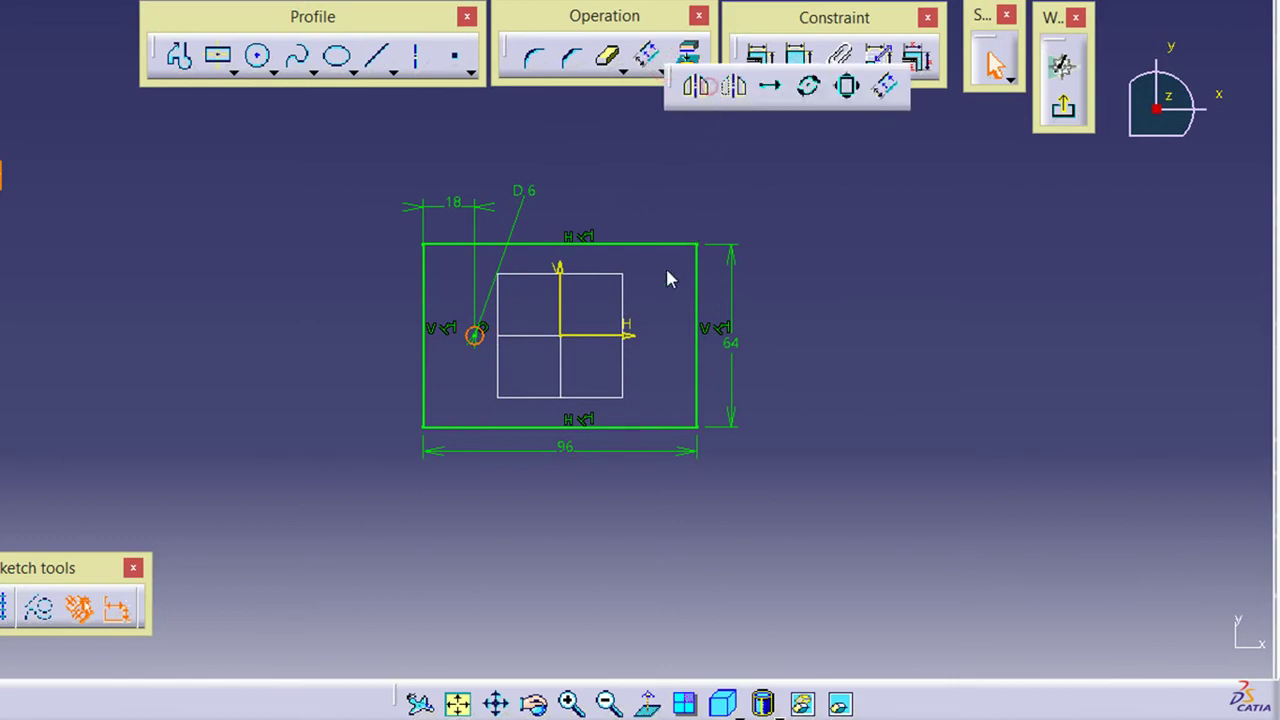
pyautogui.click(560, 300)
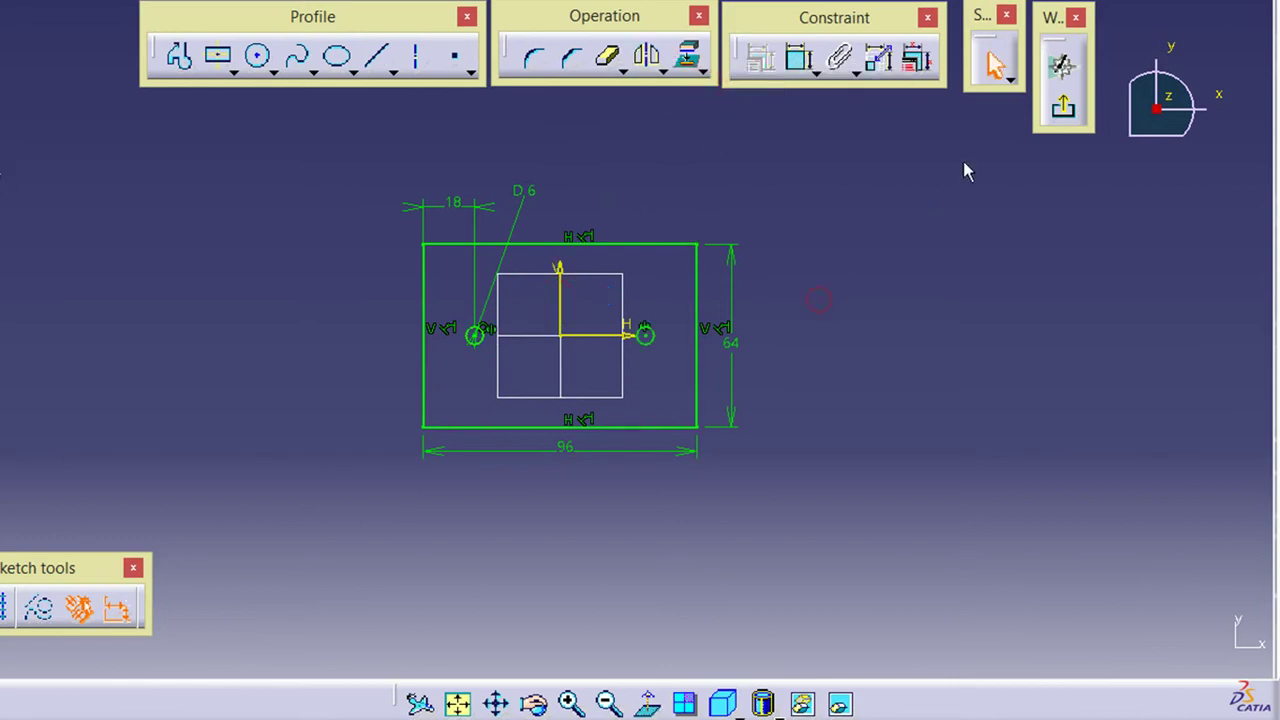
pyautogui.click(1063, 106)
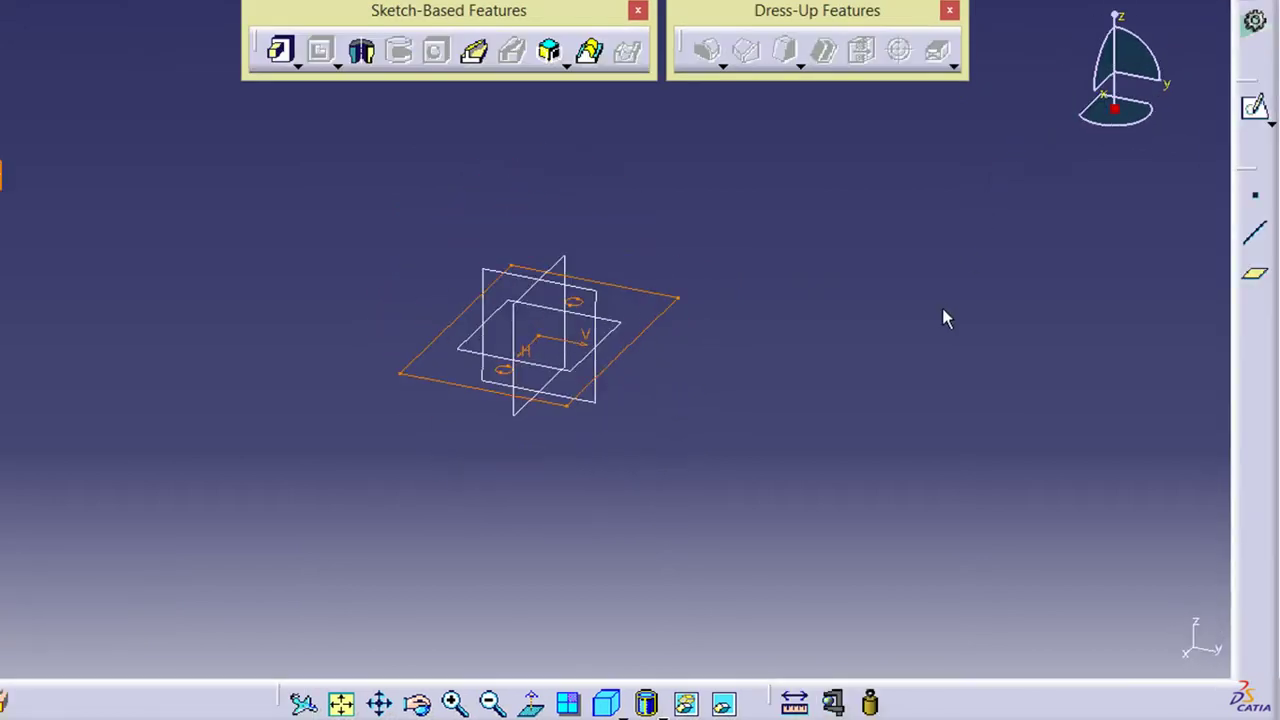
# Pad the rectangle sketch with its two holes to a length of 20 mm
pyautogui.click(446, 192)
pyautogui.click(280, 50)
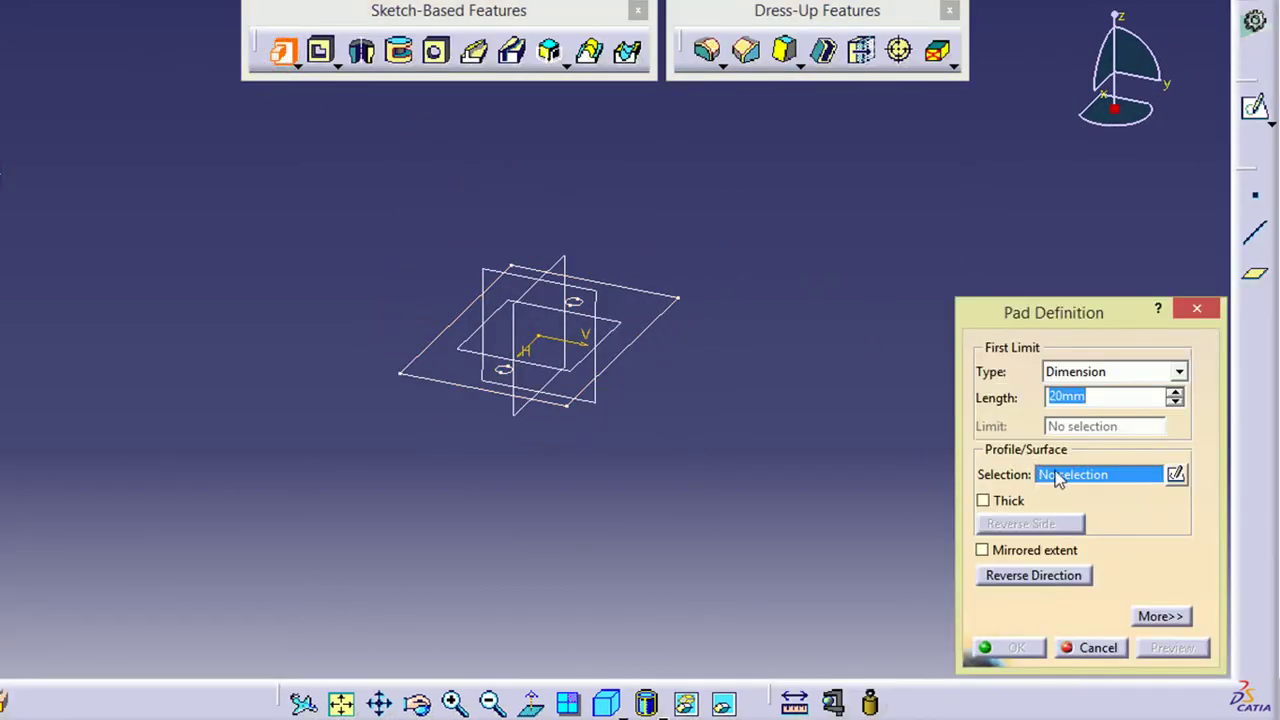
pyautogui.click(655, 333)
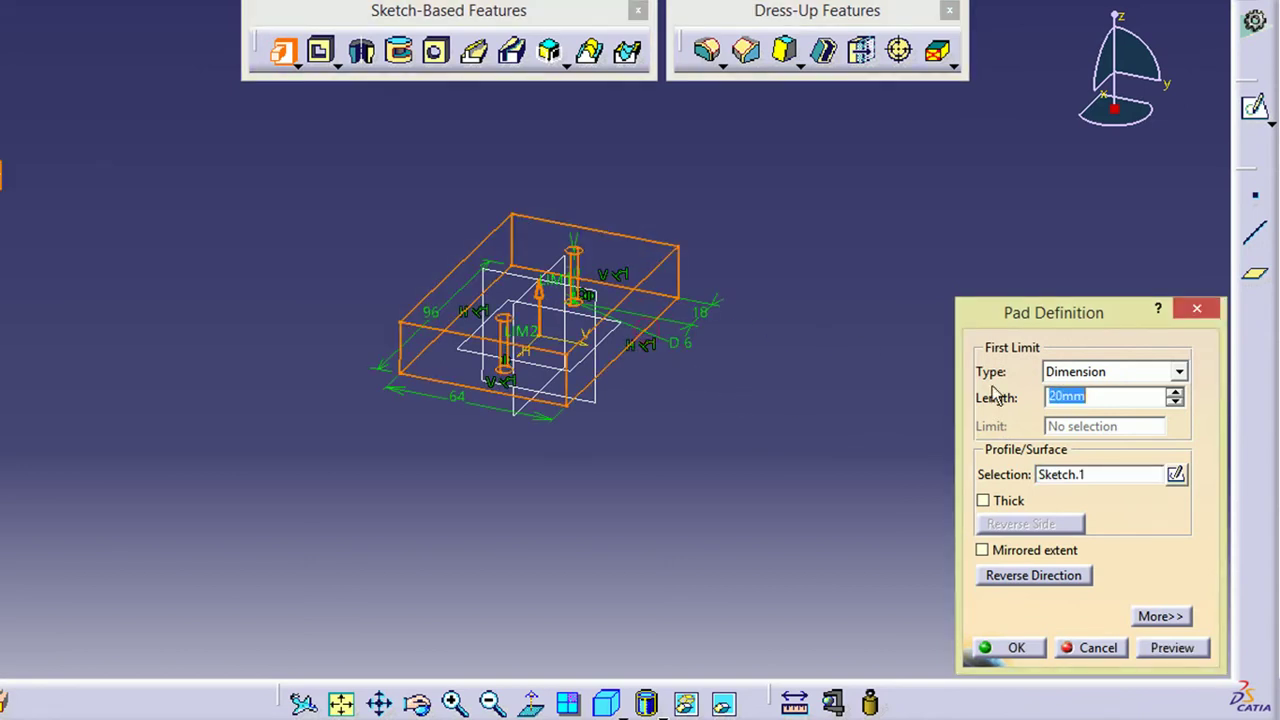
pyautogui.click(1176, 650)
pyautogui.click(1012, 648)
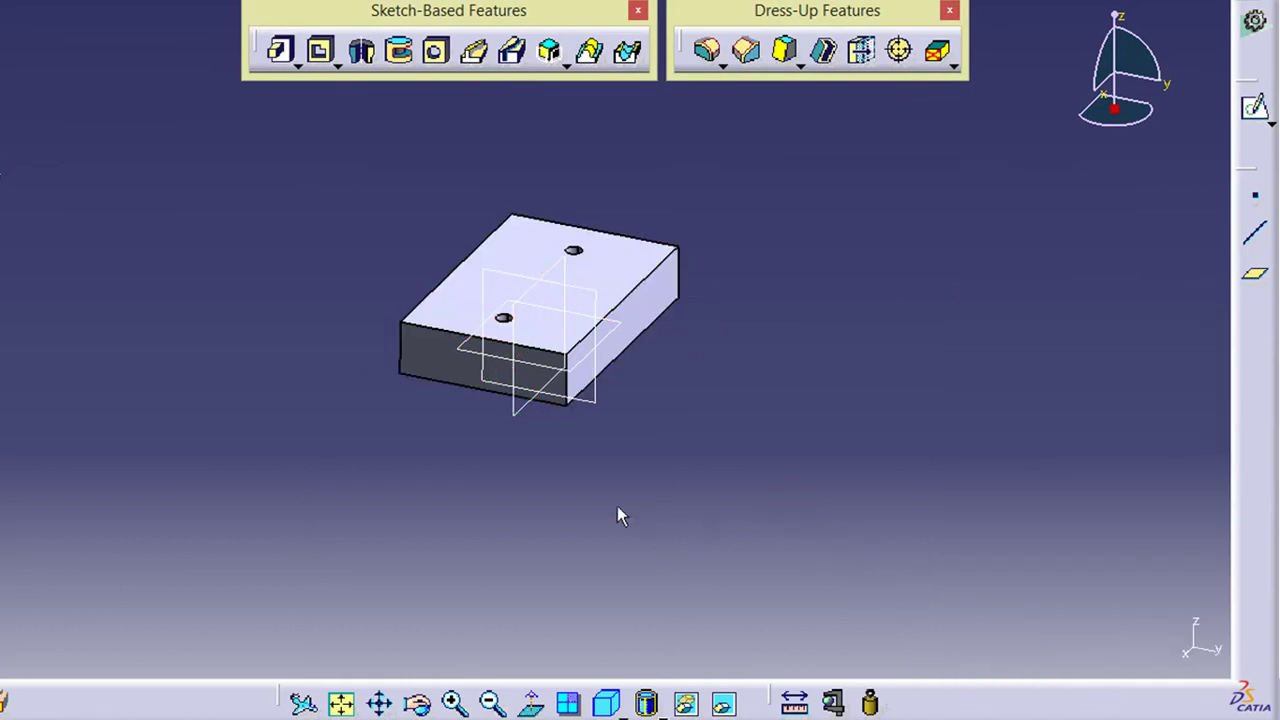
# Start a sketch on the yz plane and project the base block's lower right corner into it as a point
pyautogui.moveTo(617, 507); pyautogui.dragTo(735, 440, button='middle')
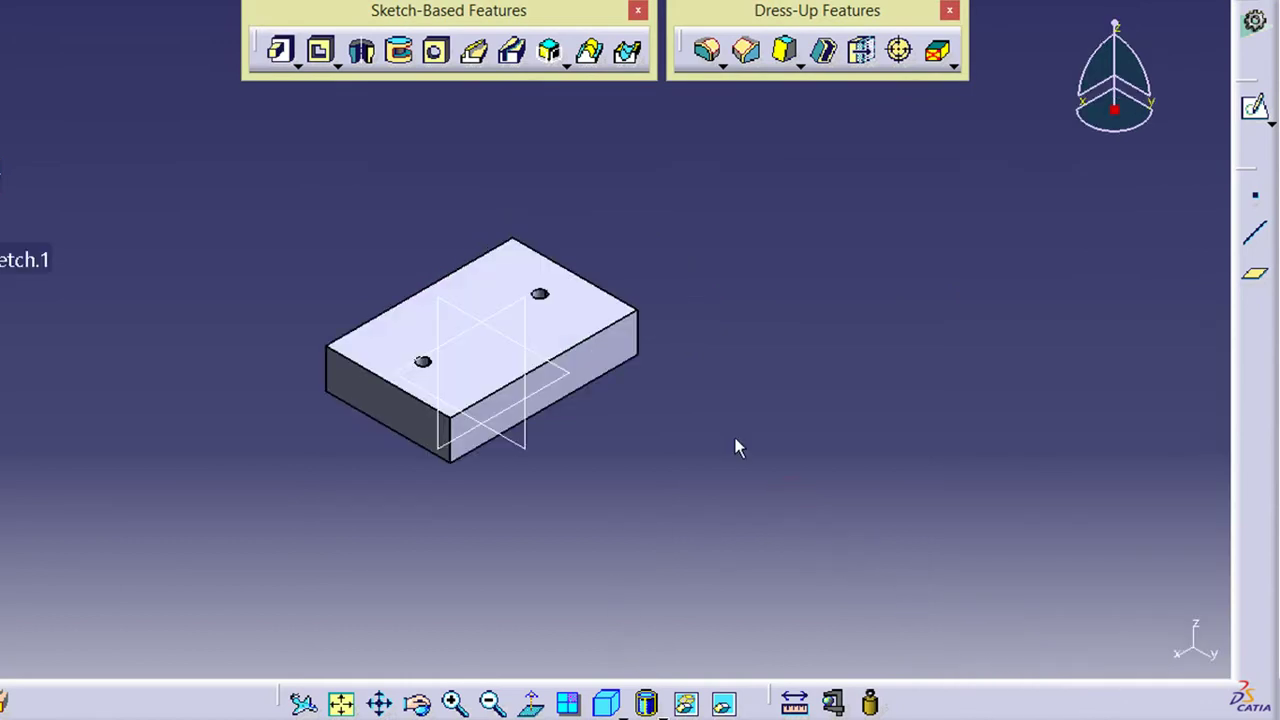
pyautogui.click(1258, 112)
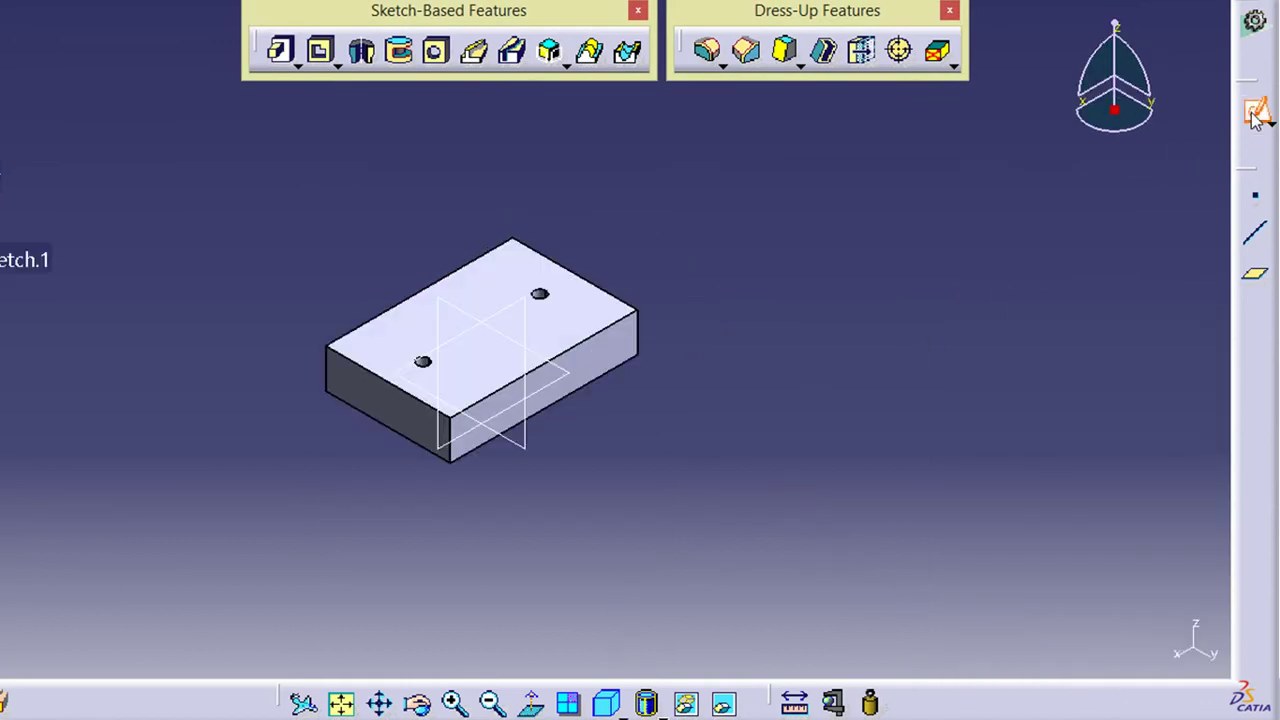
pyautogui.click(463, 308)
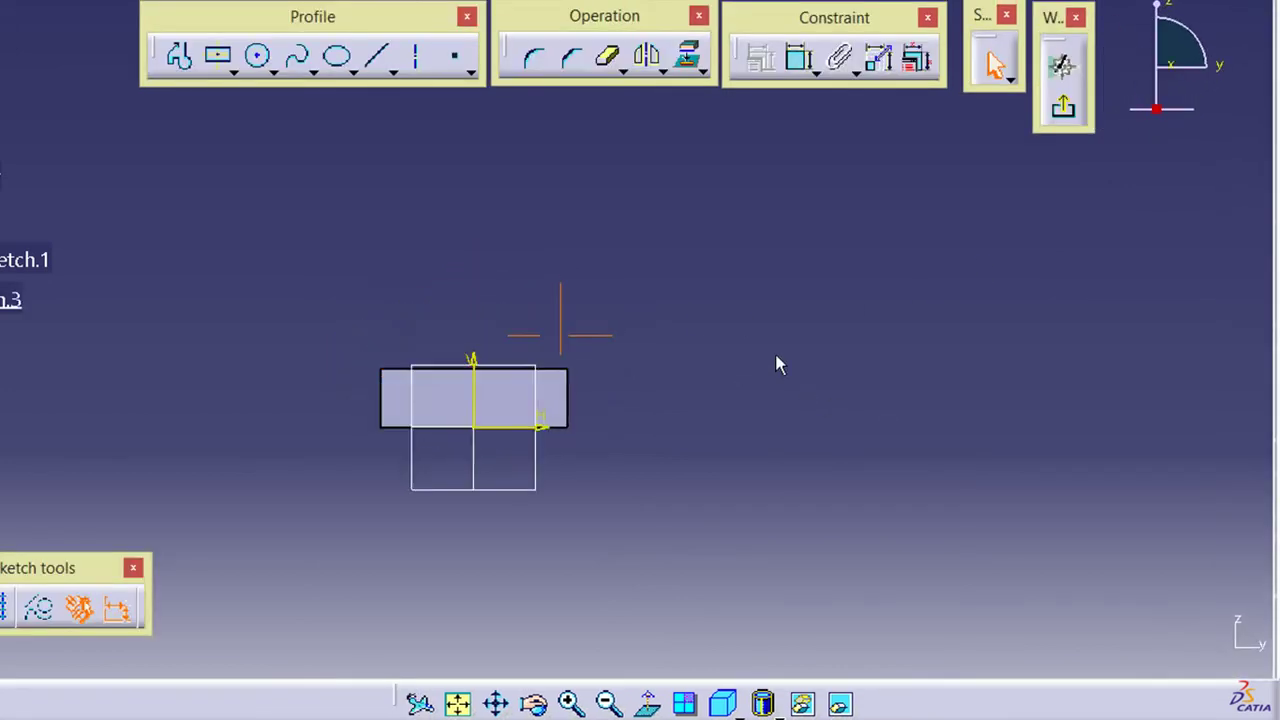
pyautogui.click(690, 57)
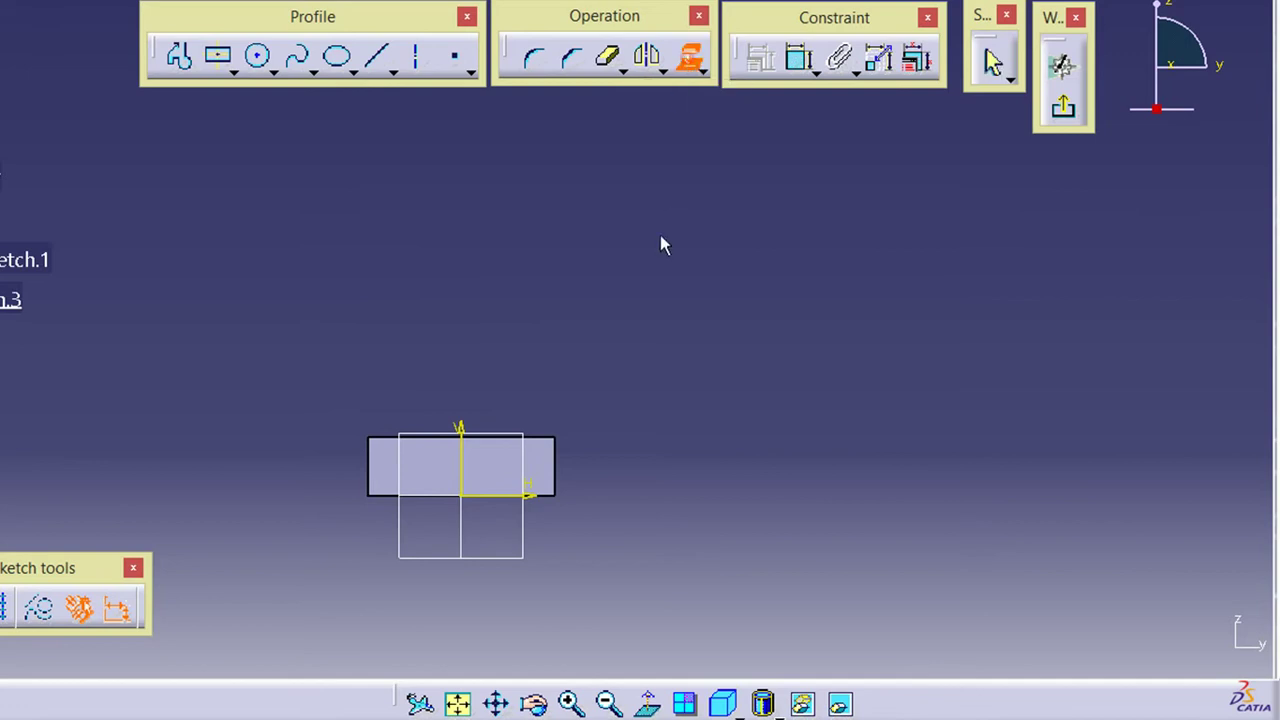
pyautogui.click(556, 496)
pyautogui.click(722, 486)
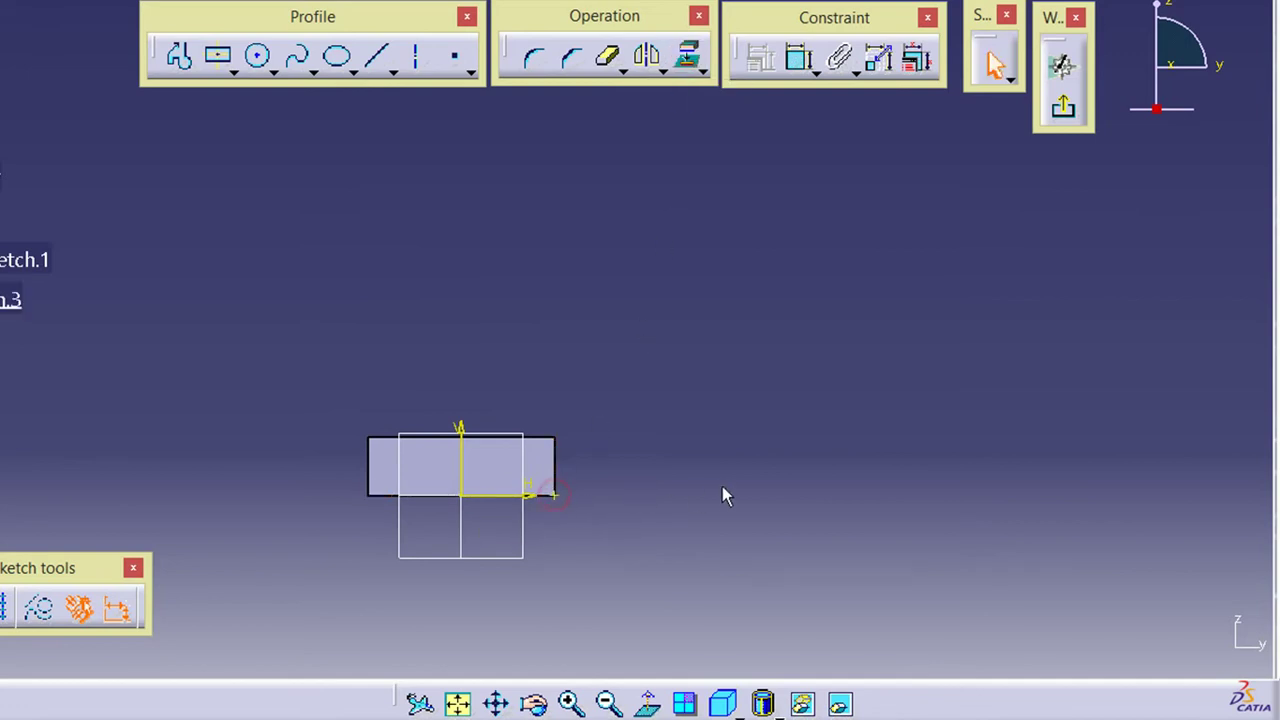
# Draw a vertical line about 130 mm up from the projected corner plus a line sloping down to the right, and convert both to construction geometry
pyautogui.click(179, 56)
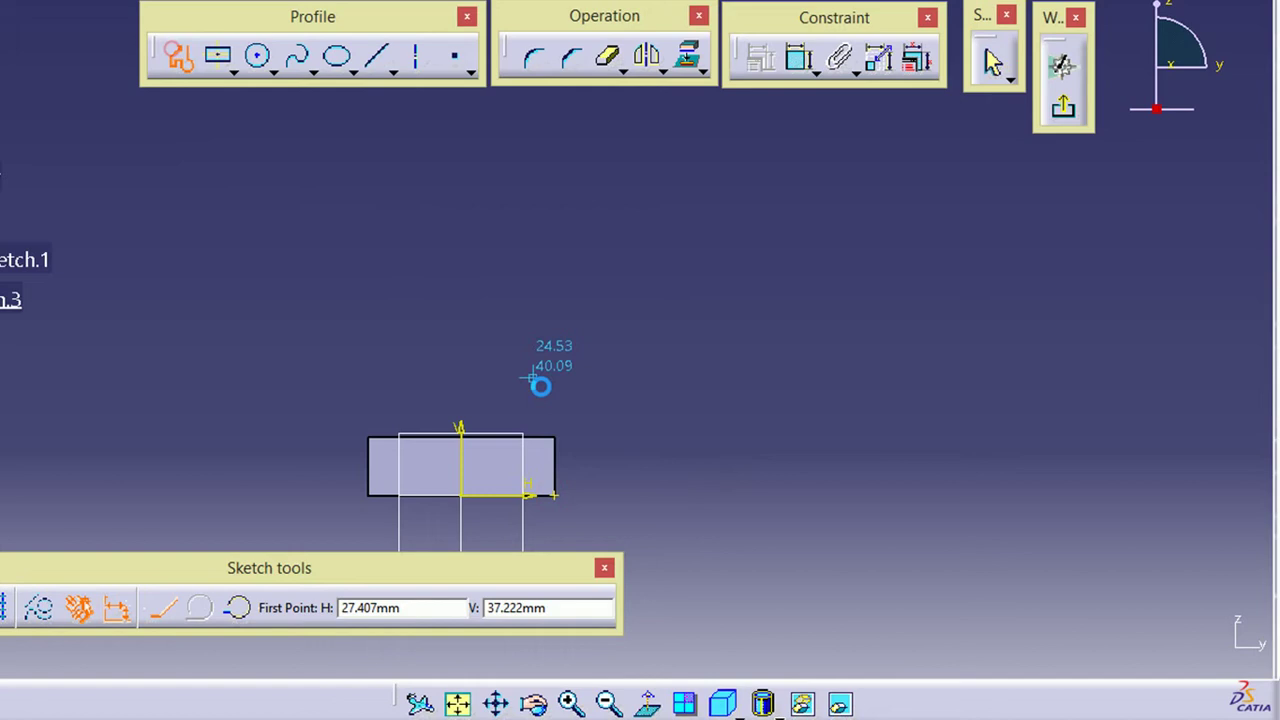
pyautogui.click(556, 500)
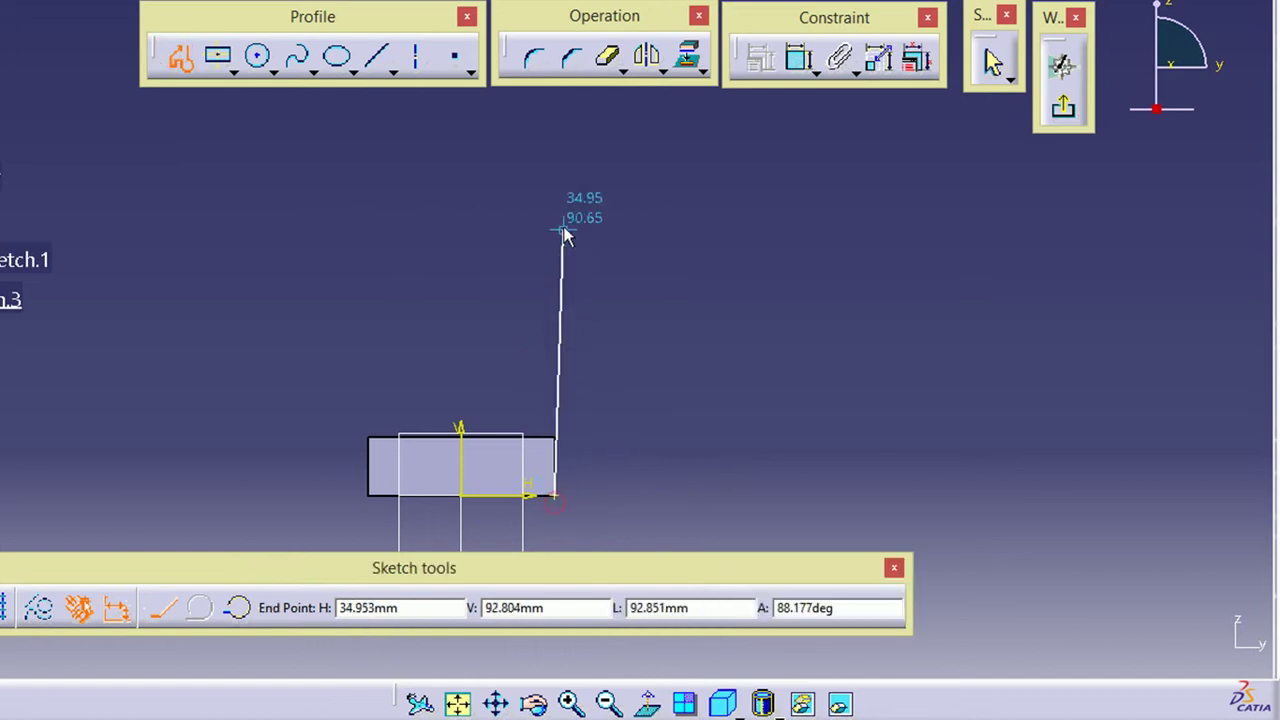
pyautogui.click(556, 118)
pyautogui.click(646, 196)
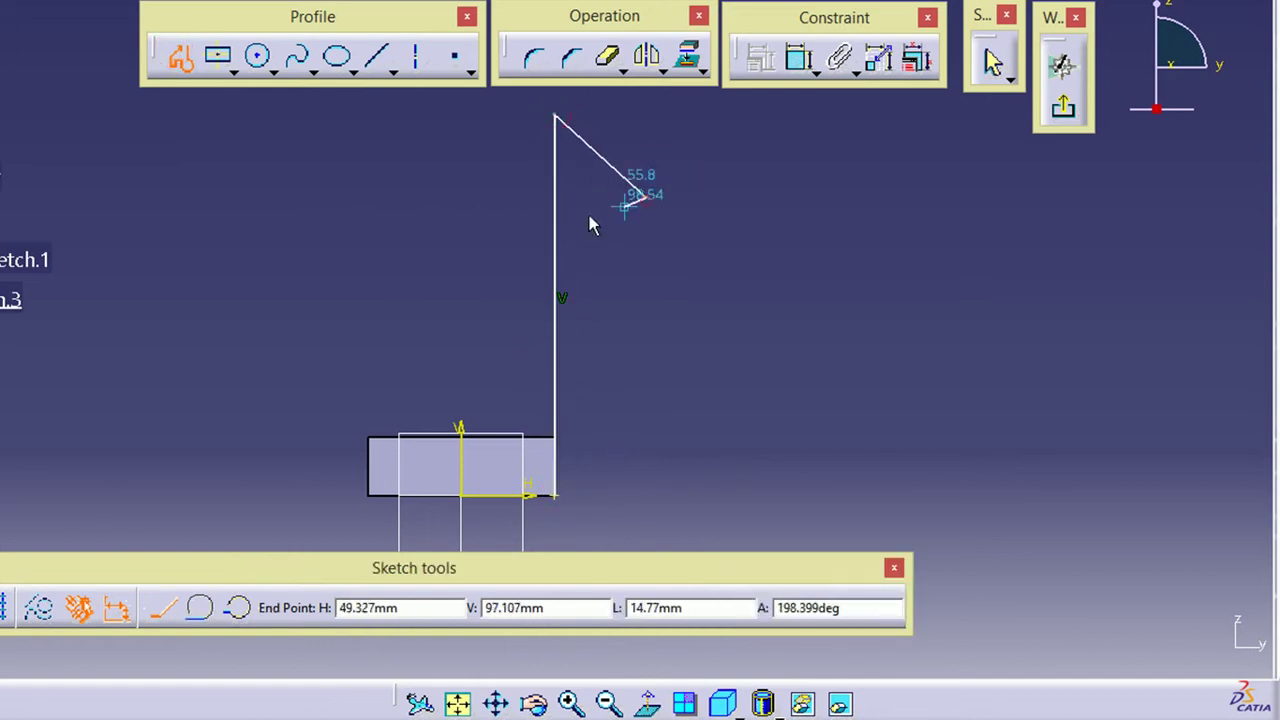
pyautogui.click(180, 60)
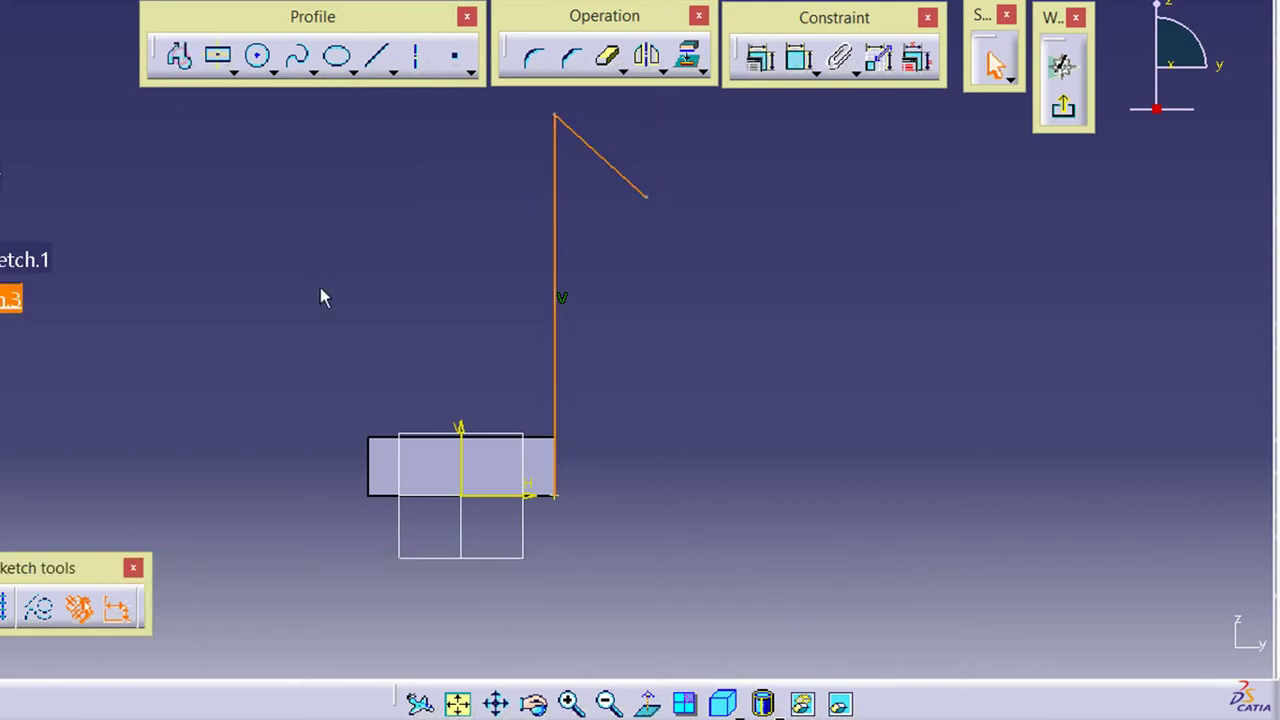
pyautogui.click(166, 434)
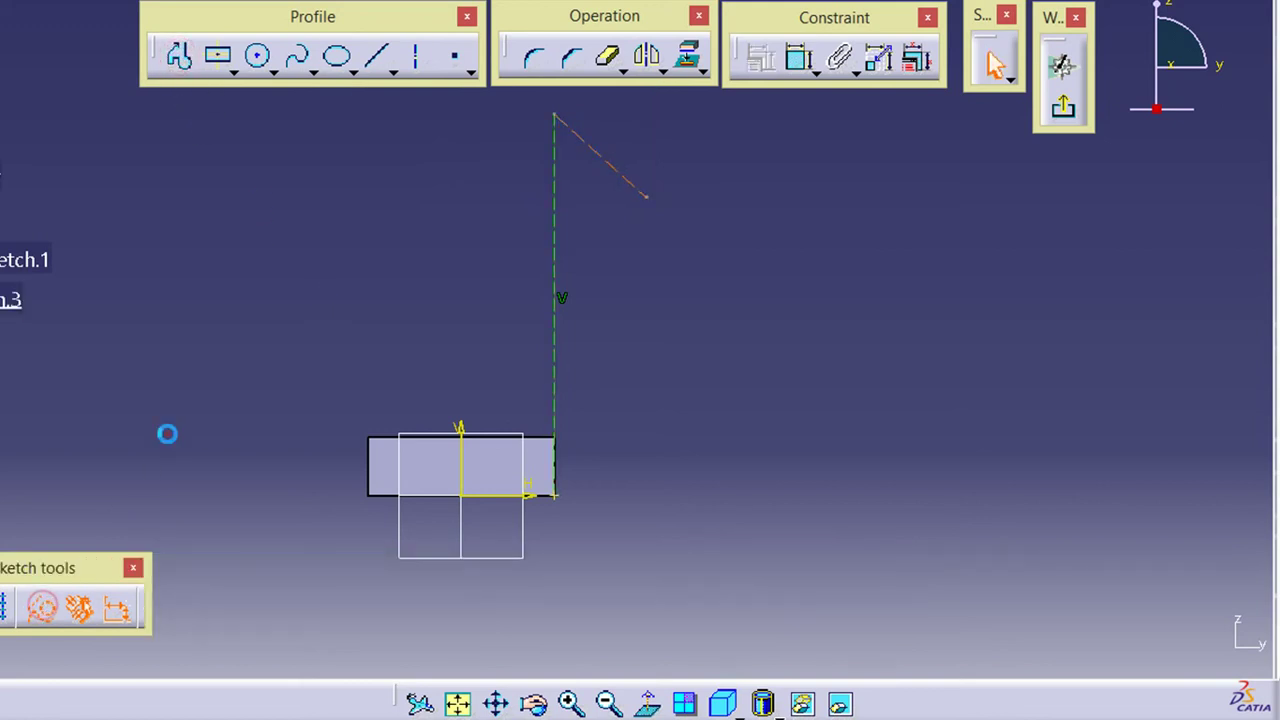
pyautogui.click(159, 534)
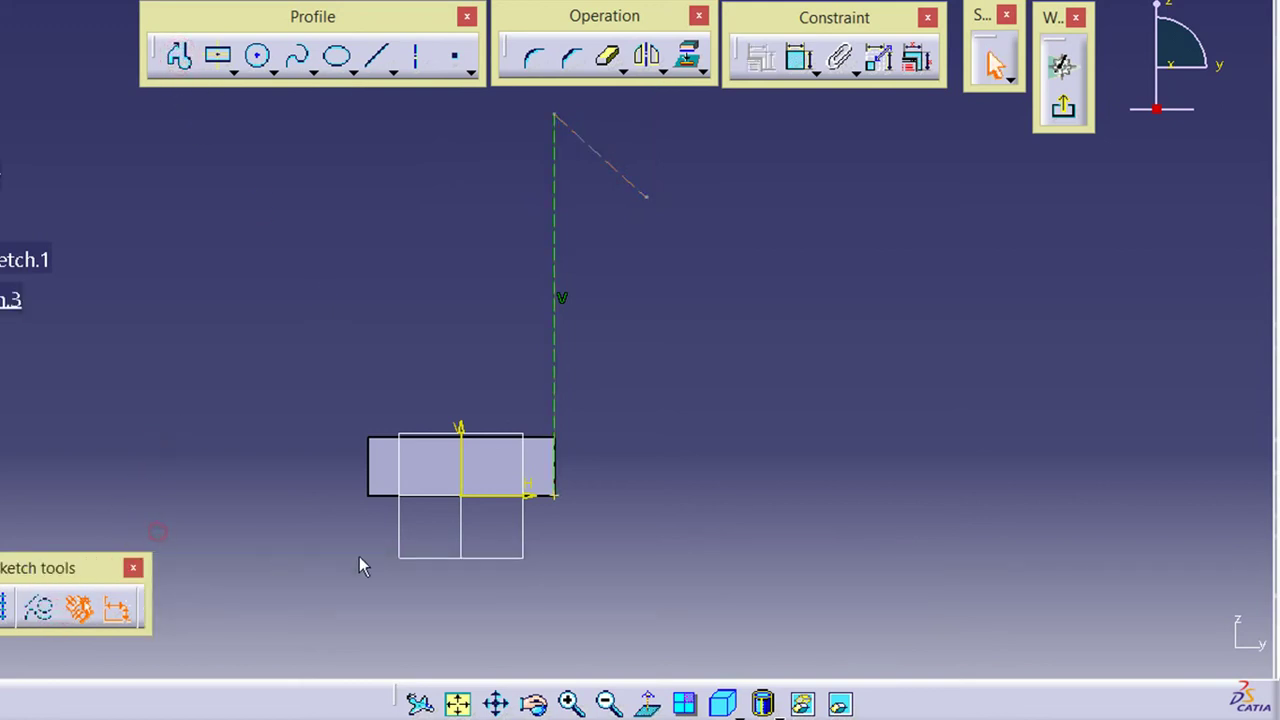
# Dimension the vertical construction line's length and set it to 146 mm
pyautogui.click(800, 60)
pyautogui.click(555, 202)
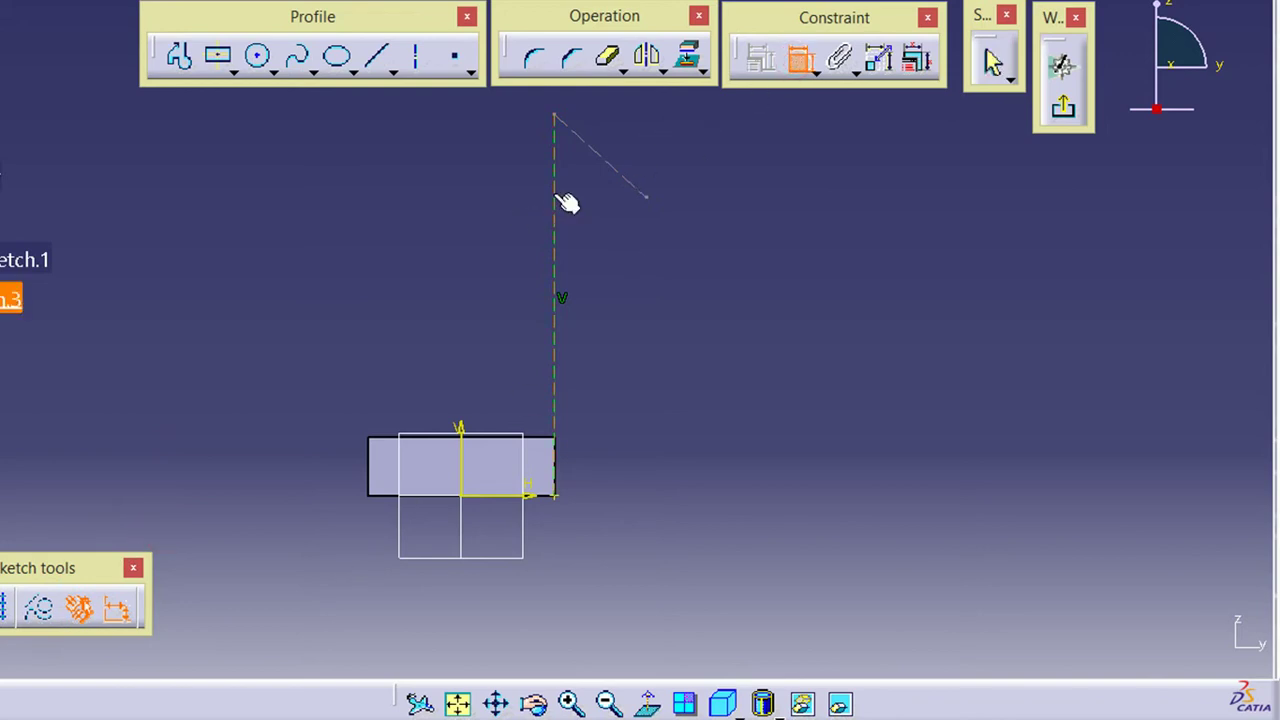
pyautogui.click(518, 212)
pyautogui.doubleClick(532, 222)
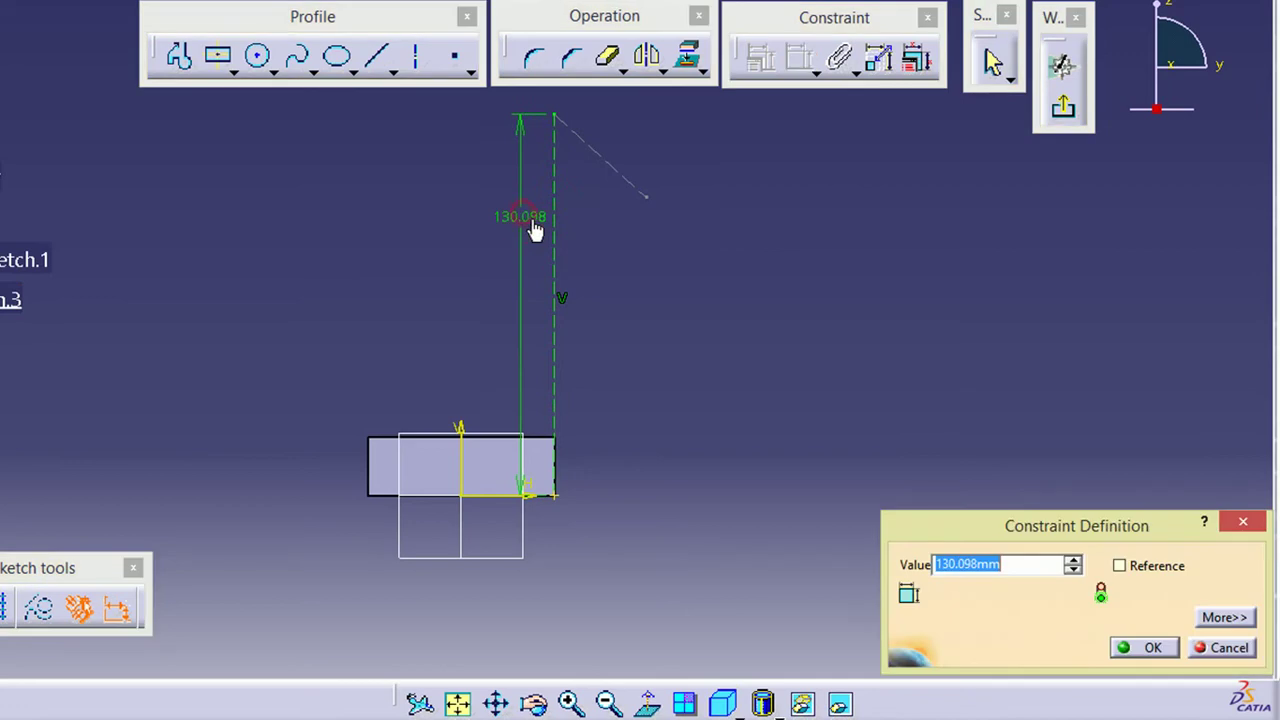
pyautogui.write('14')
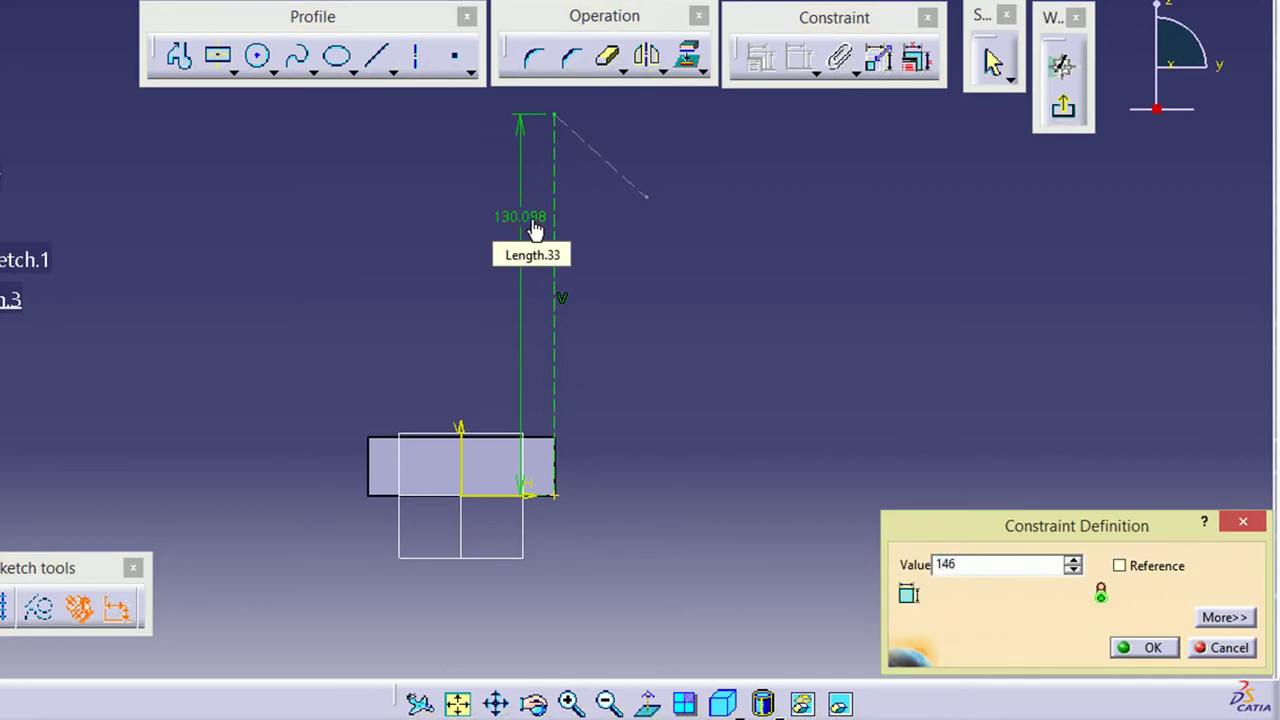
pyautogui.write('6')
pyautogui.press('Return')
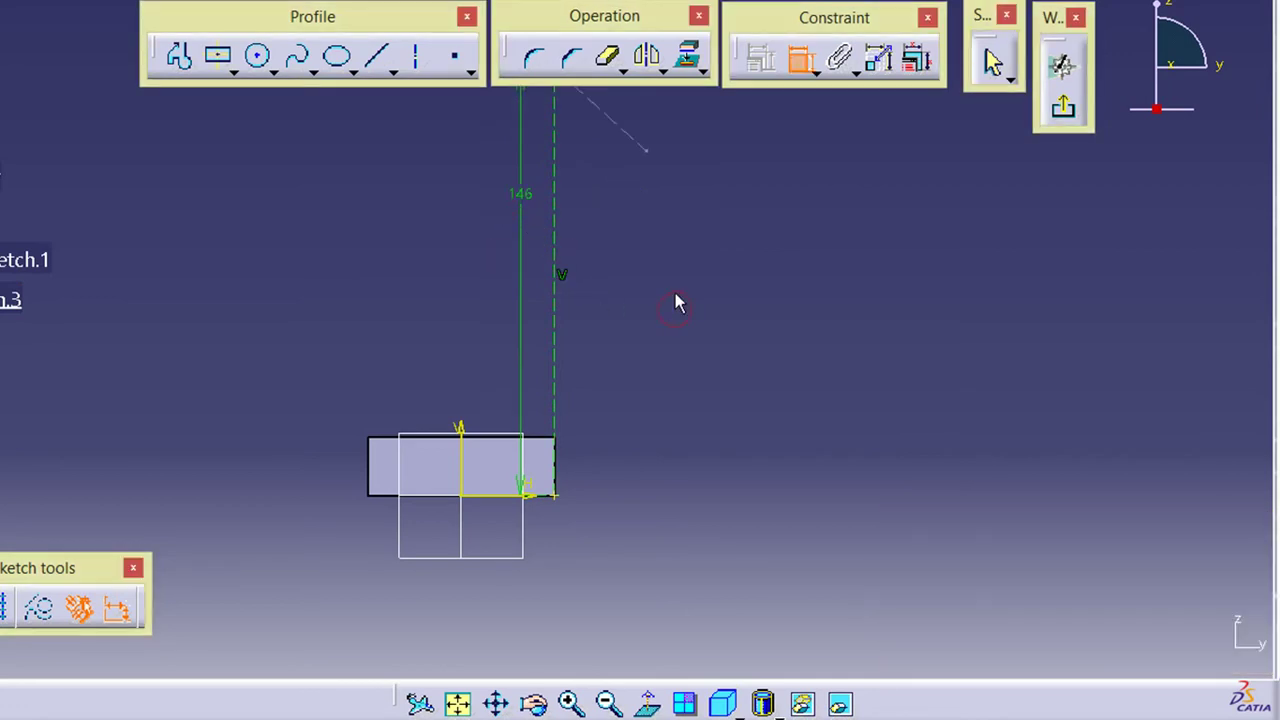
# Constrain the angle between the sloping and vertical construction lines to 45°
pyautogui.moveTo(626, 177)
pyautogui.mouseDown(button='middle')
pyautogui.moveTo(646, 217)
pyautogui.moveTo(646, 287)
pyautogui.mouseUp(button='middle')
pyautogui.click(615, 220)
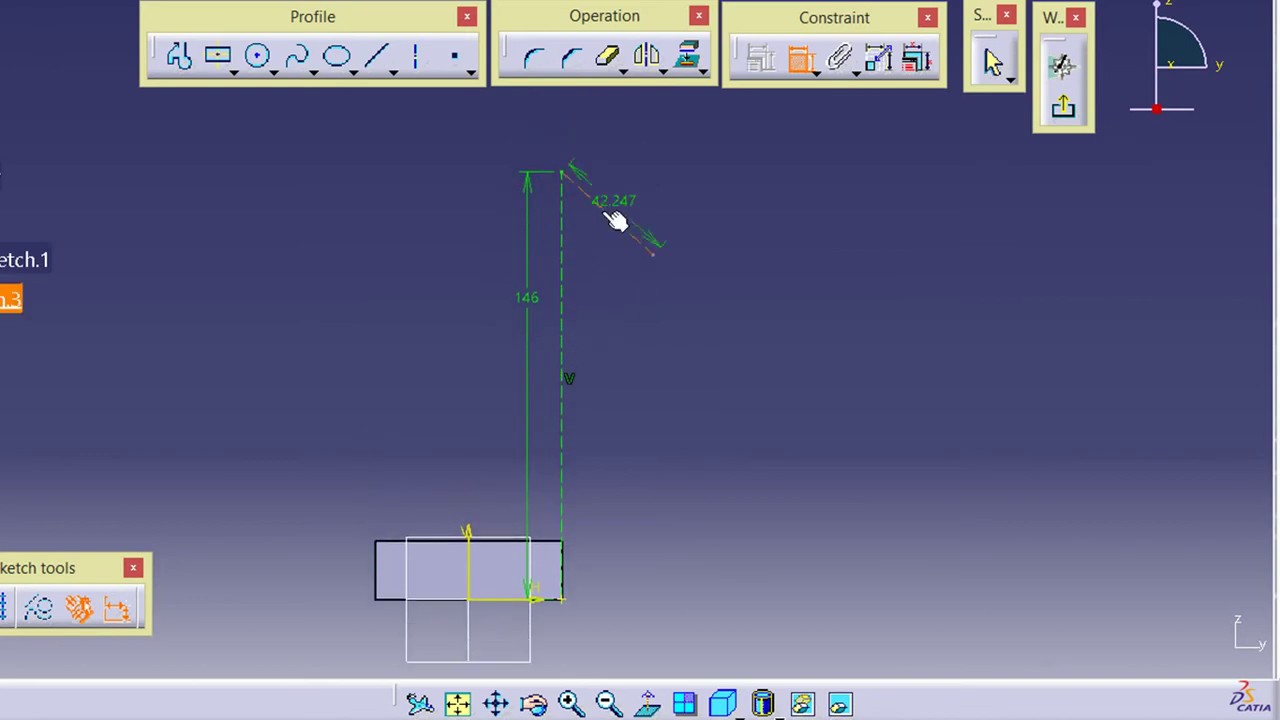
pyautogui.click(570, 248)
pyautogui.click(580, 218)
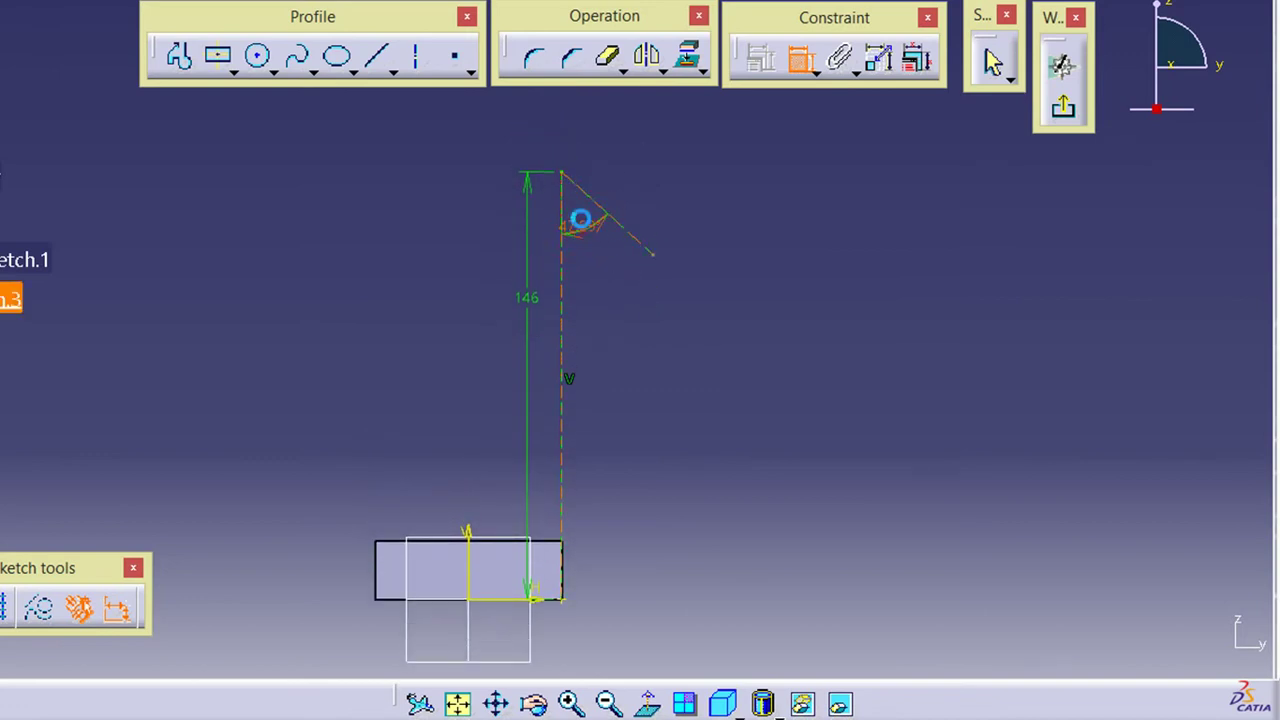
pyautogui.doubleClick(580, 220)
pyautogui.write('1')
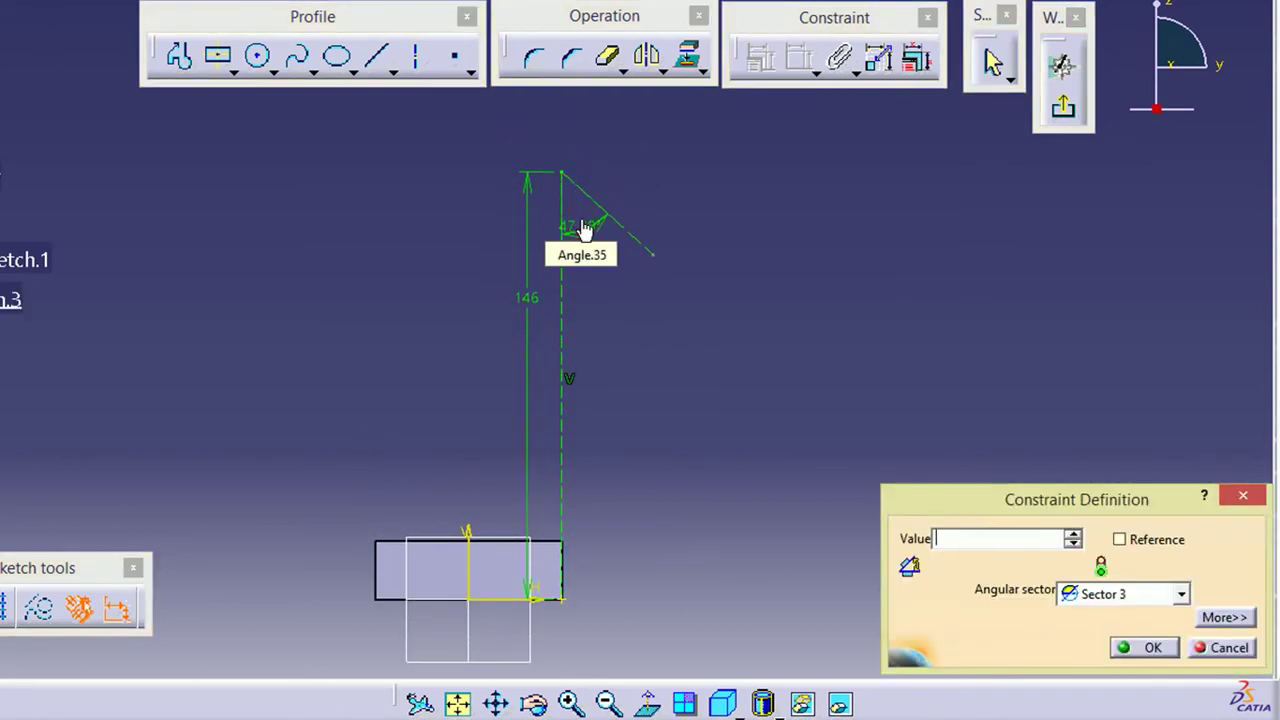
pyautogui.press('Return')
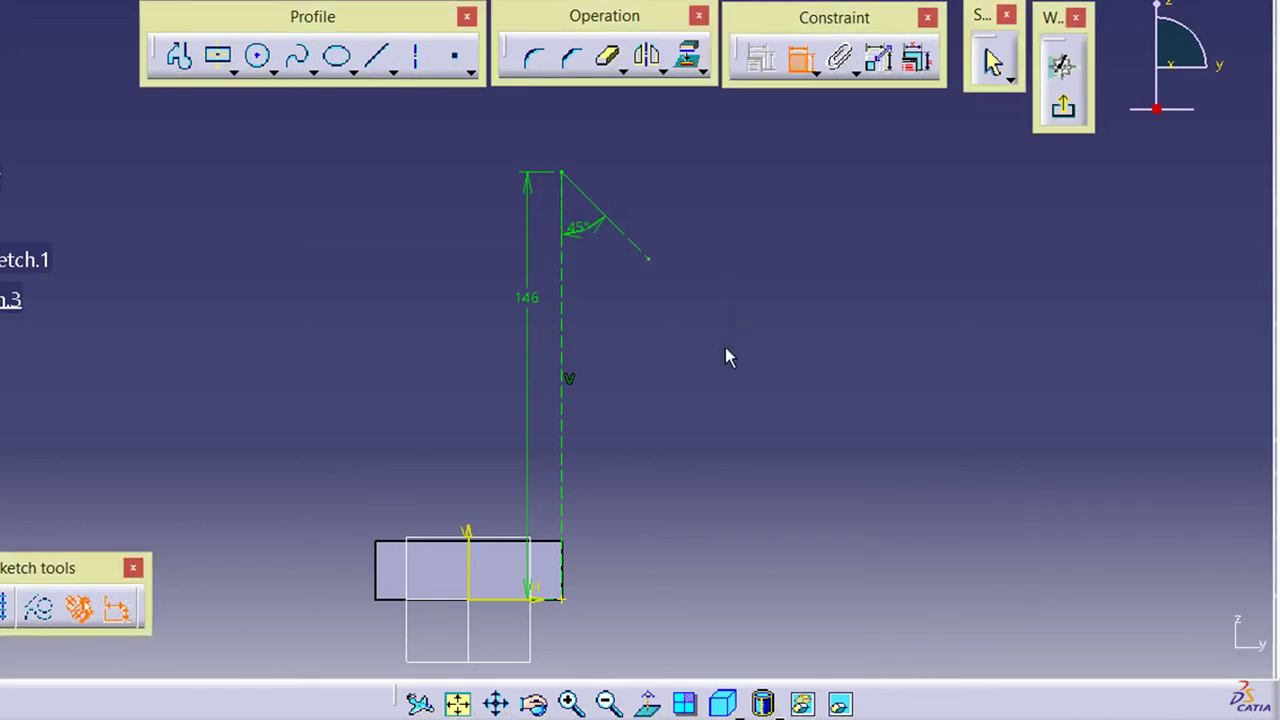
pyautogui.click(730, 307)
pyautogui.click(783, 197)
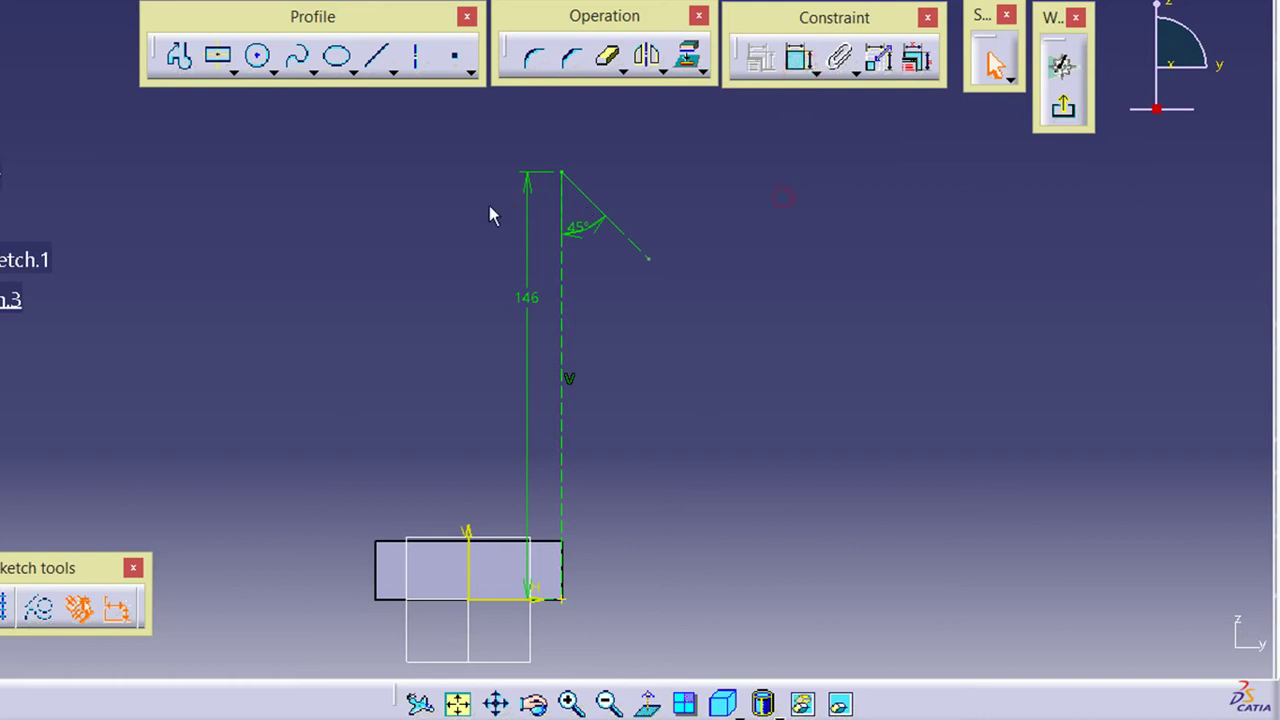
# Lengthen the sloping construction line down to the right and draw a perpendicular profile line about 26 mm long from it, up to the right
pyautogui.moveTo(656, 266); pyautogui.dragTo(748, 358)
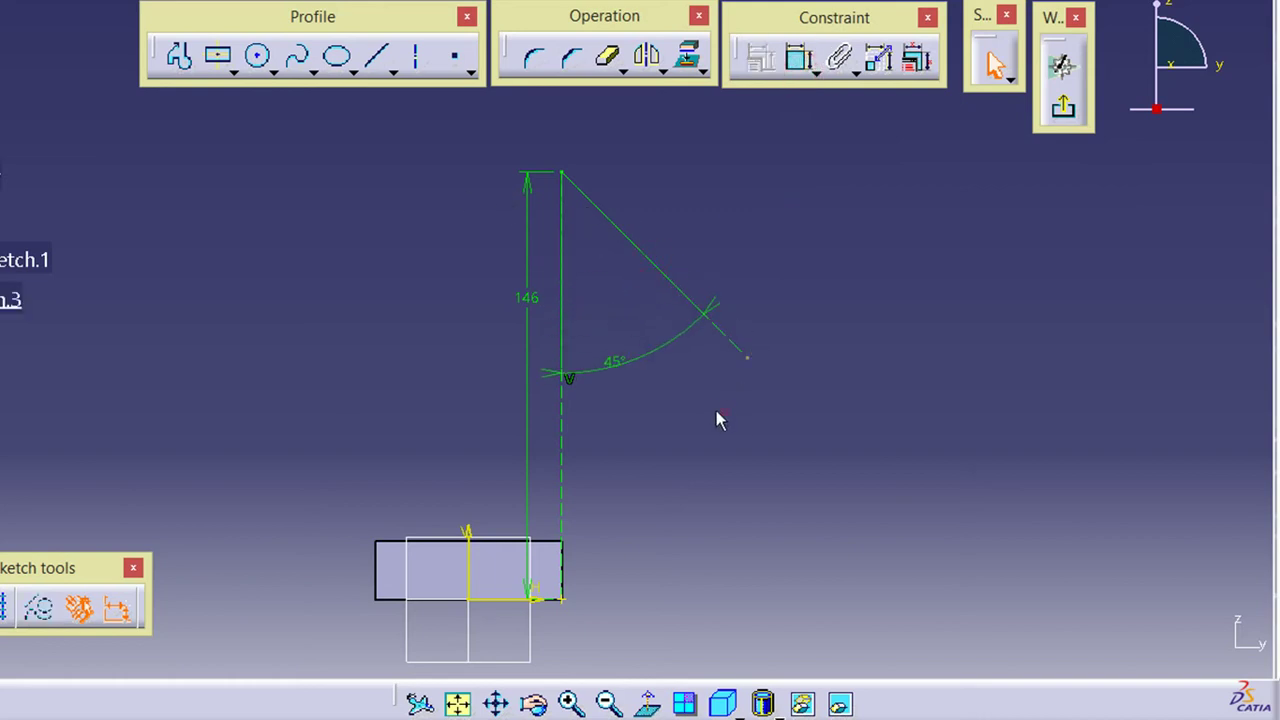
pyautogui.click(179, 57)
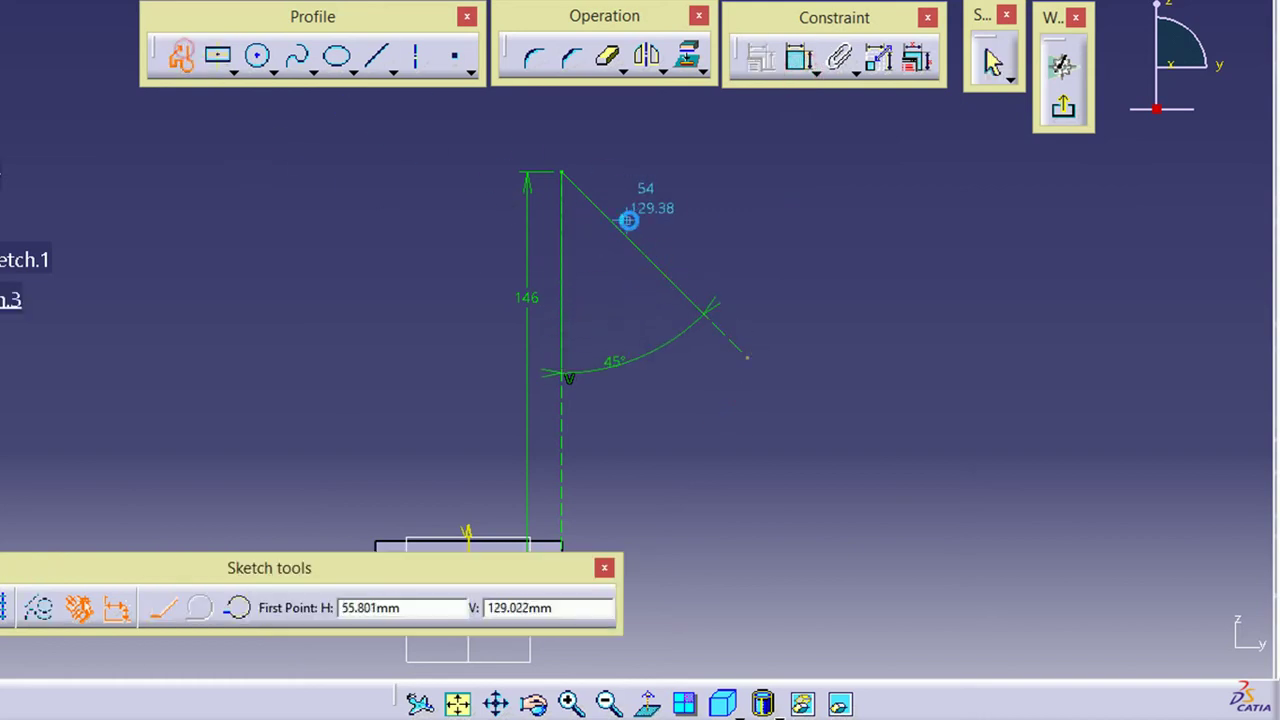
pyautogui.click(636, 242)
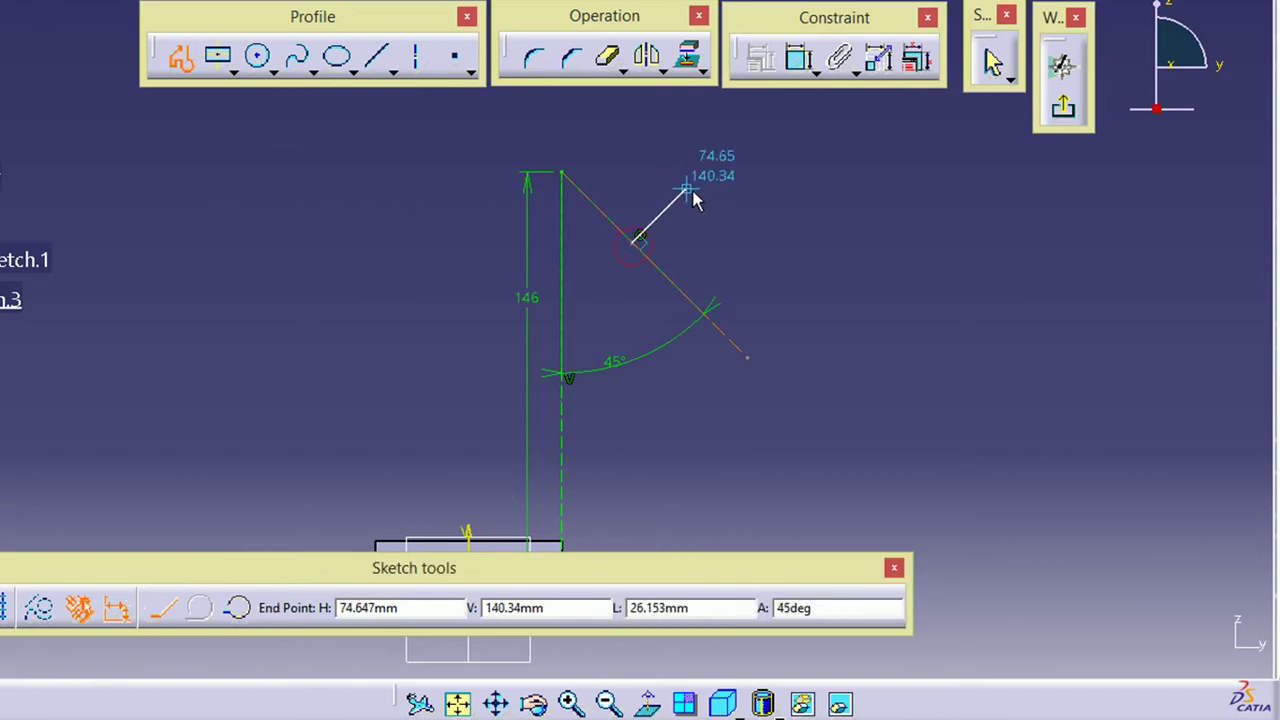
pyautogui.click(689, 190)
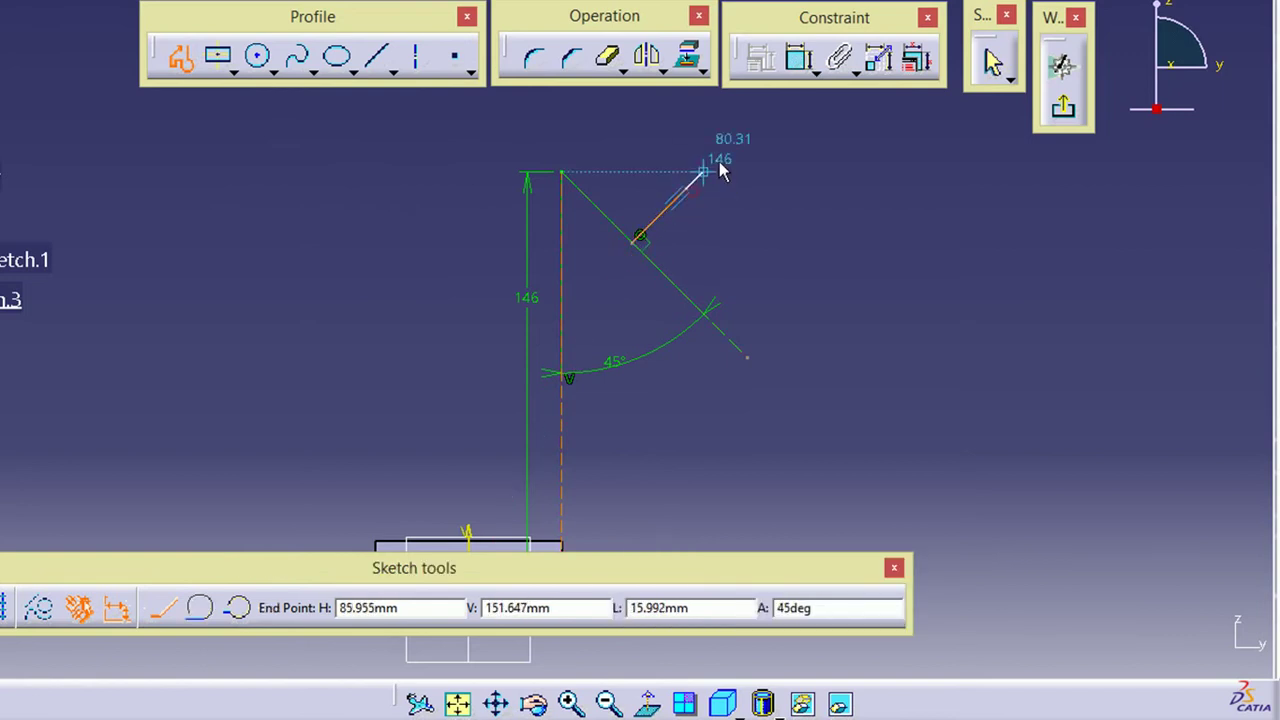
# Dimension the perpendicular profile line's length and set it to 32 mm
pyautogui.click(799, 57)
pyautogui.click(664, 212)
pyautogui.click(700, 256)
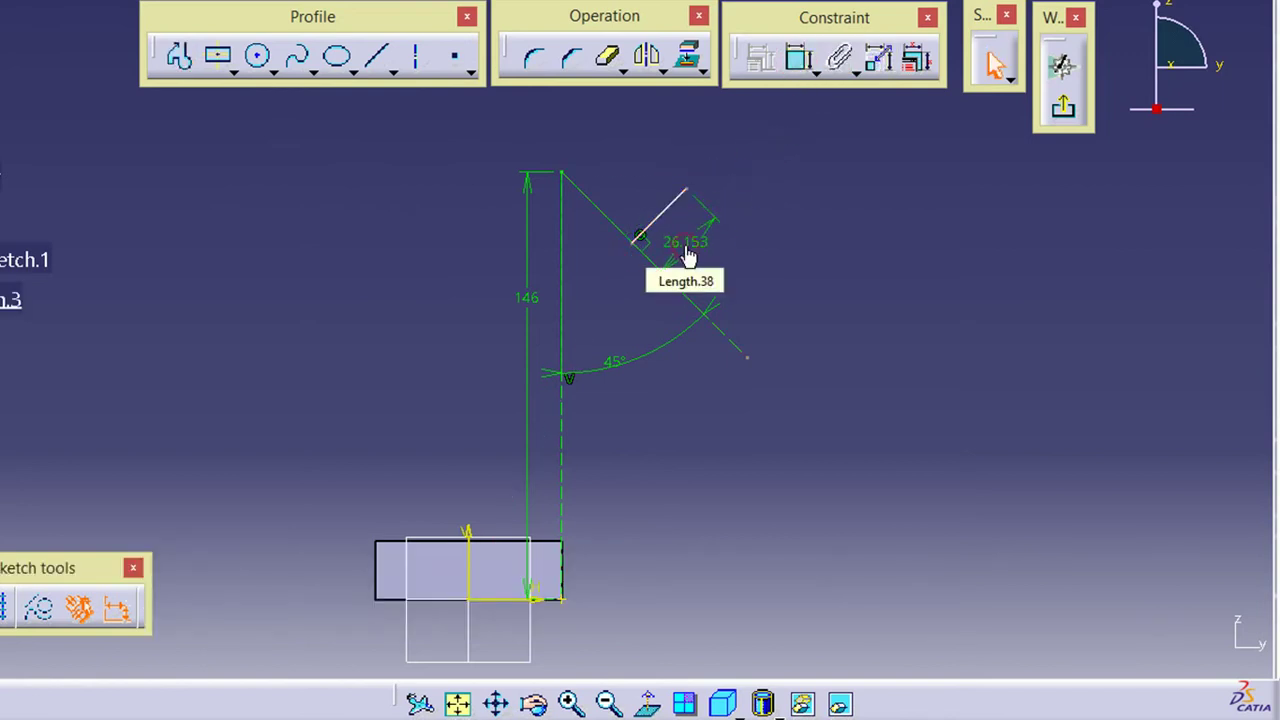
pyautogui.doubleClick(688, 254)
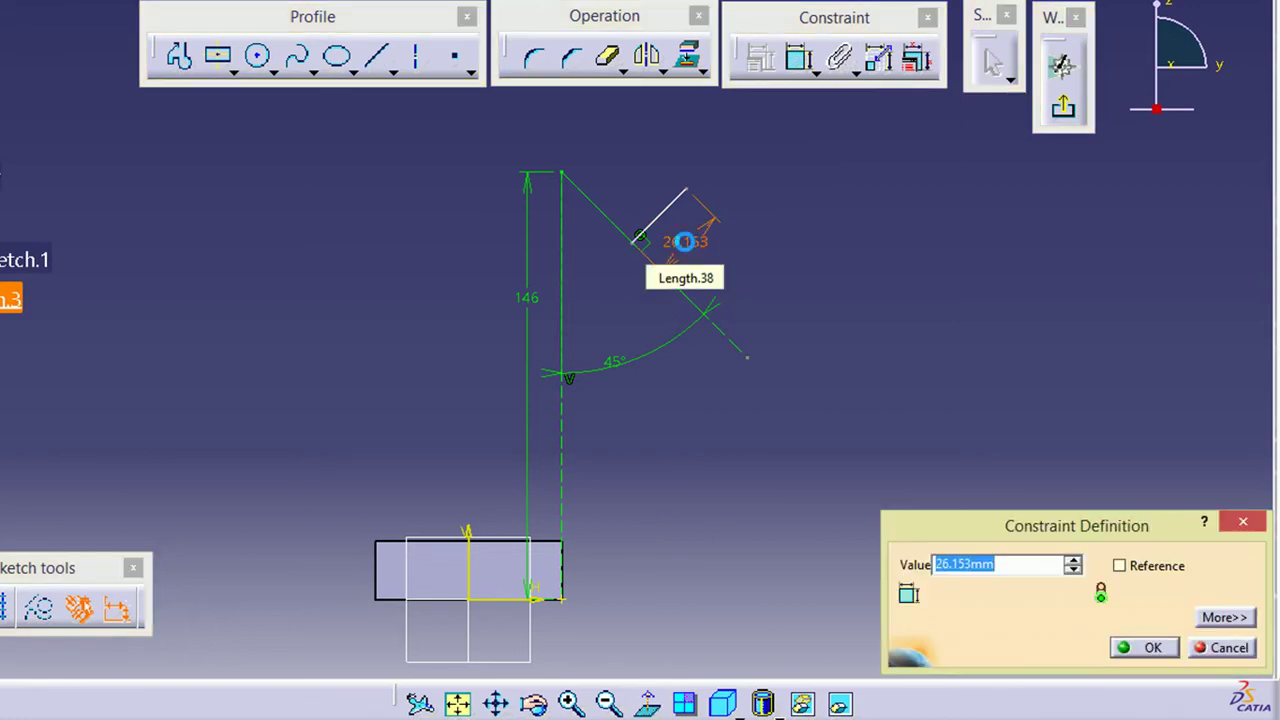
pyautogui.write('32')
pyautogui.press('Return')
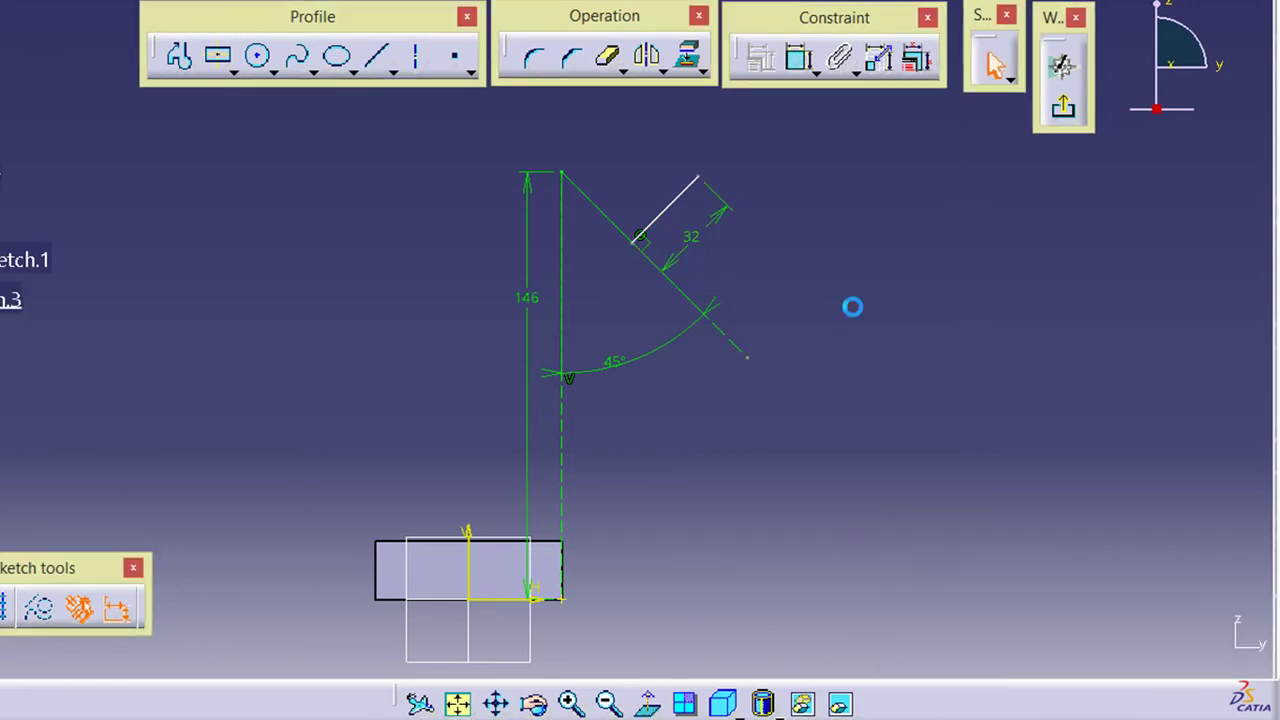
# Draw a profile from the projected base corner about 98 mm vertically up and on to the lower end of the 32 mm line
pyautogui.click(178, 56)
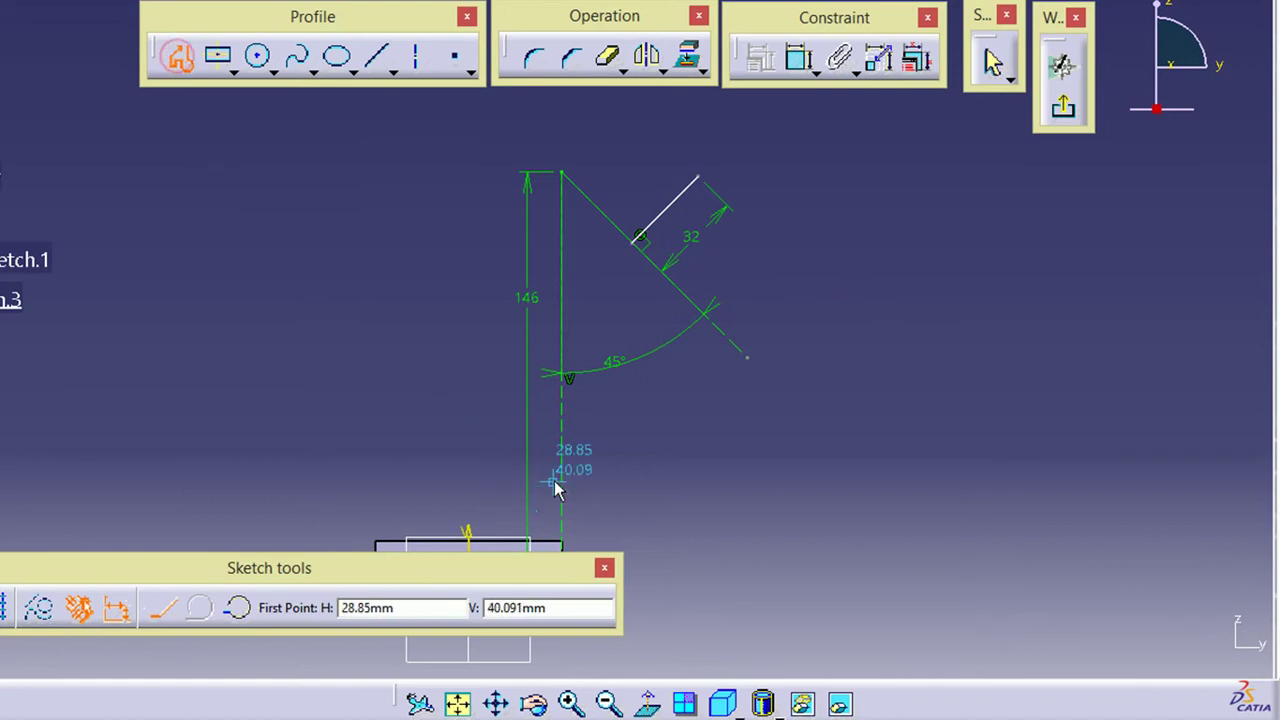
pyautogui.moveTo(554, 486); pyautogui.dragTo(531, 381, button='middle')
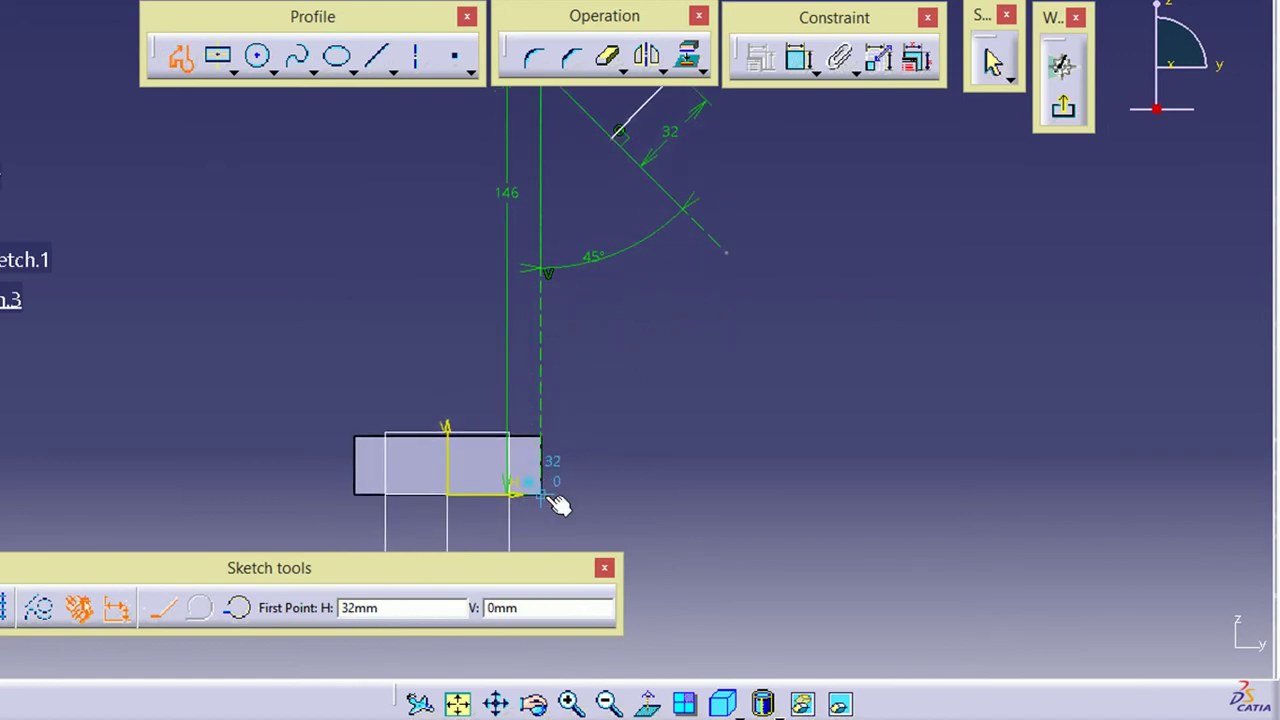
pyautogui.click(541, 494)
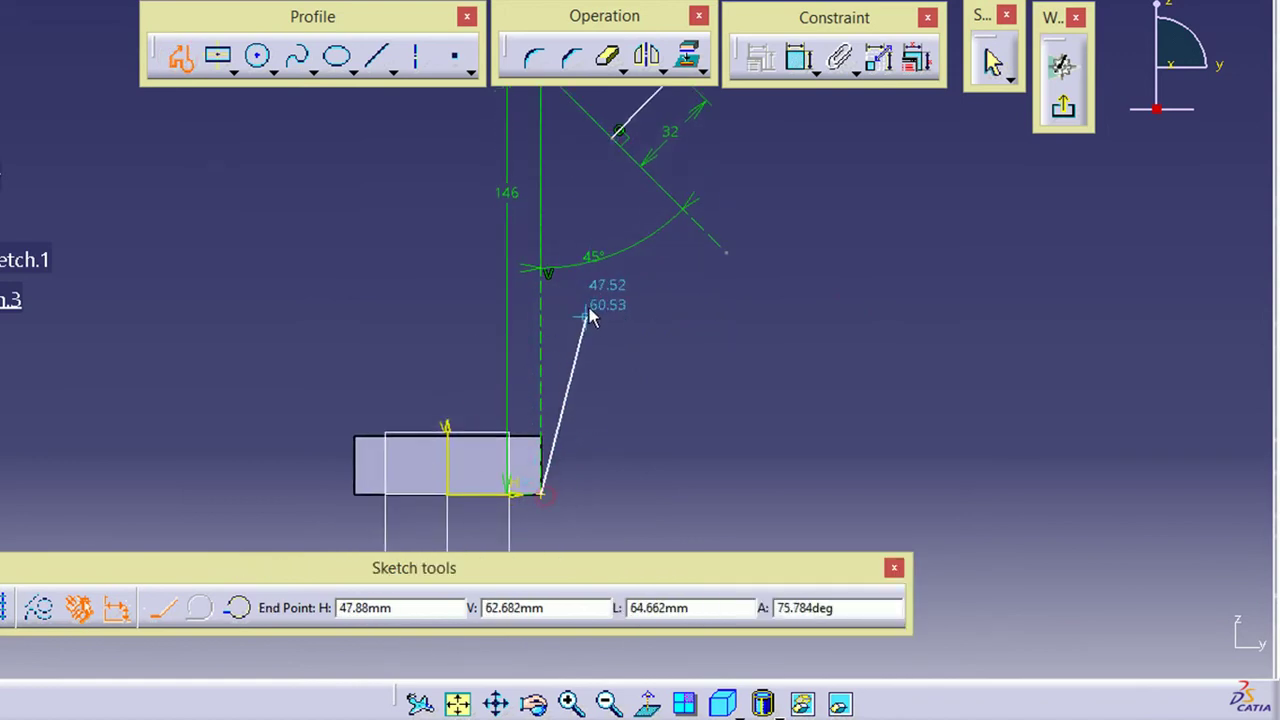
pyautogui.click(541, 203)
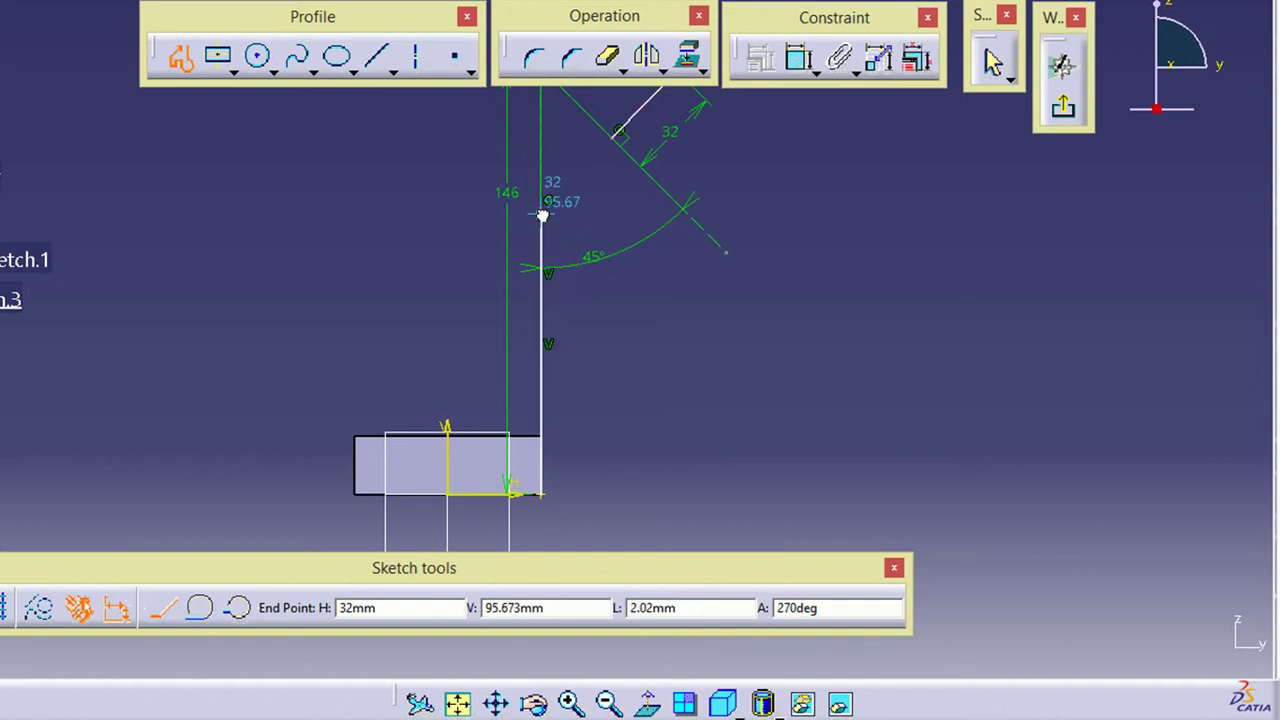
pyautogui.click(619, 134)
pyautogui.click(181, 57)
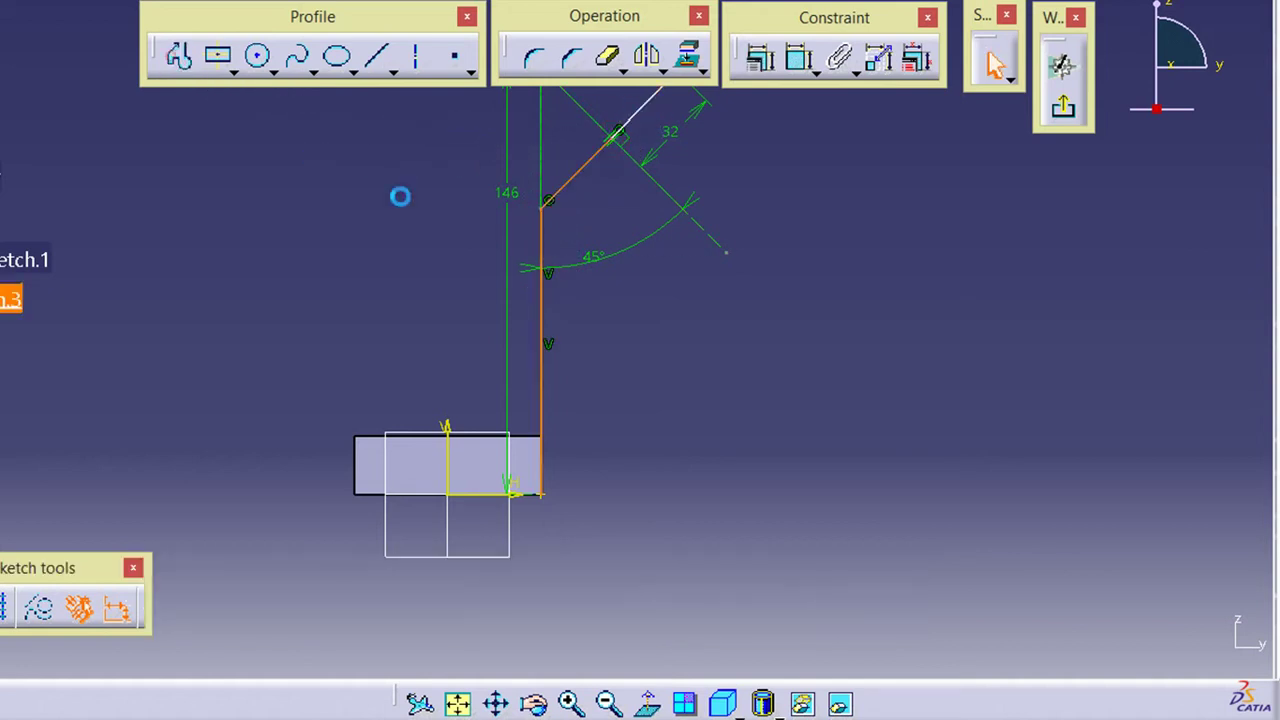
pyautogui.moveTo(746, 360); pyautogui.dragTo(745, 488, button='middle')
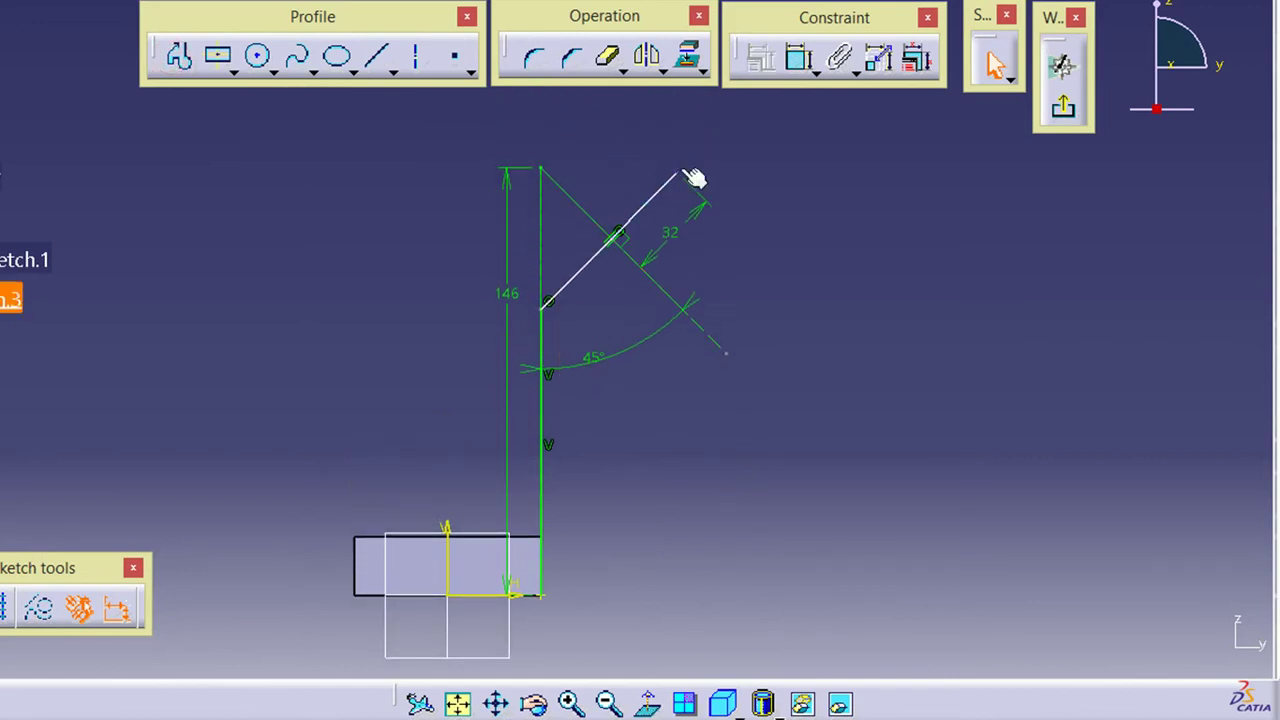
# Round the corner between the vertical and sloping profile lines and set its radius to 15 mm
pyautogui.click(534, 58)
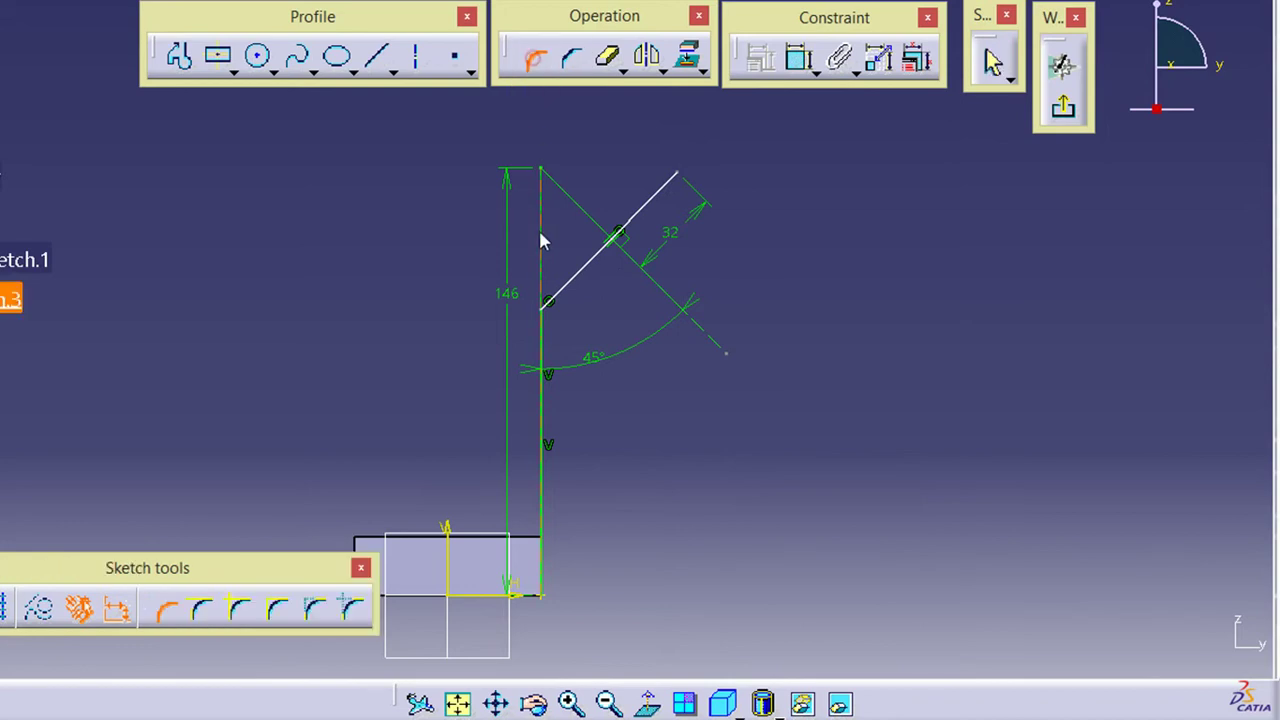
pyautogui.click(540, 345)
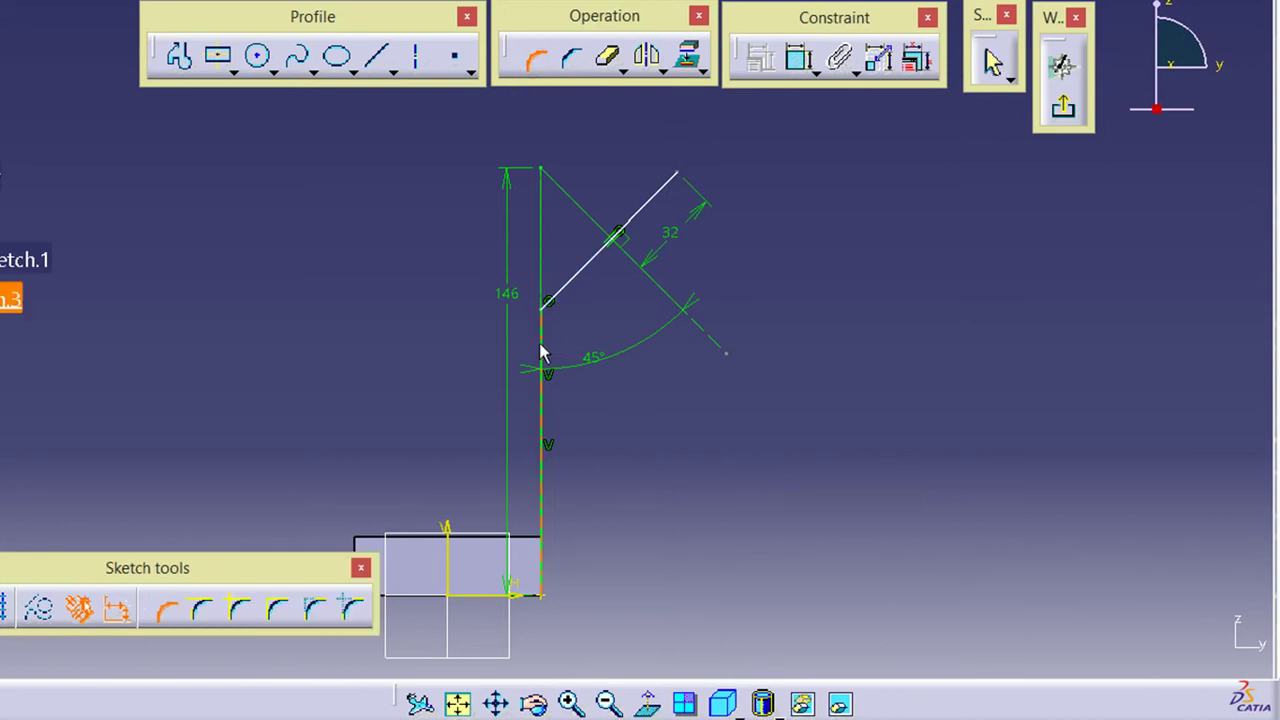
pyautogui.click(577, 288)
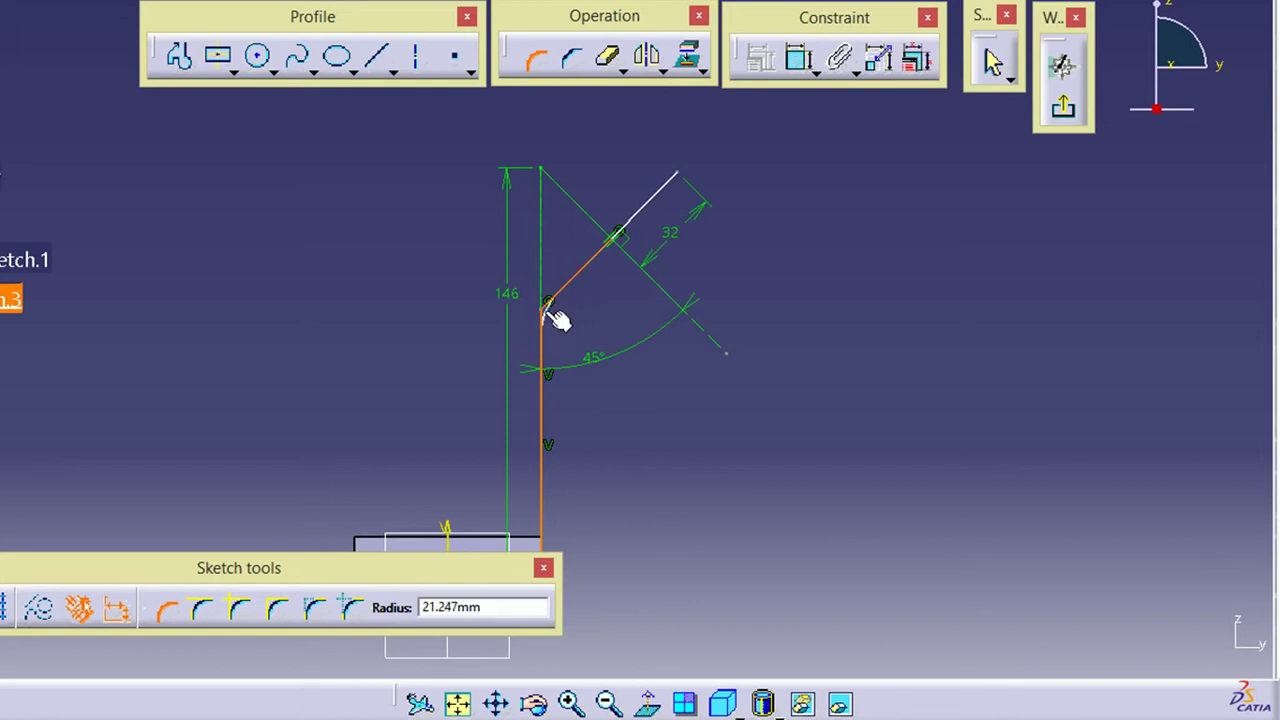
pyautogui.click(561, 320)
pyautogui.doubleClick(556, 318)
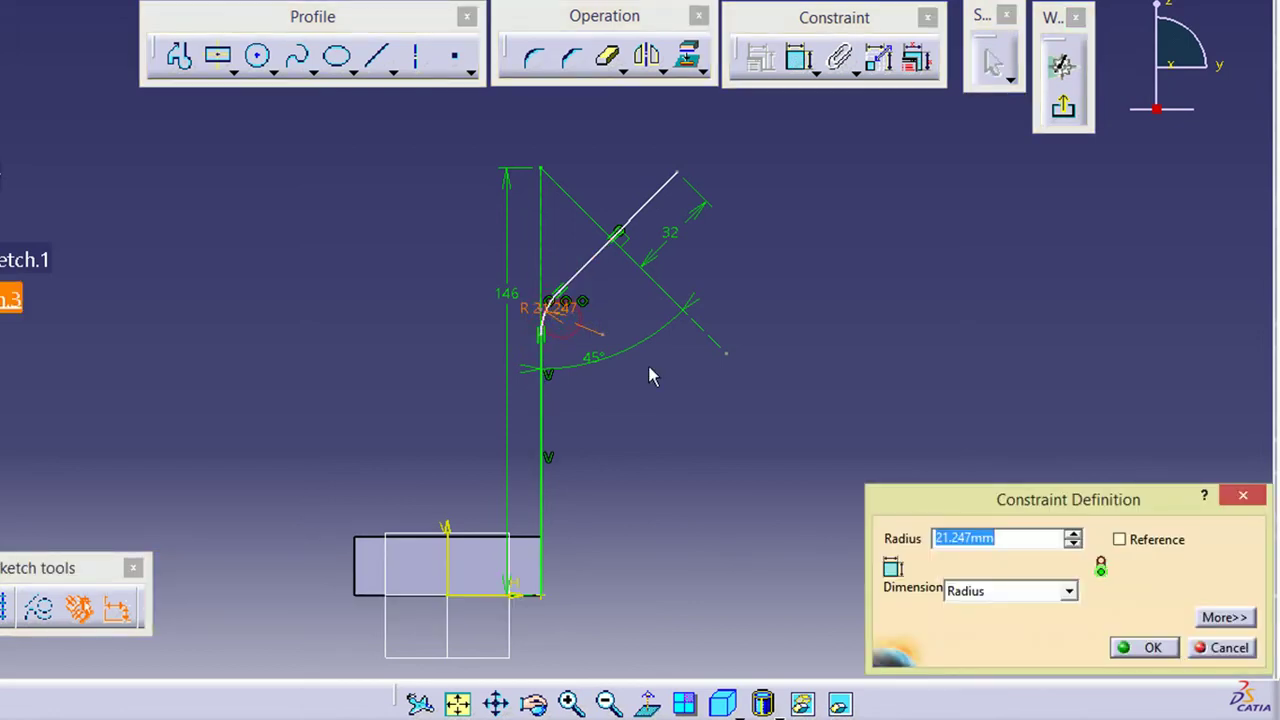
pyautogui.write('15')
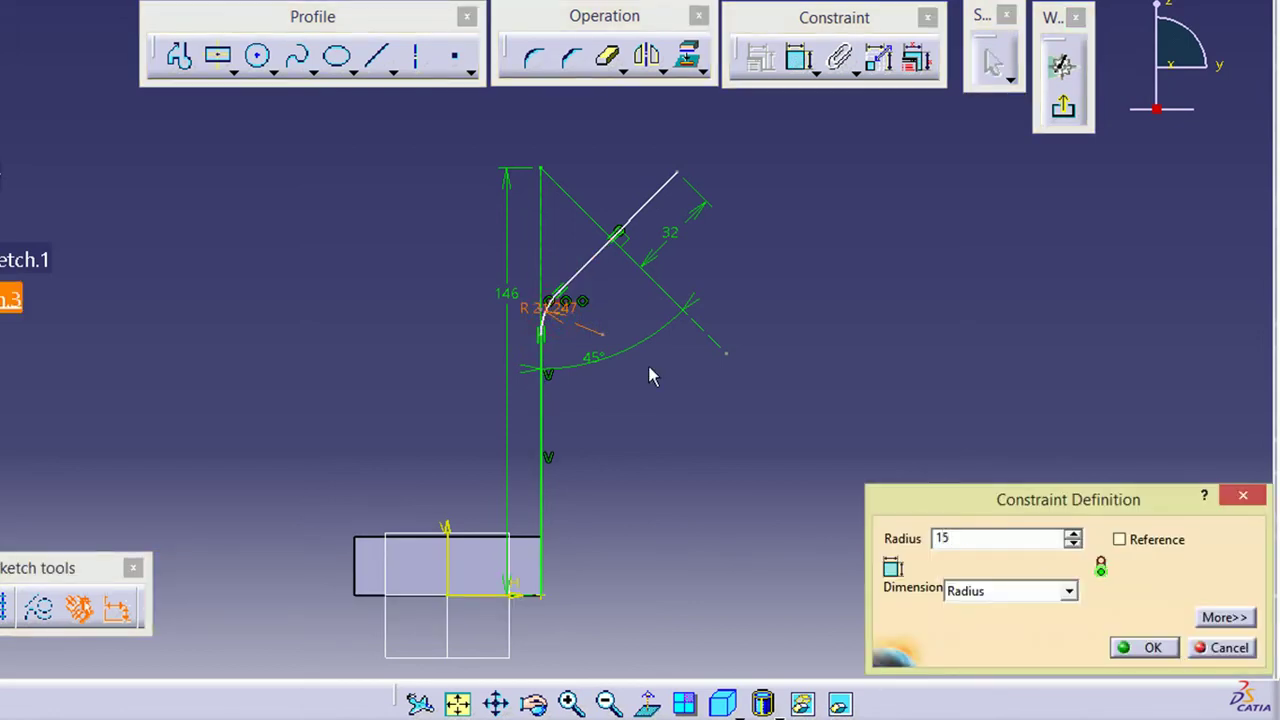
pyautogui.press('Return')
pyautogui.click(666, 432)
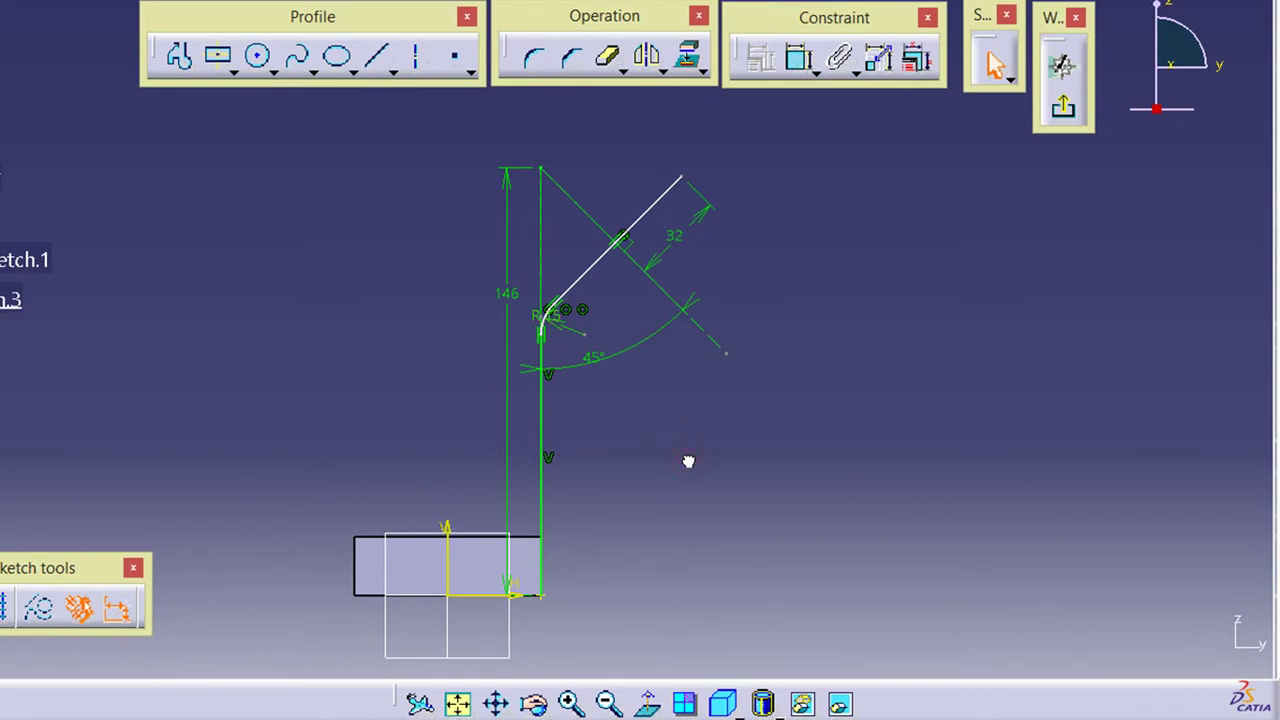
# Dimension the distance from the vertical construction line's upper end to the 32 mm line and set it to 44 mm
pyautogui.click(800, 62)
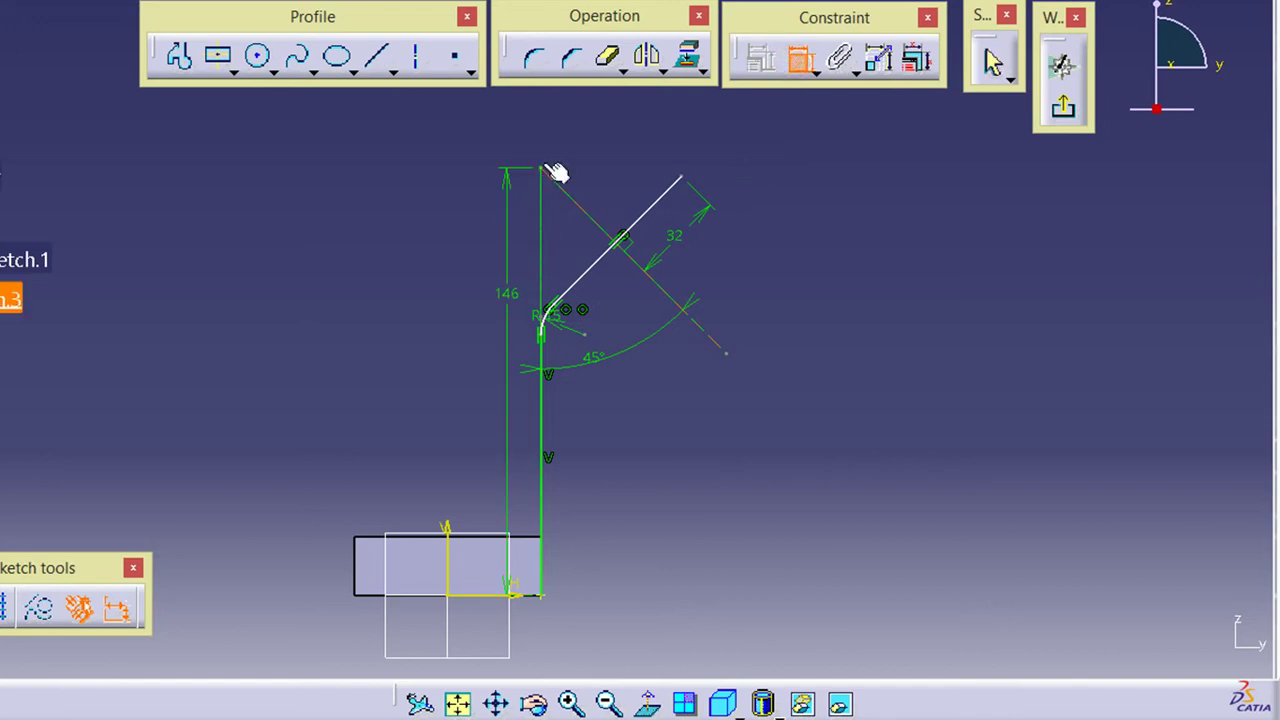
pyautogui.click(540, 172)
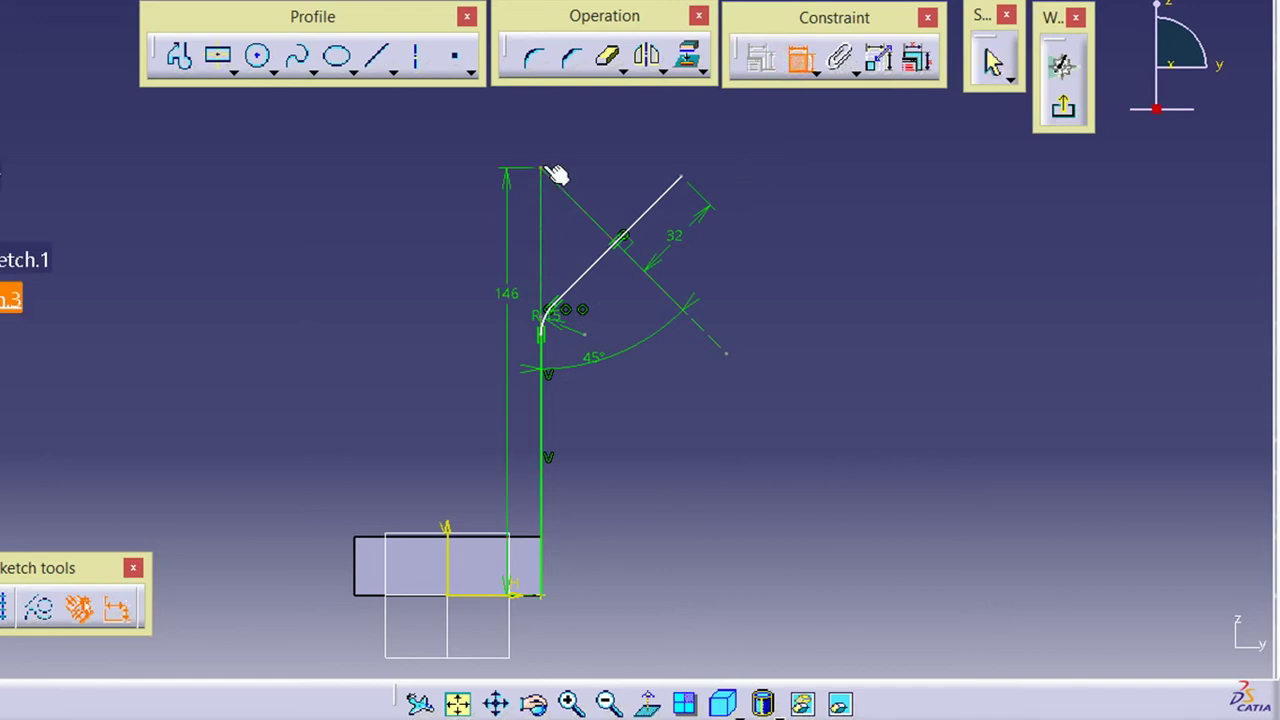
pyautogui.click(644, 214)
pyautogui.click(618, 165)
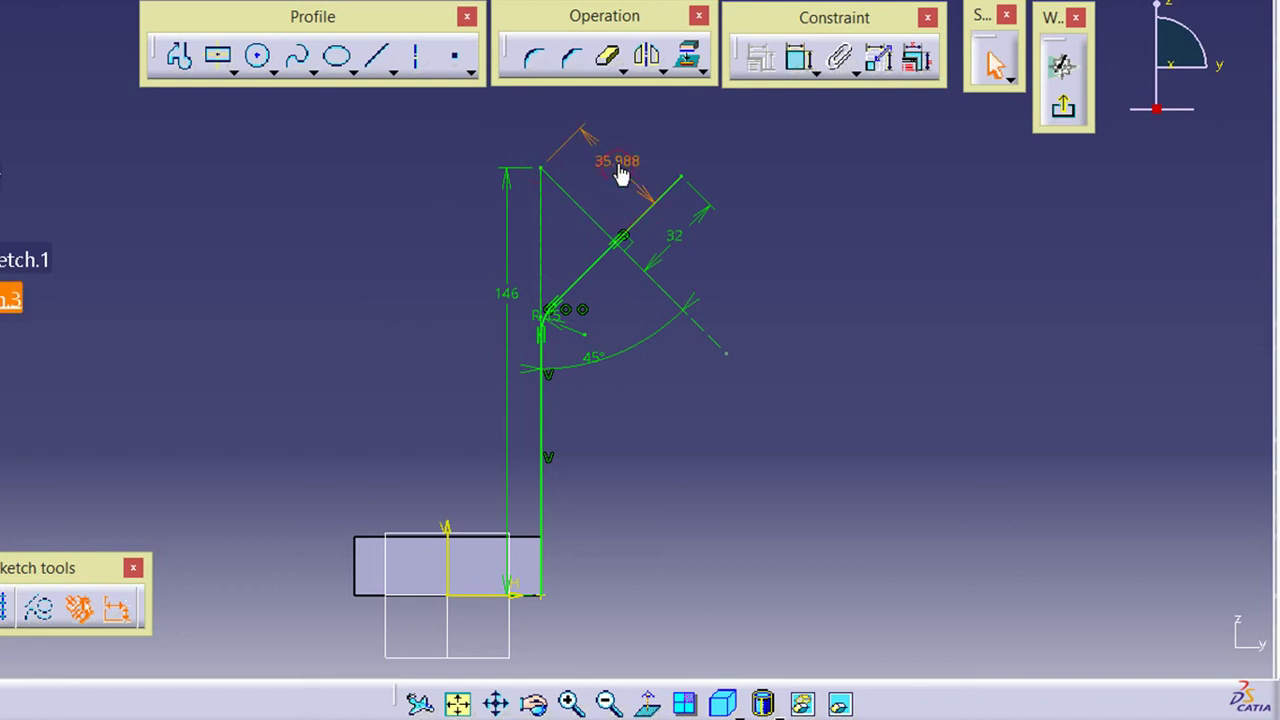
pyautogui.doubleClick(618, 162)
pyautogui.write('44')
pyautogui.press('Return')
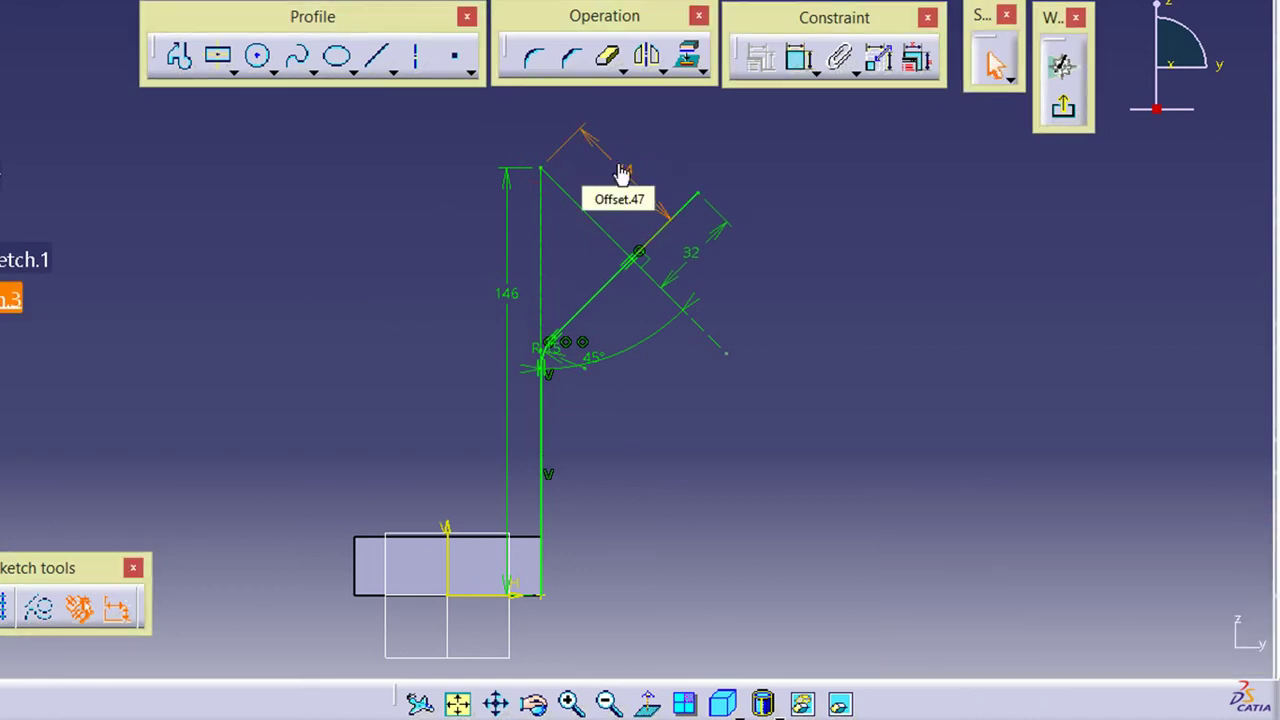
pyautogui.click(862, 336)
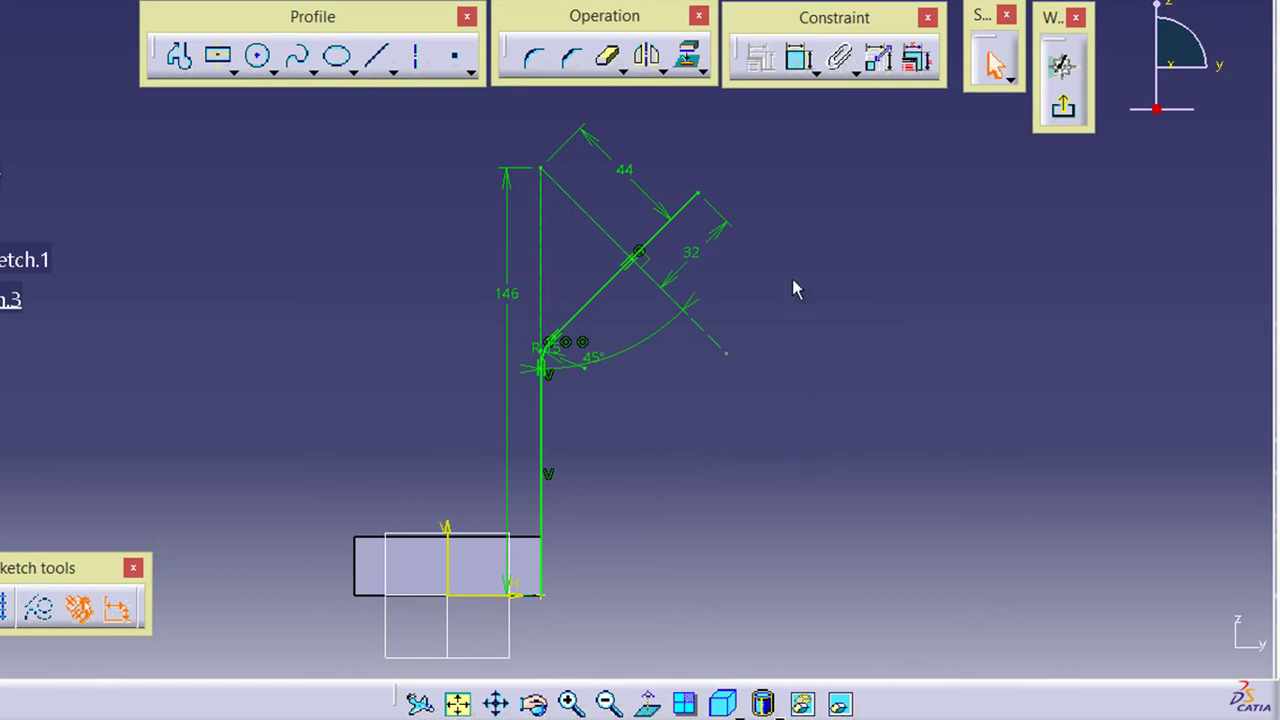
pyautogui.click(660, 227)
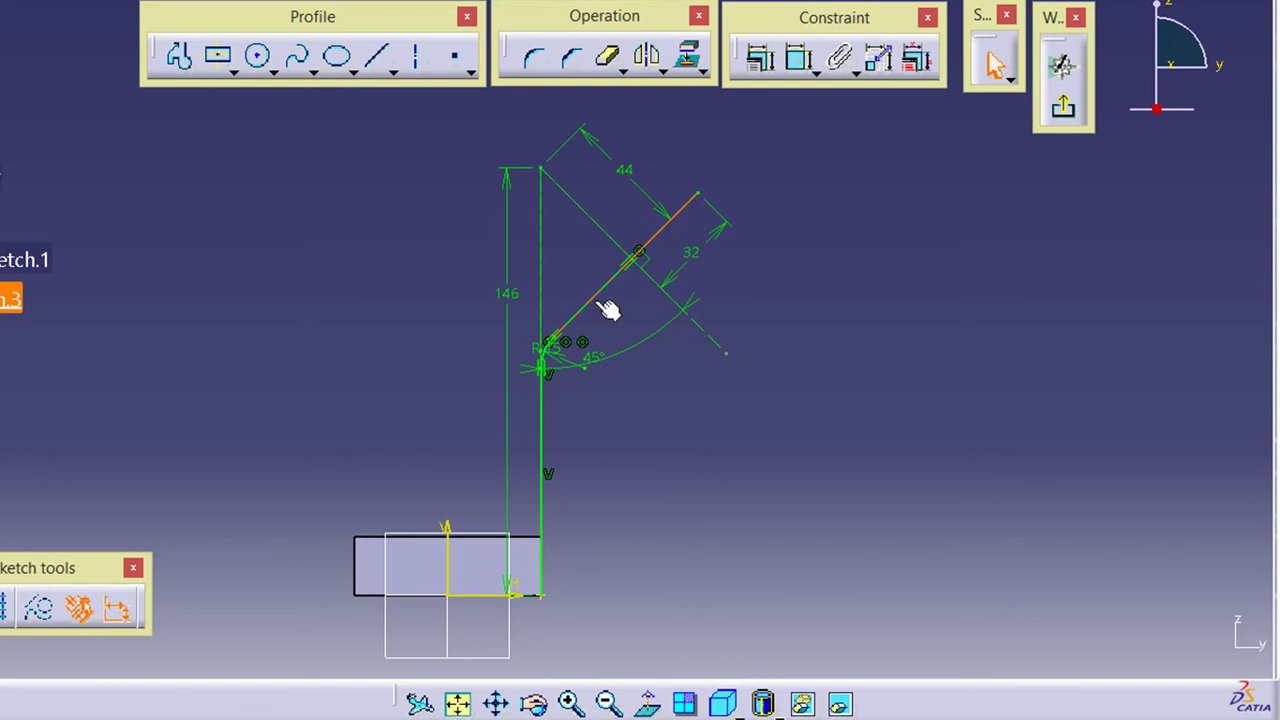
pyautogui.click(596, 302)
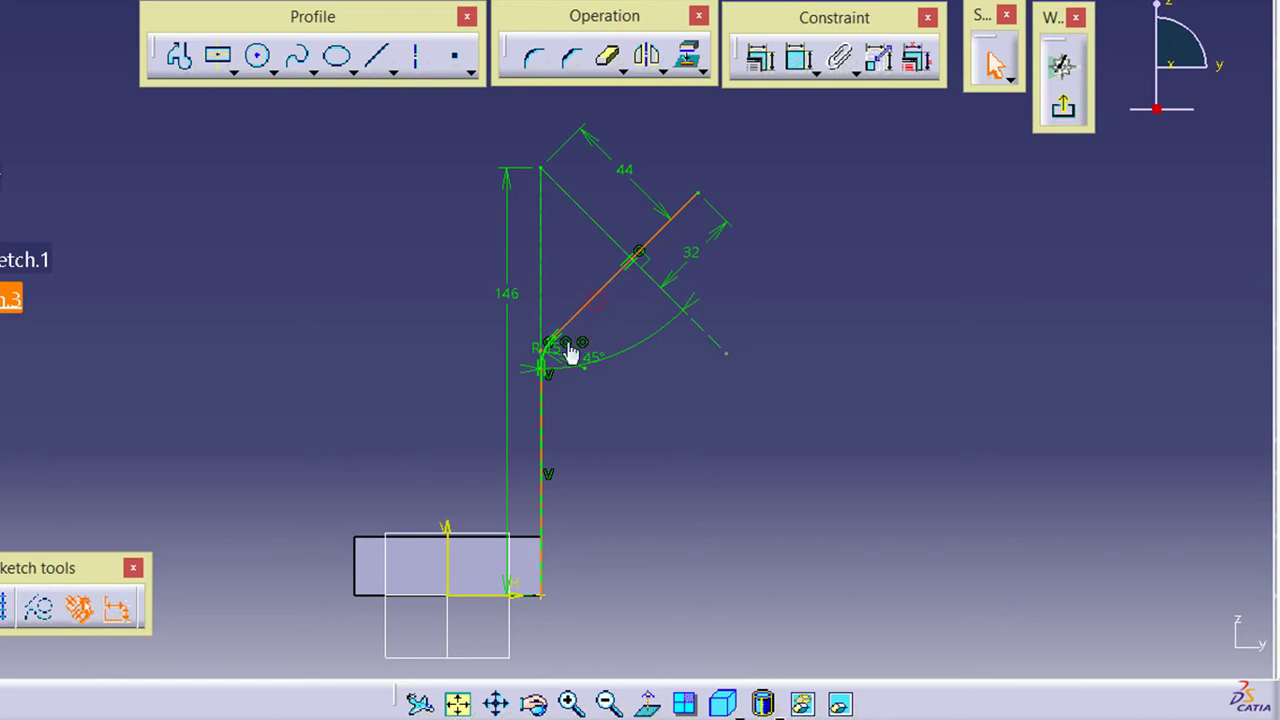
pyautogui.click(542, 403)
pyautogui.click(873, 283)
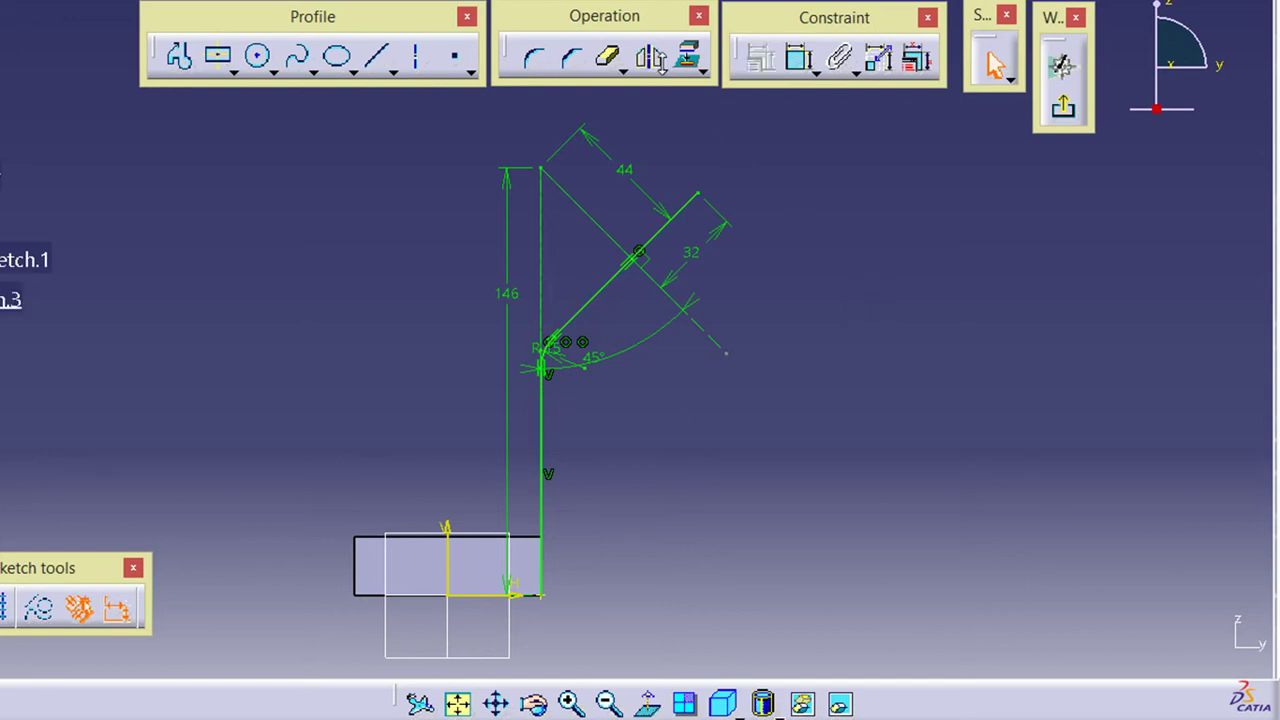
# Offset the whole bent profile chain, including its rounded corner, by 12 mm toward the inside of the base
pyautogui.click(660, 68)
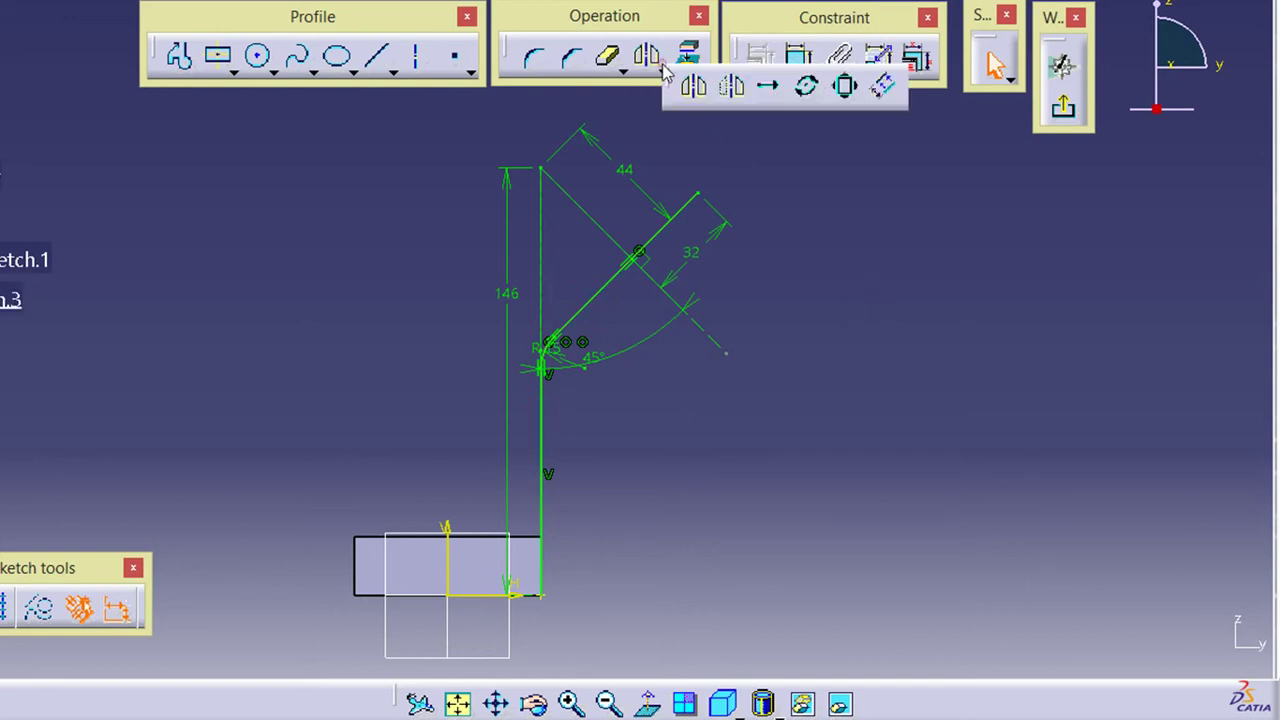
pyautogui.click(878, 96)
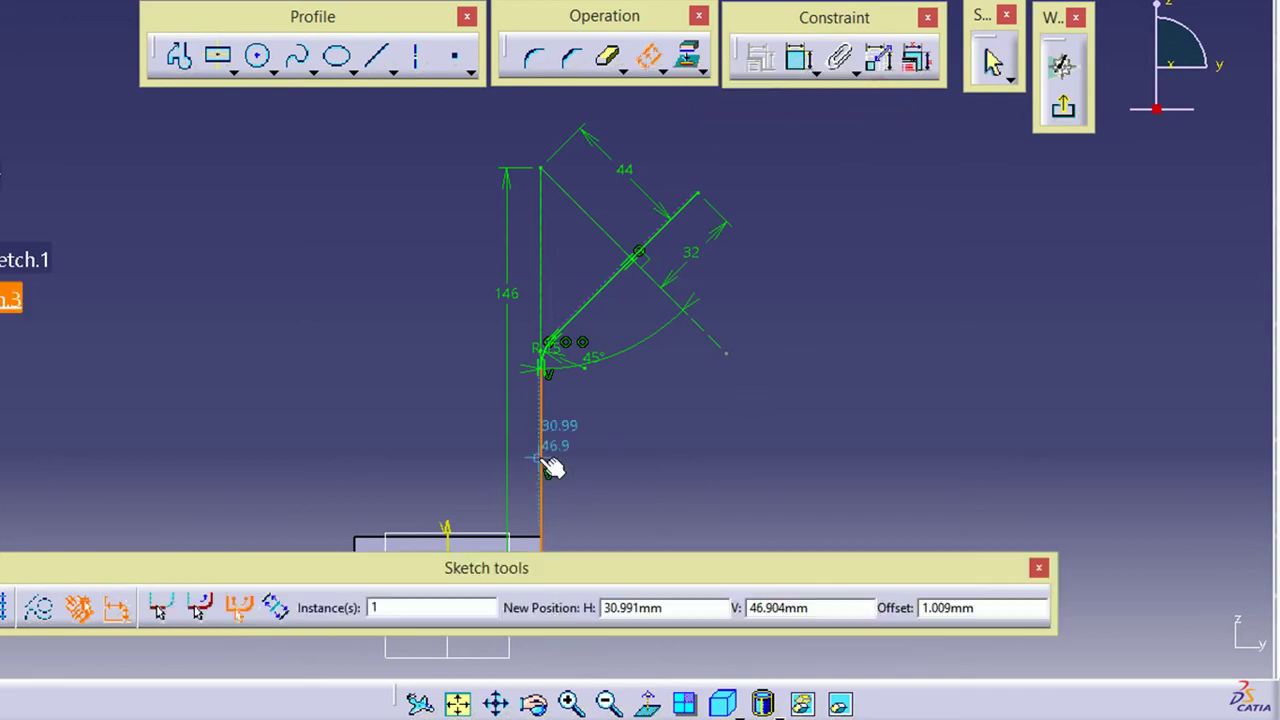
pyautogui.click(160, 612)
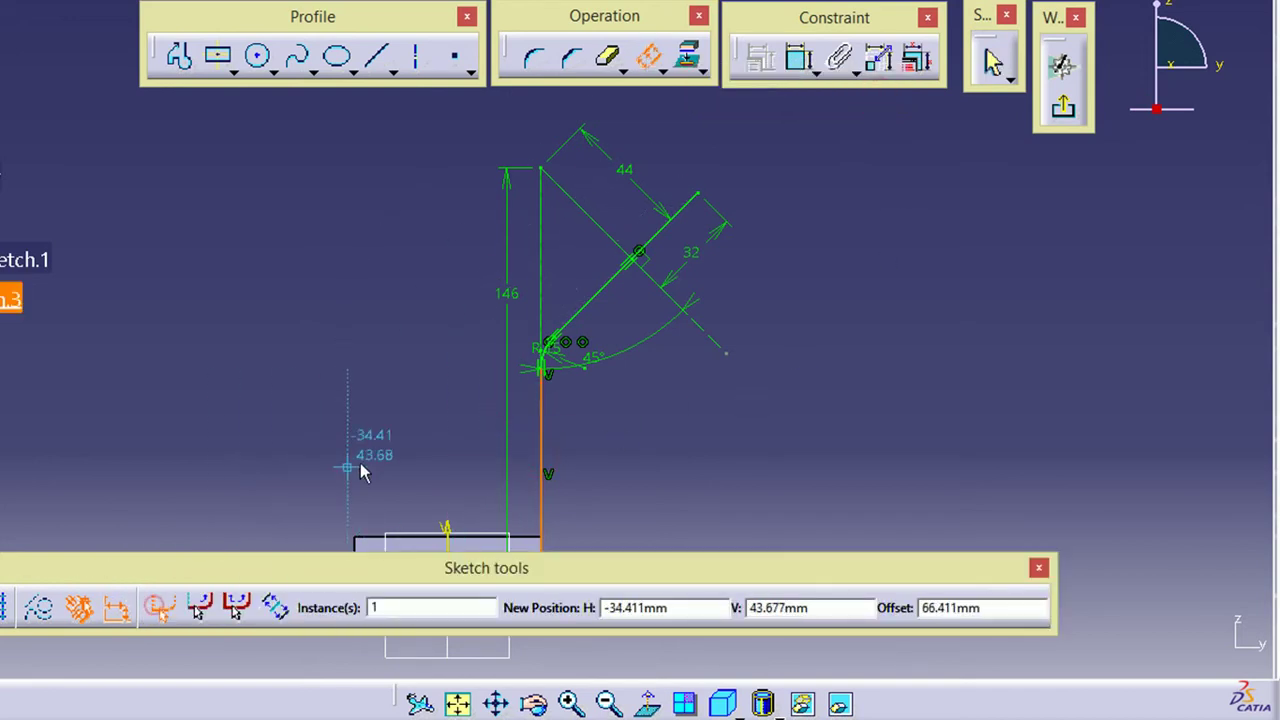
pyautogui.click(242, 608)
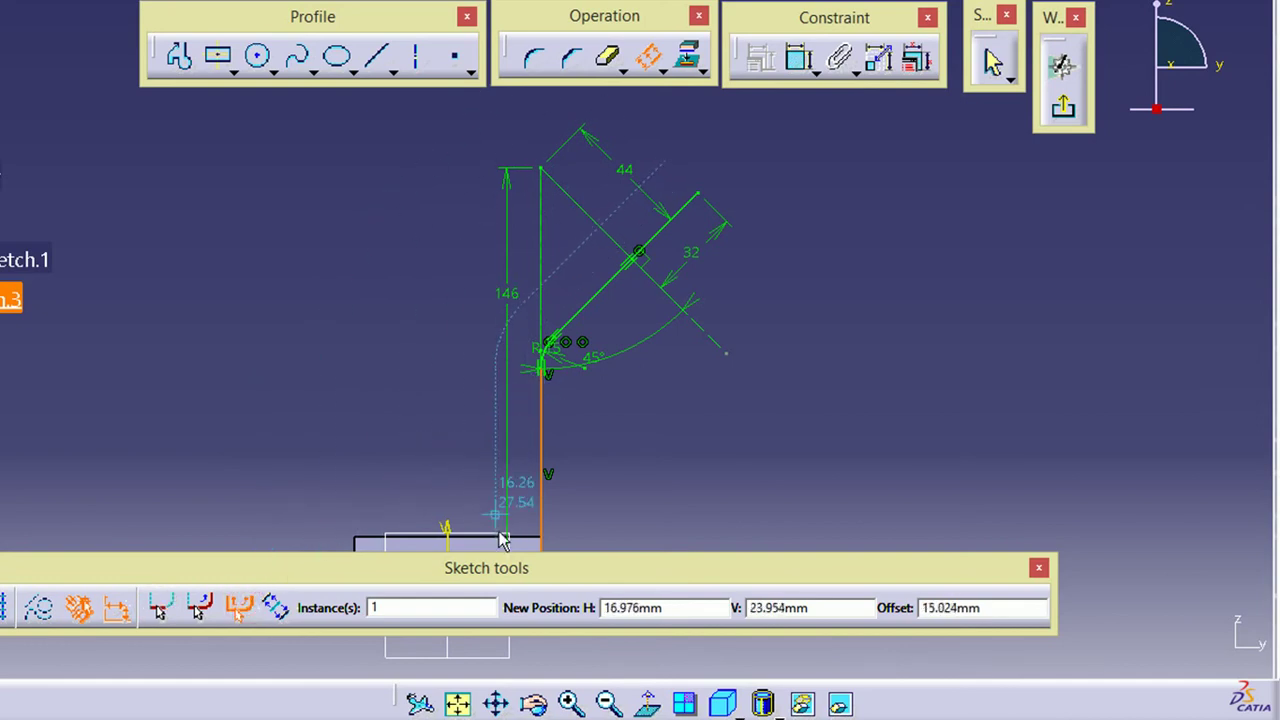
pyautogui.doubleClick(1010, 608)
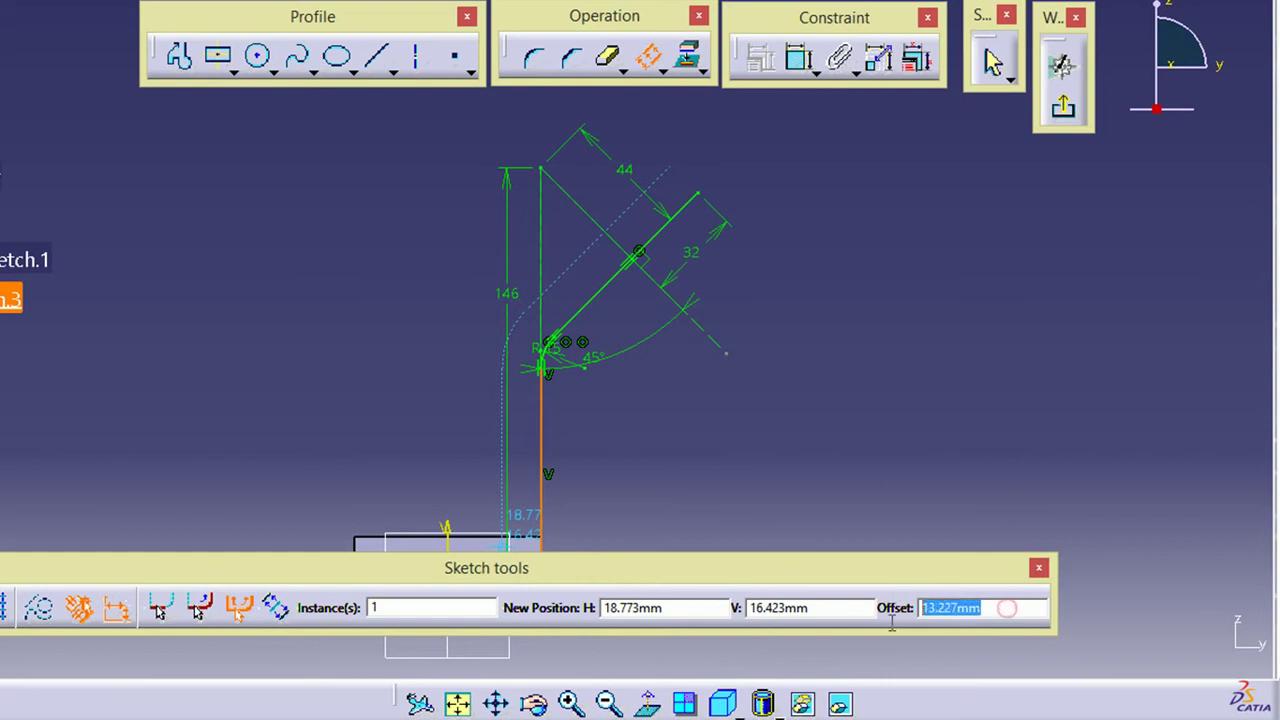
pyautogui.write('12')
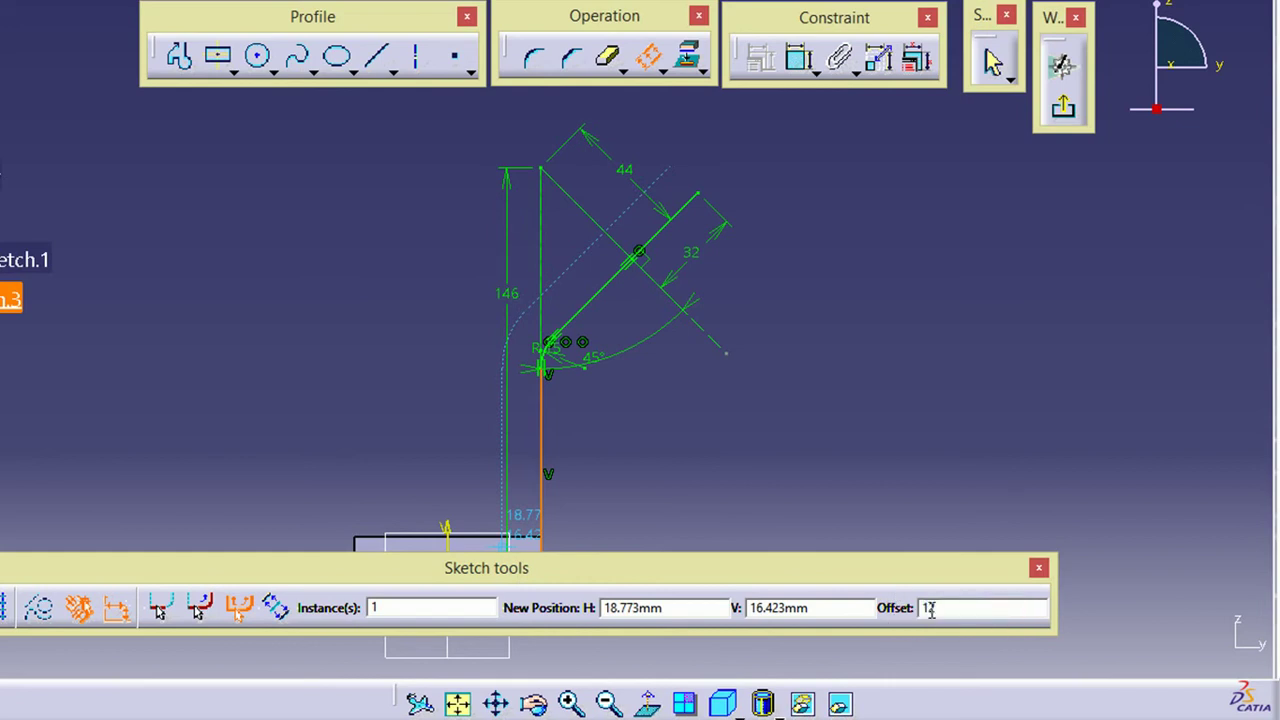
pyautogui.press('Return')
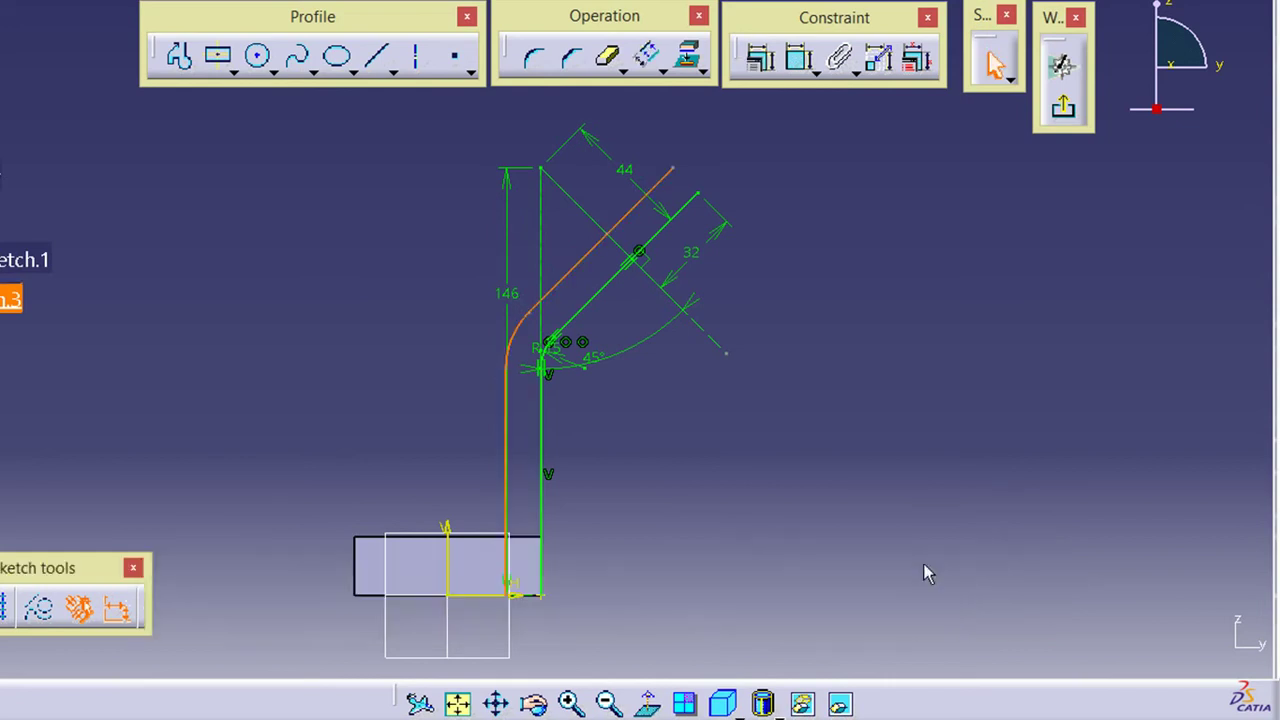
pyautogui.click(843, 540)
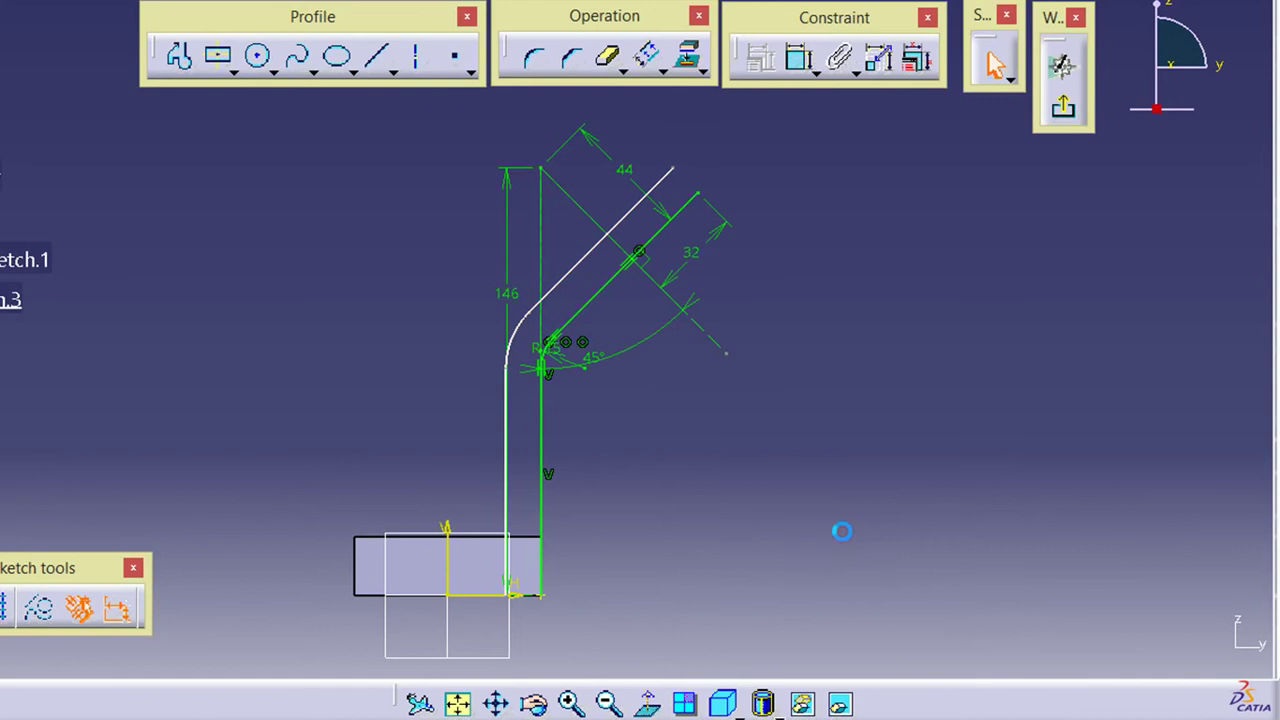
# Close the profile by joining the original and offset chains with short lines at their upper and lower ends
pyautogui.click(180, 57)
pyautogui.click(703, 199)
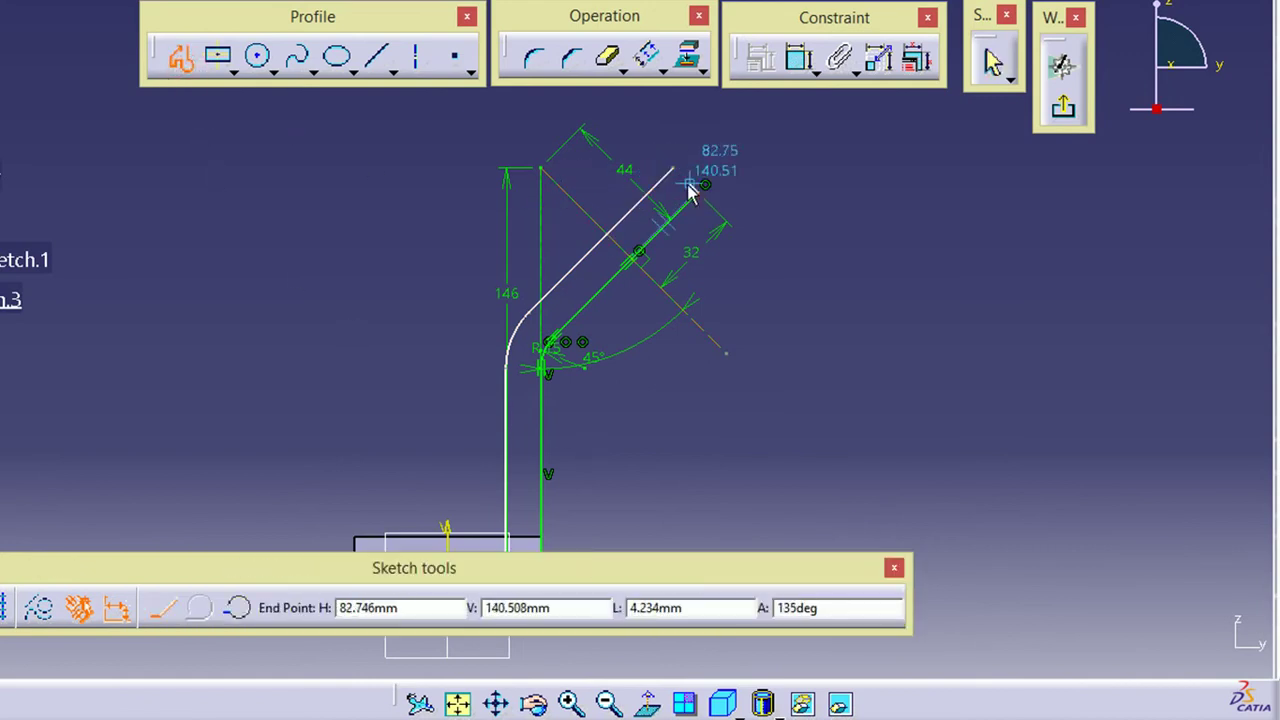
pyautogui.click(673, 171)
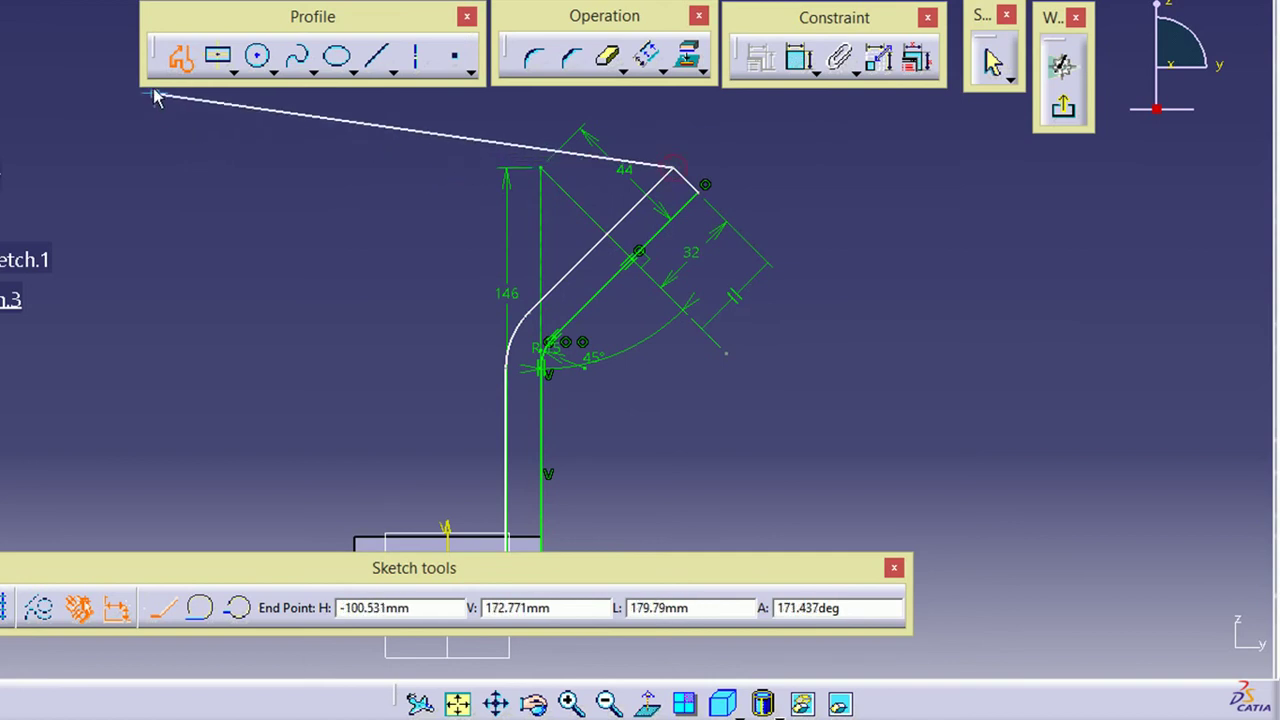
pyautogui.click(180, 57)
pyautogui.click(180, 57)
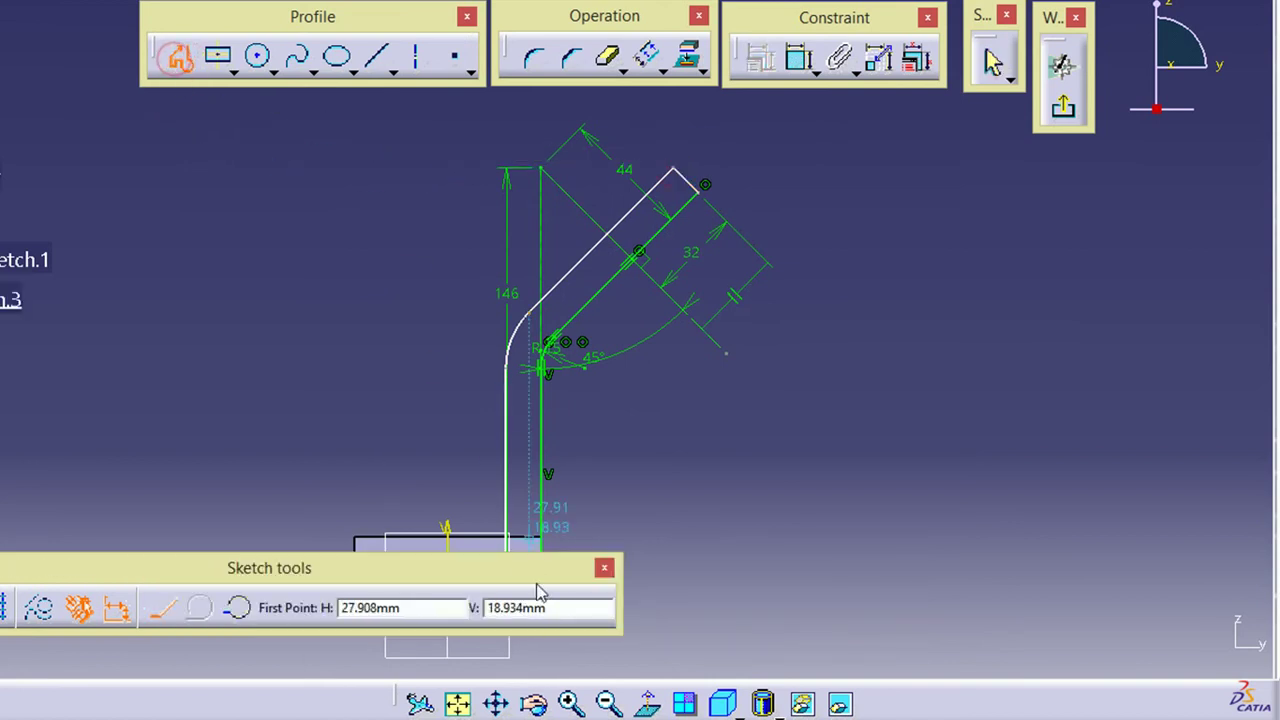
pyautogui.moveTo(545, 505); pyautogui.dragTo(552, 387, button='middle')
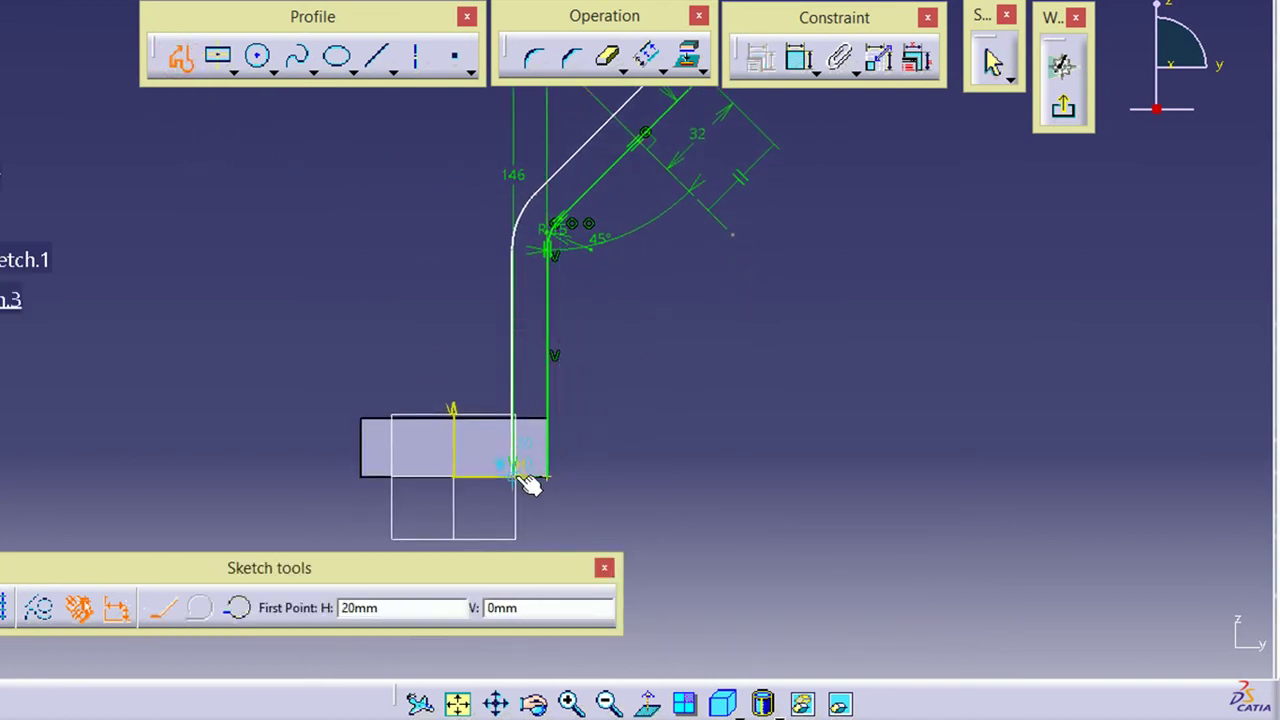
pyautogui.click(522, 476)
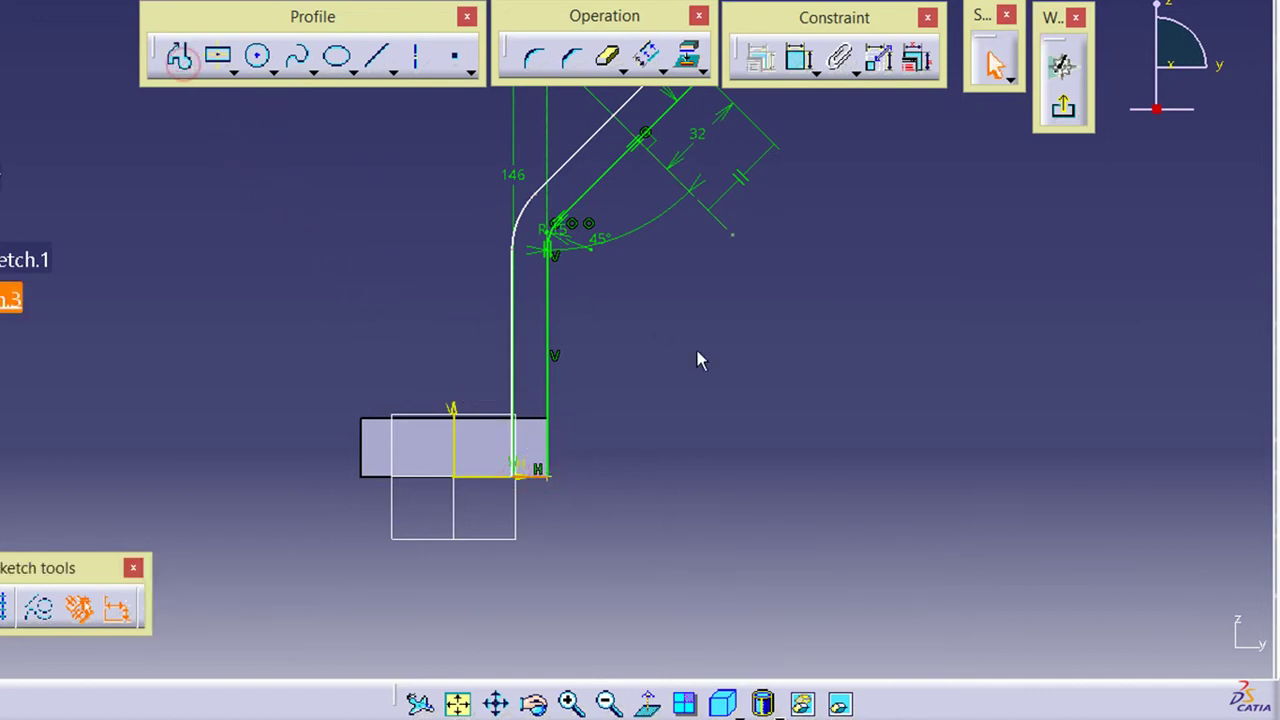
pyautogui.moveTo(689, 354); pyautogui.dragTo(689, 422, button='middle')
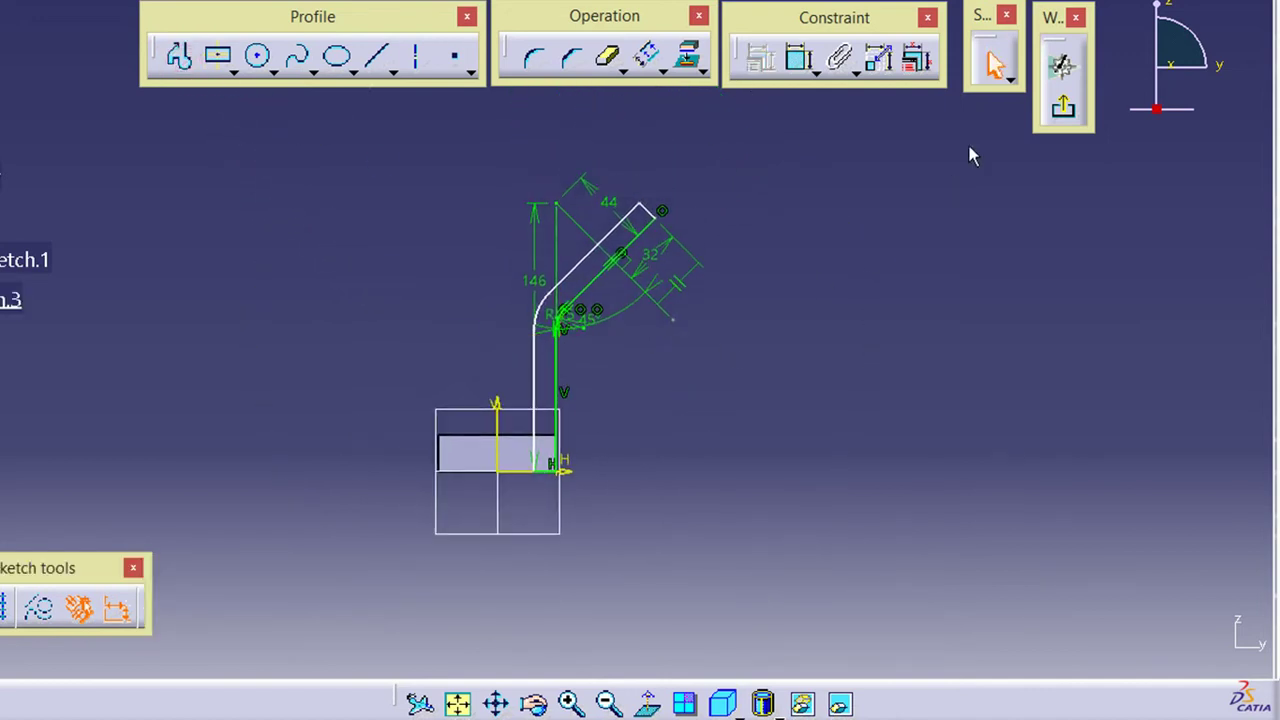
# Exit the sketch and pad the closed bent profile with a length of 30 mm and mirrored extent
pyautogui.click(1063, 113)
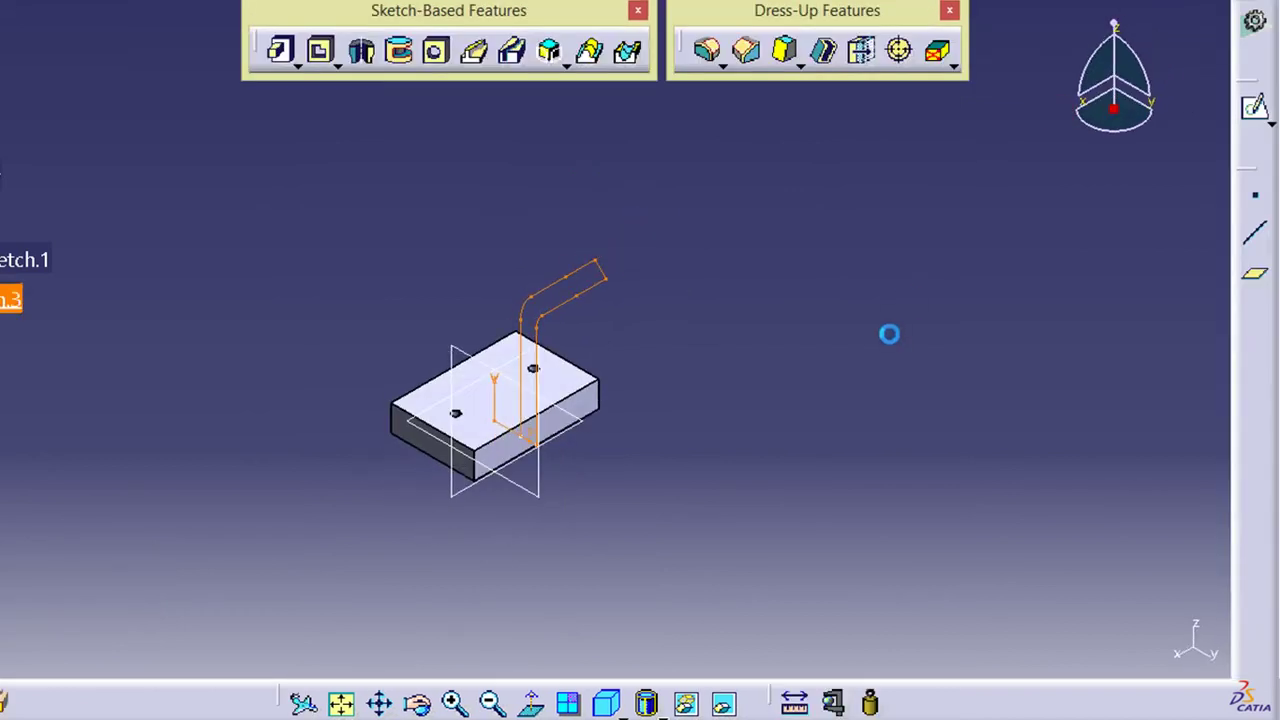
pyautogui.click(281, 50)
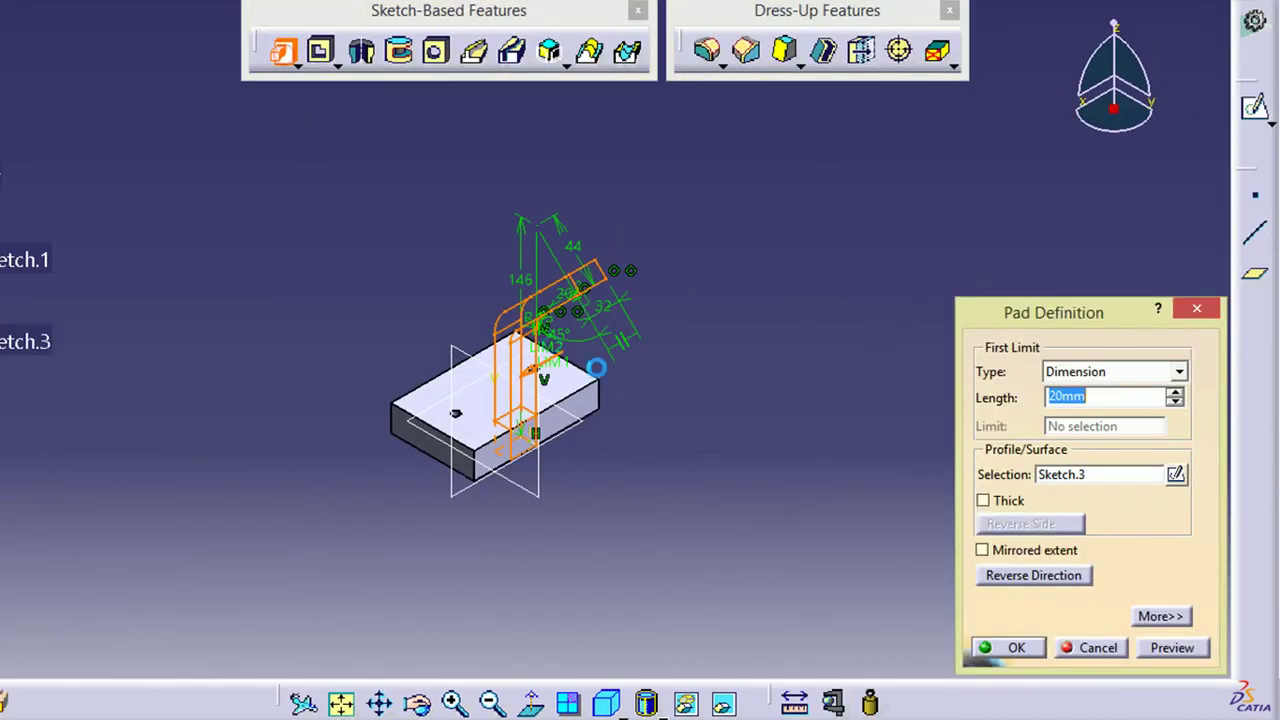
pyautogui.click(1006, 556)
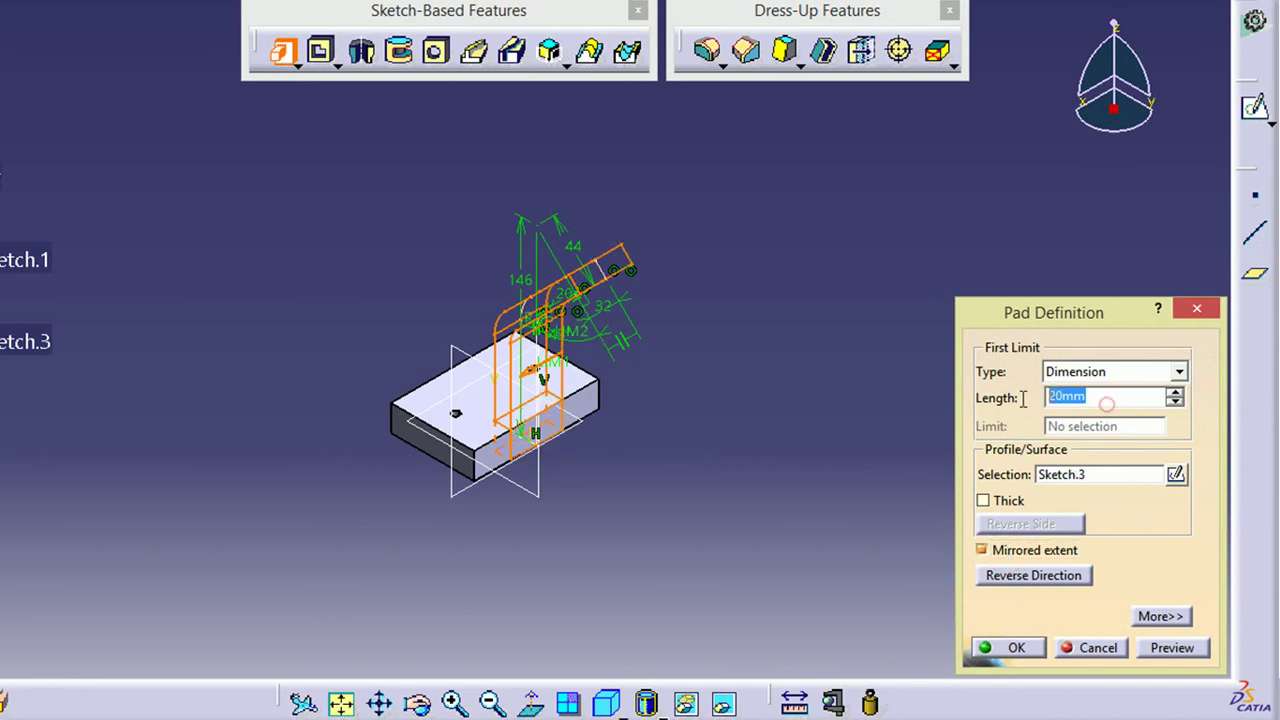
pyautogui.write('30')
pyautogui.click(1170, 650)
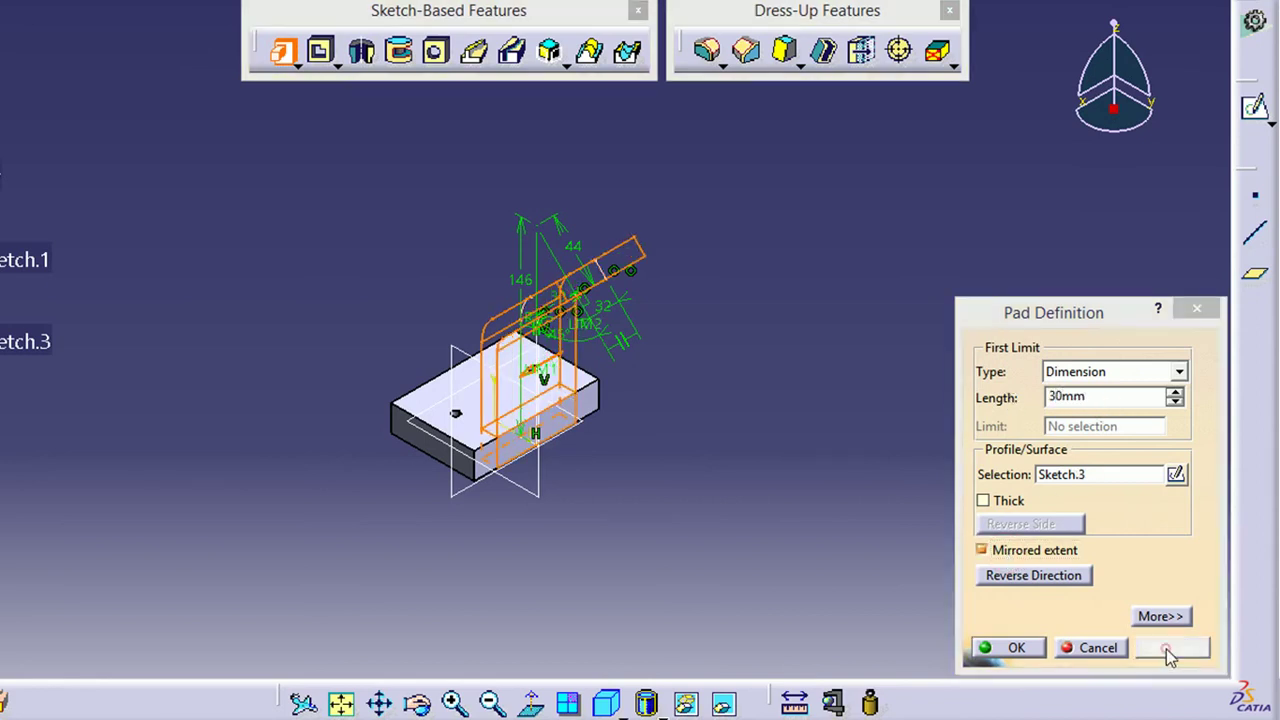
pyautogui.click(1012, 648)
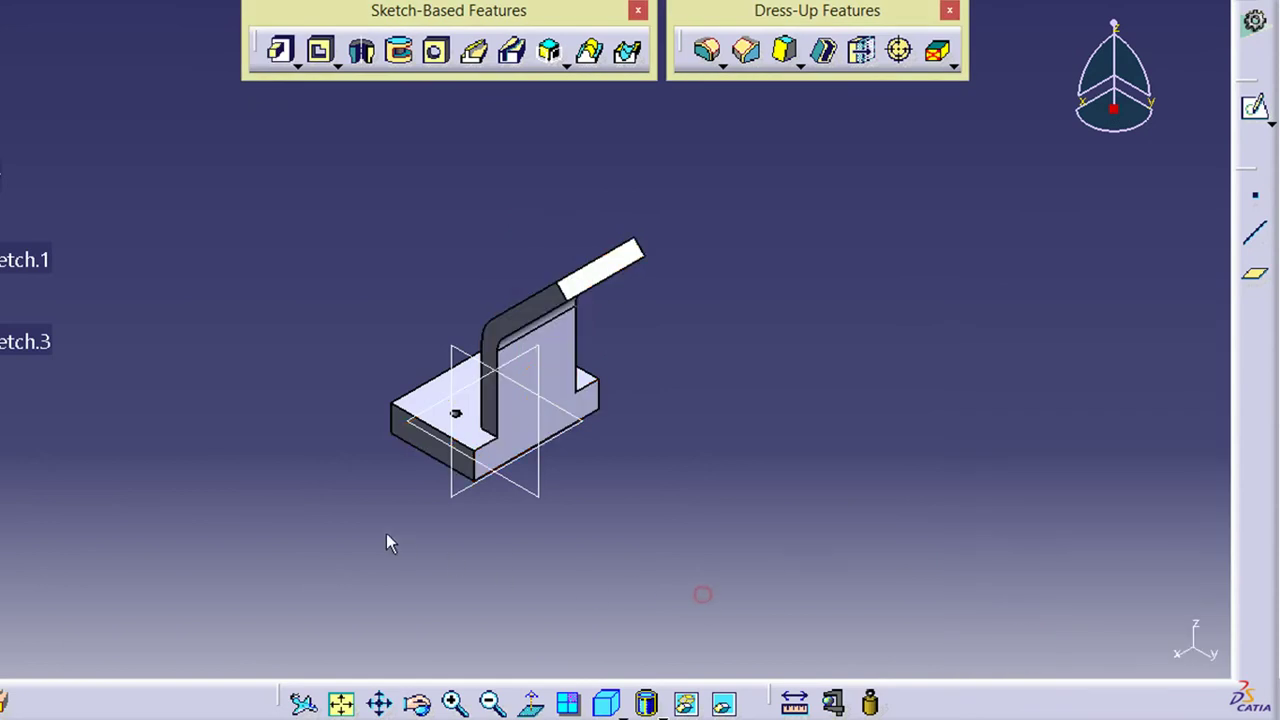
# Start a sketch on the bent plate's sloping face and draw a circle about 47 mm in diameter, centred across its width
pyautogui.moveTo(706, 598); pyautogui.dragTo(729, 526, button='middle')
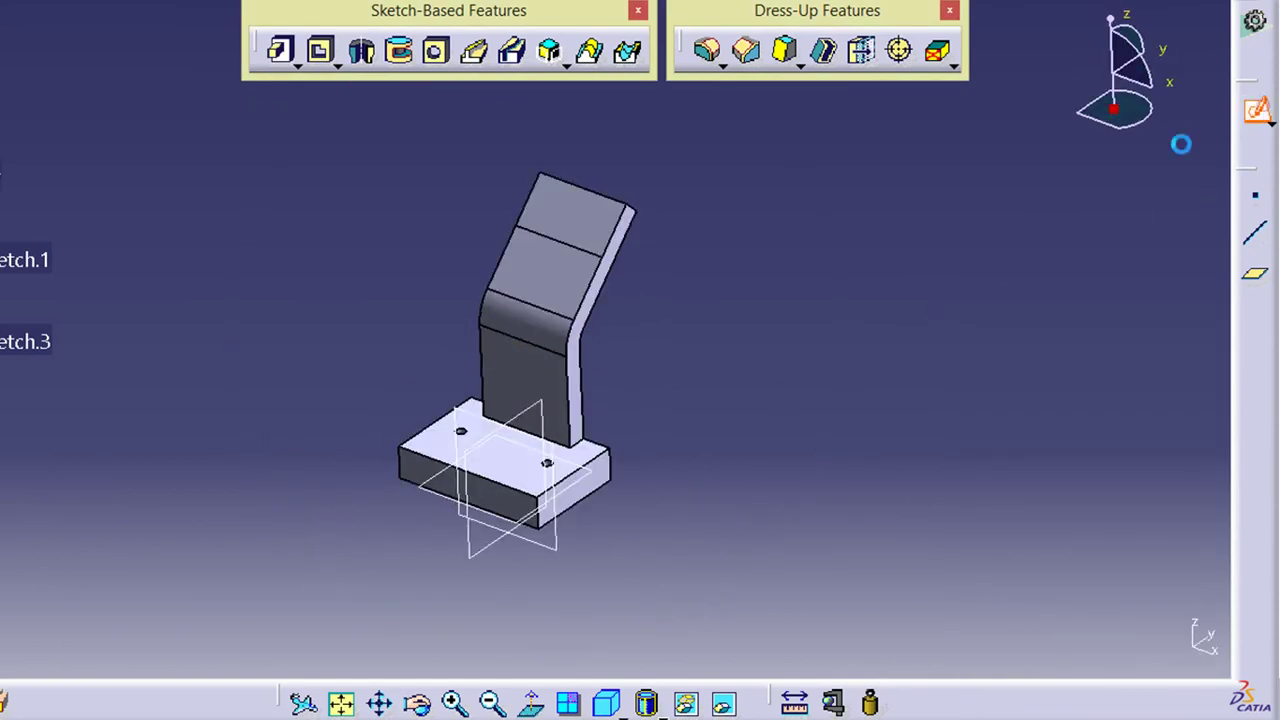
pyautogui.click(1258, 110)
pyautogui.click(580, 266)
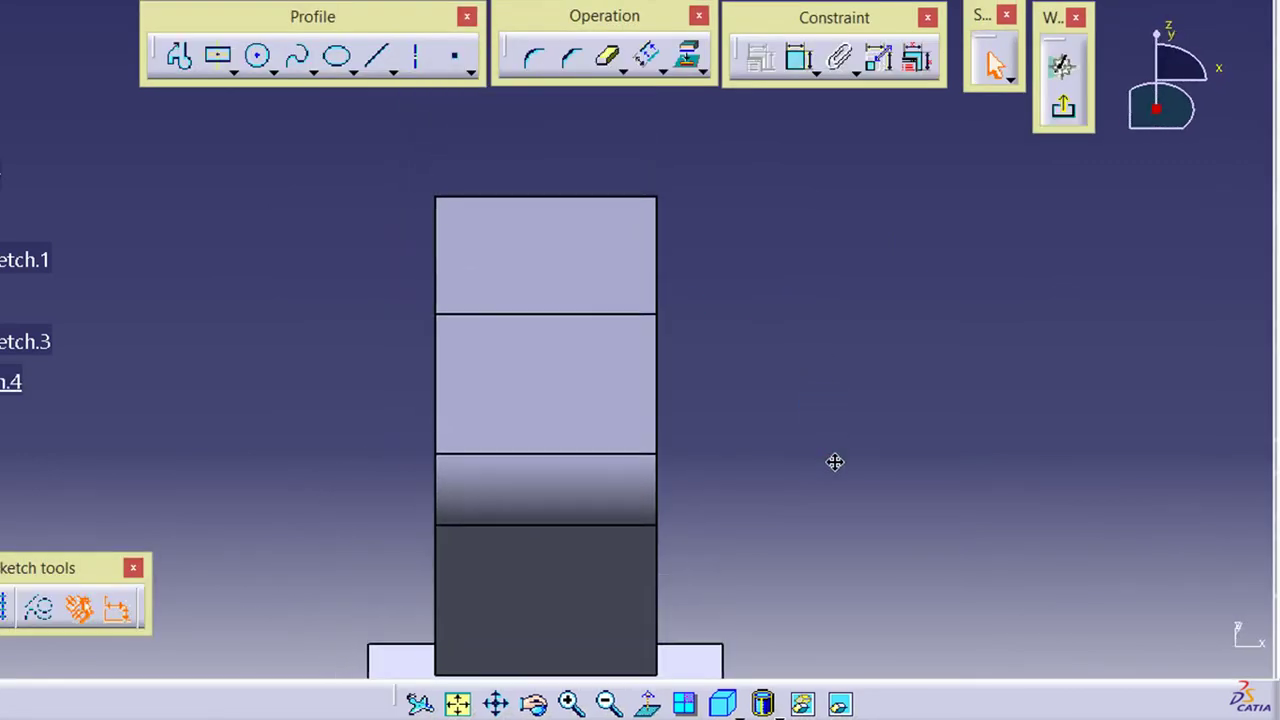
pyautogui.click(258, 57)
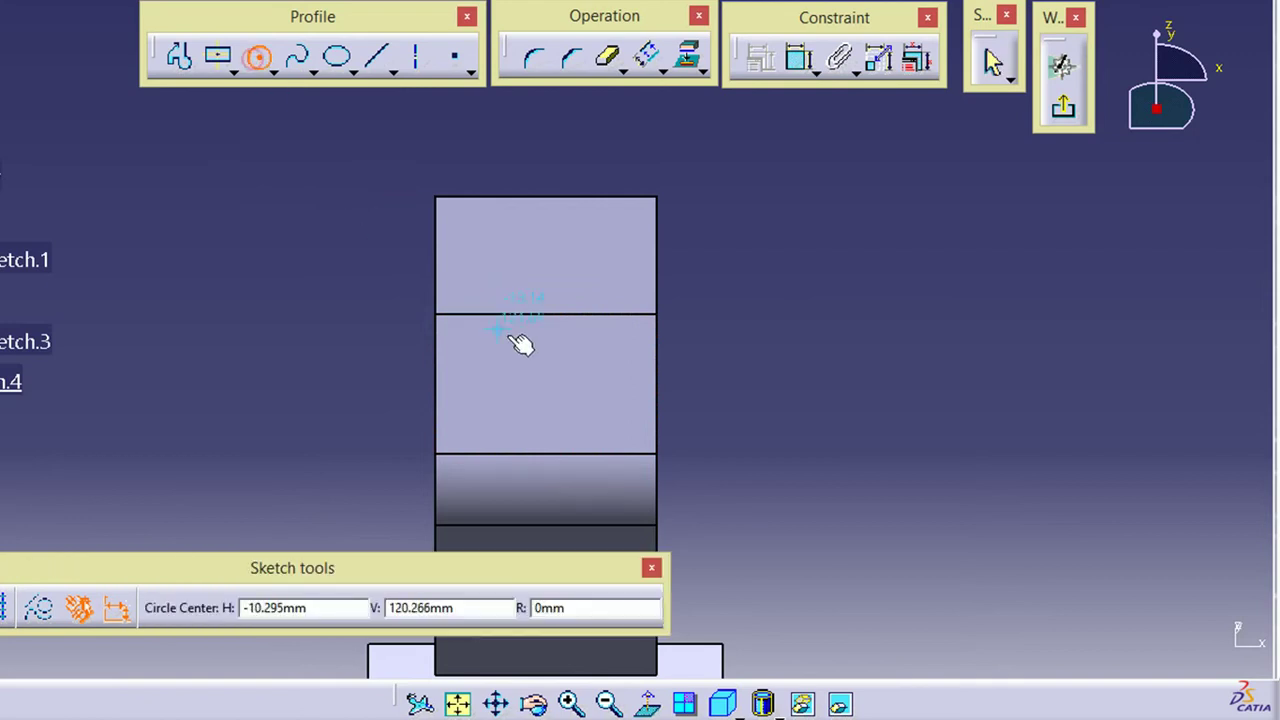
pyautogui.click(545, 355)
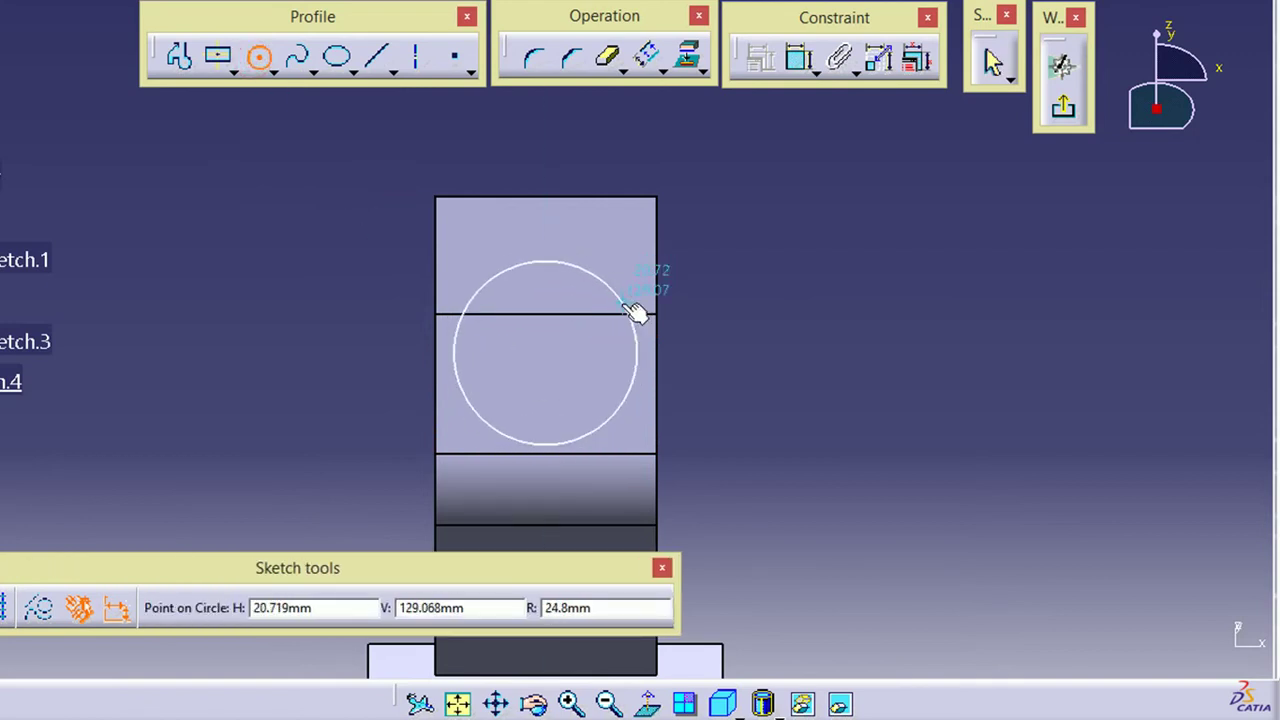
pyautogui.click(634, 309)
# Dimension the circle's diameter and set it to 52 mm
pyautogui.click(800, 57)
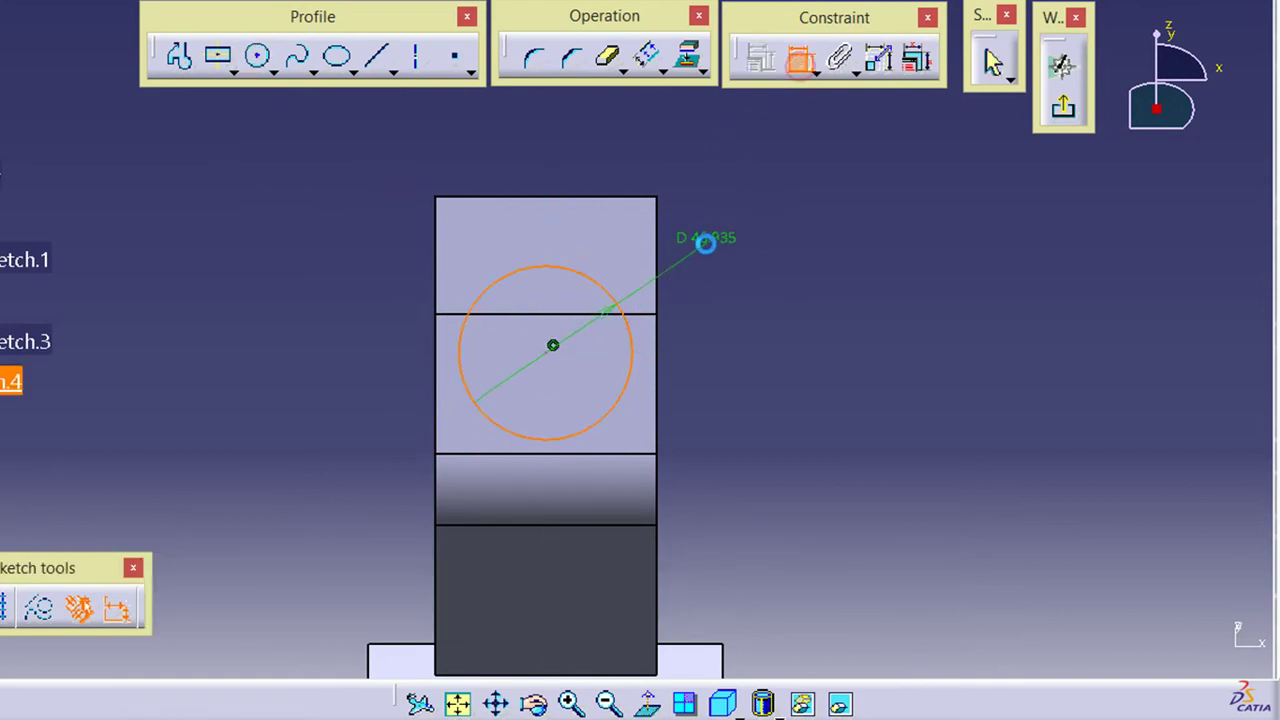
pyautogui.click(706, 240)
pyautogui.doubleClick(726, 236)
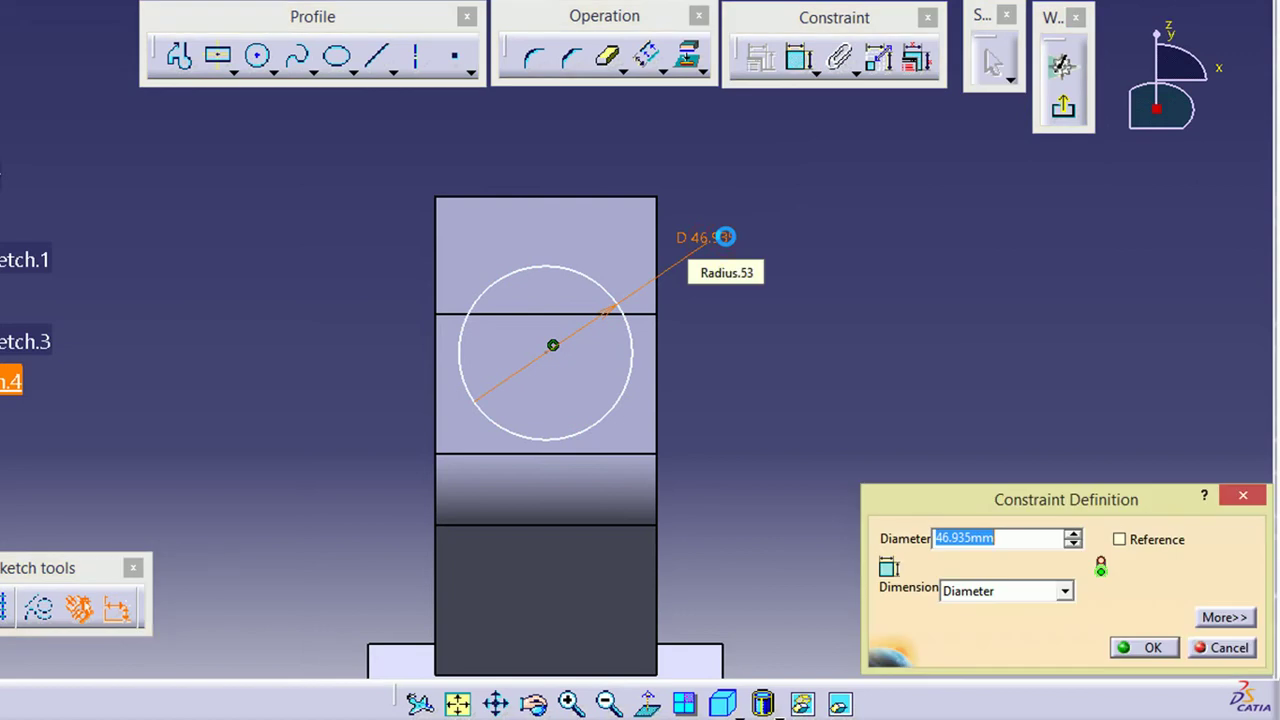
pyautogui.write('52')
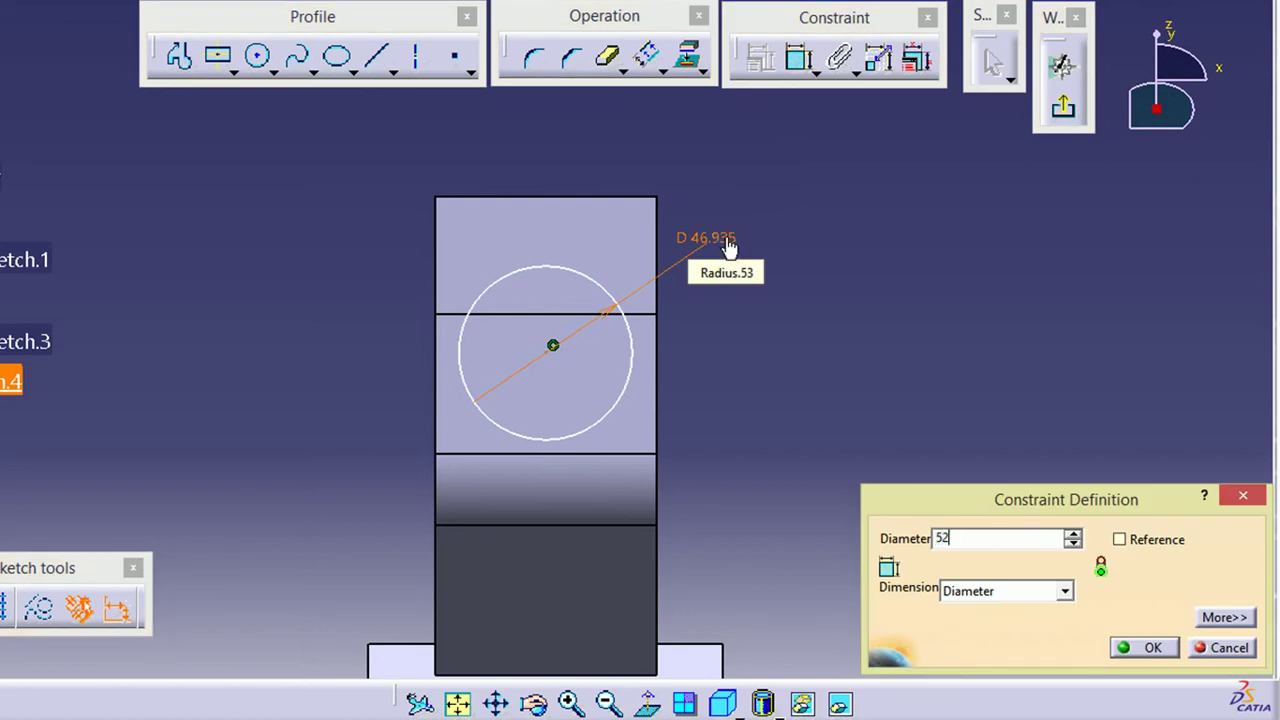
pyautogui.press('Return')
pyautogui.click(745, 386)
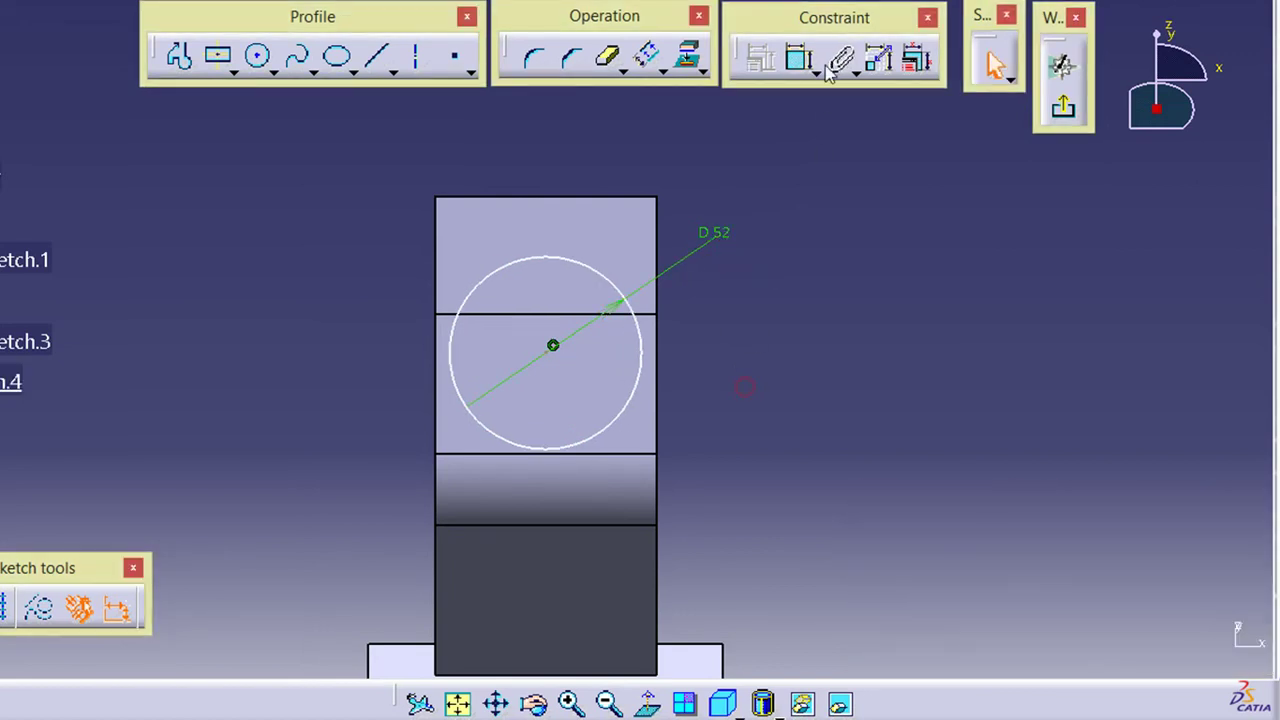
# Dimension the circle centre's distance from the plate's upper edge, set it to 32 mm, and exit the sketch
pyautogui.click(800, 60)
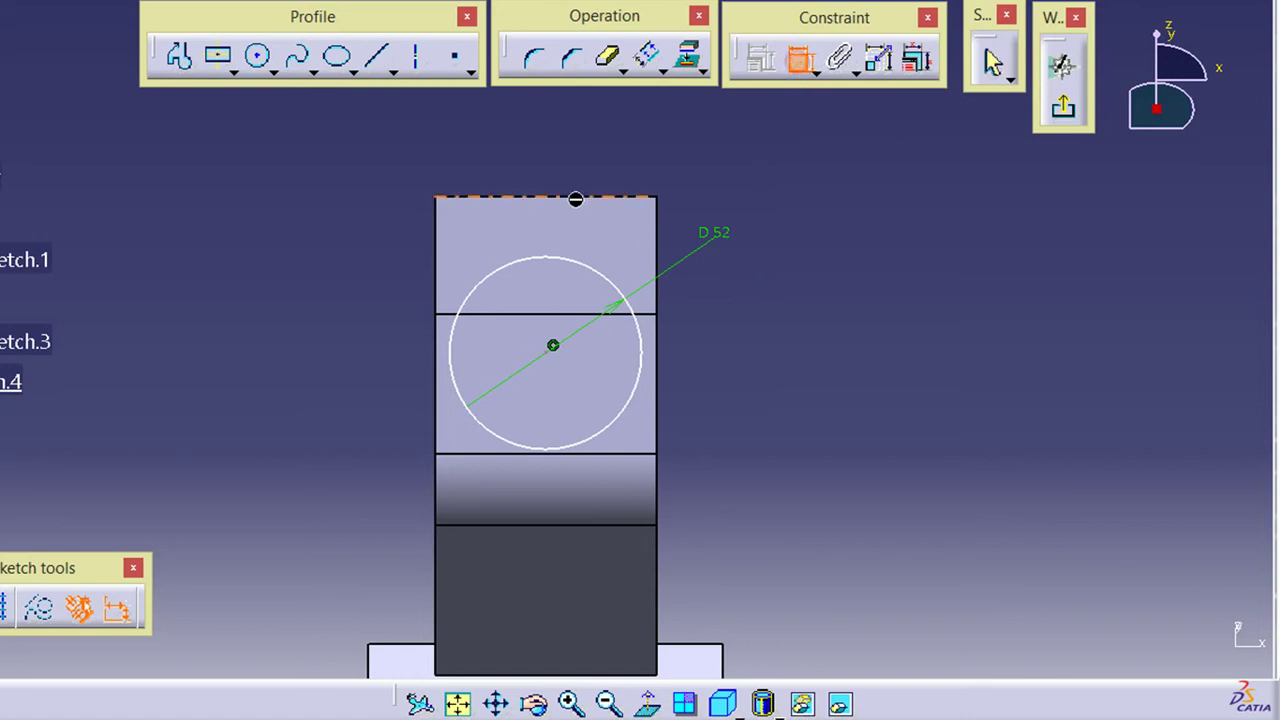
pyautogui.click(553, 348)
pyautogui.click(735, 281)
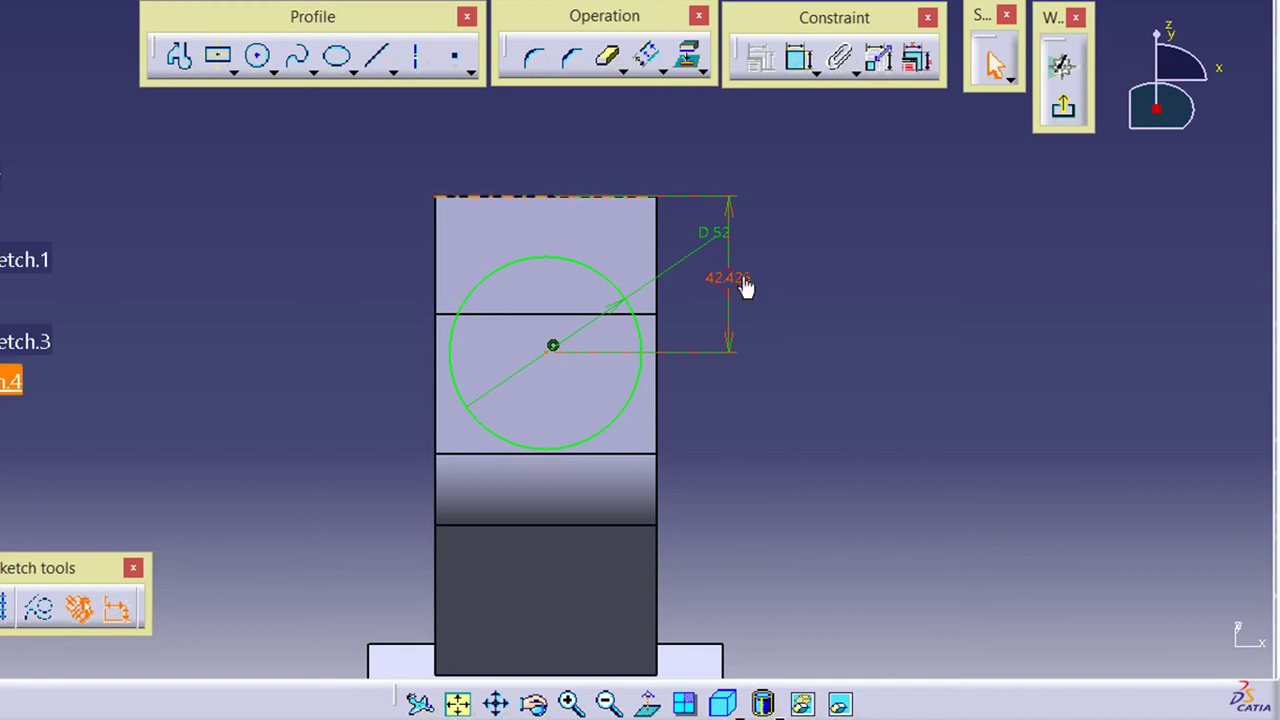
pyautogui.doubleClick(748, 283)
pyautogui.write('3')
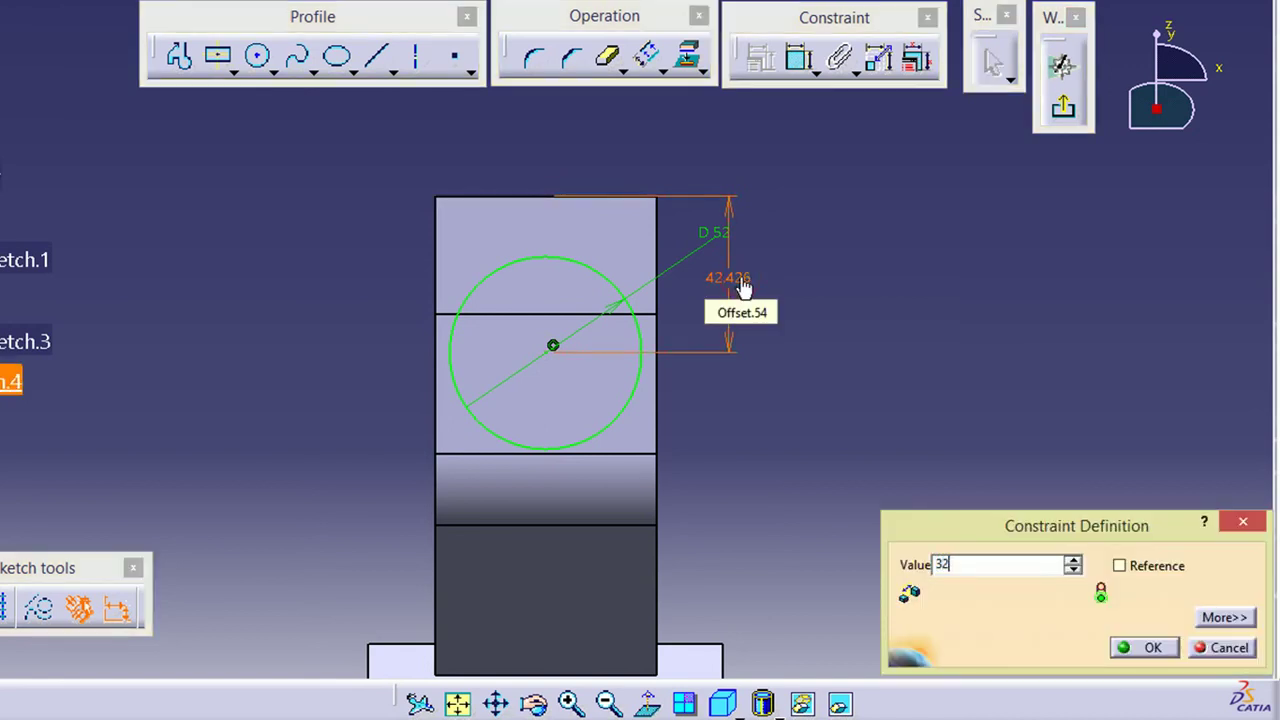
pyautogui.write('2')
pyautogui.press('Return')
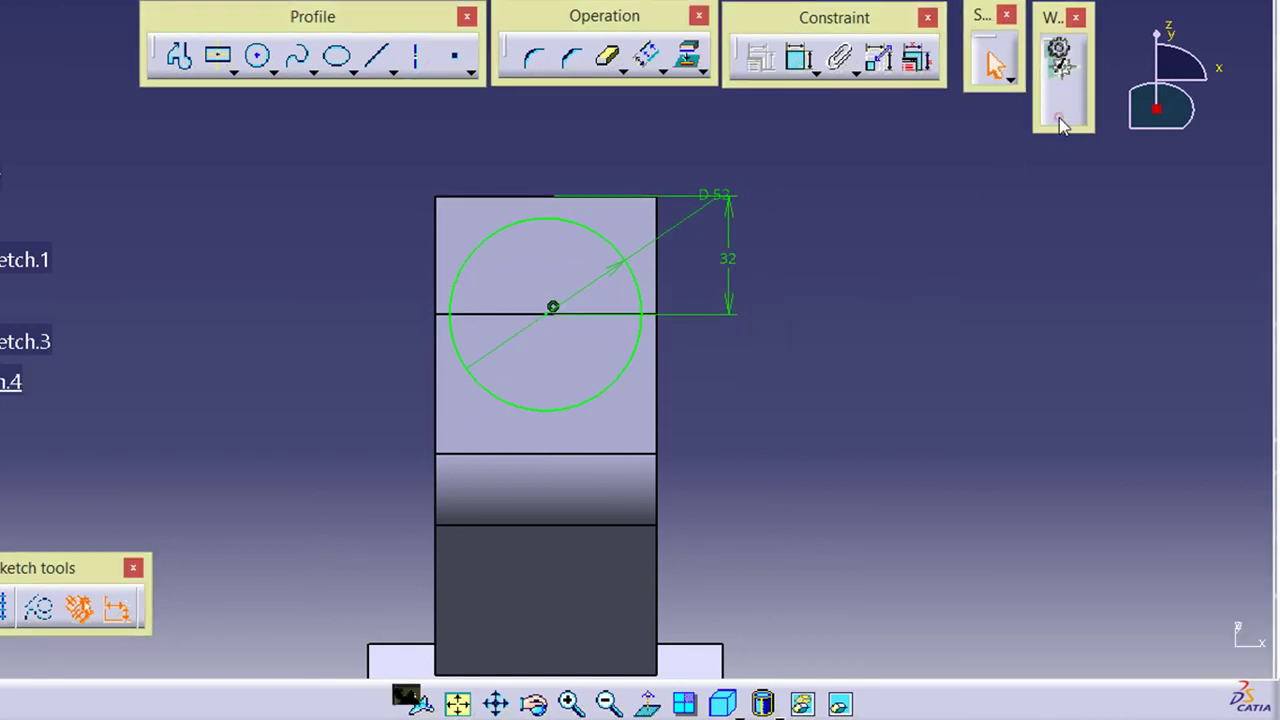
pyautogui.click(1064, 110)
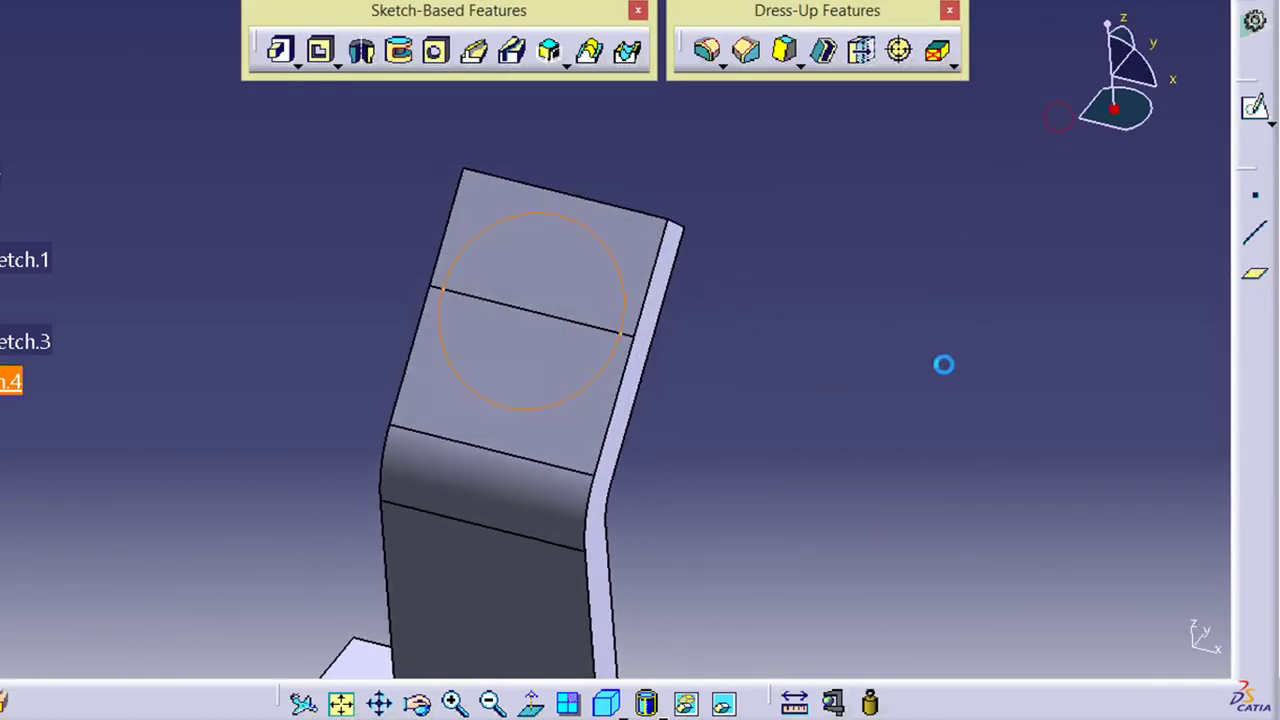
# Pad the 52 mm circle on the sloping face with a length of 32 mm
pyautogui.click(281, 52)
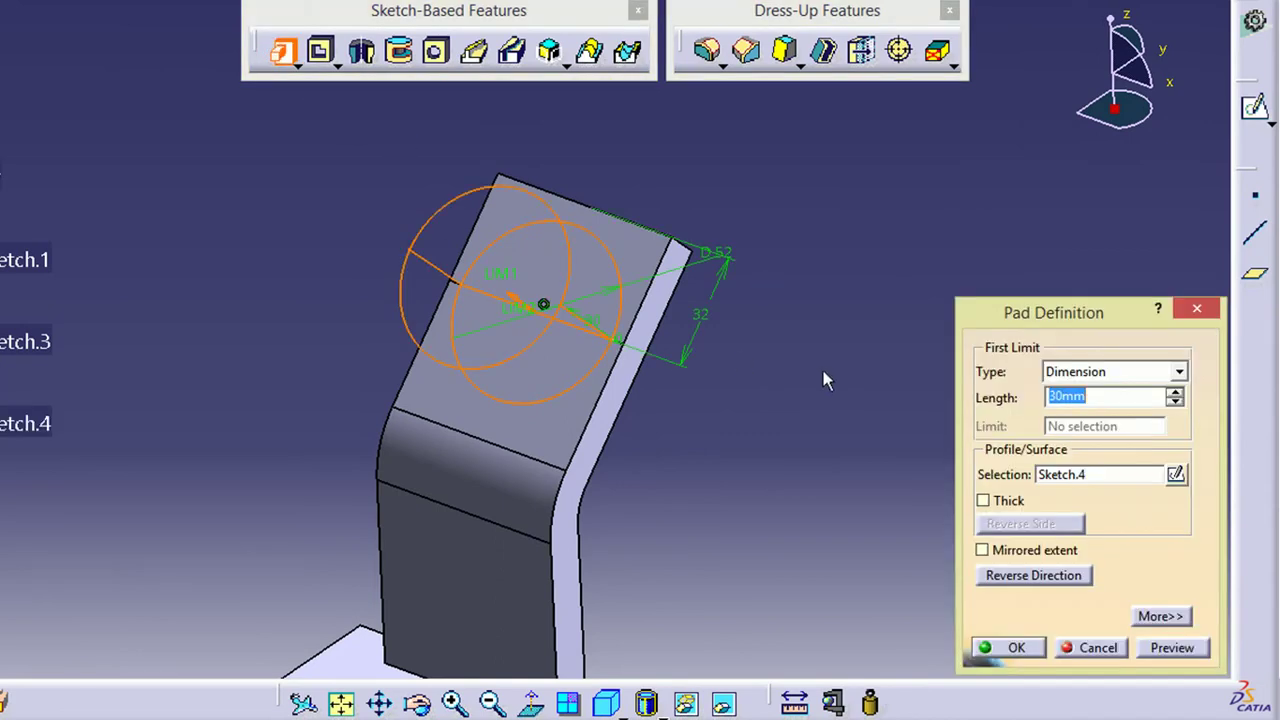
pyautogui.write('32')
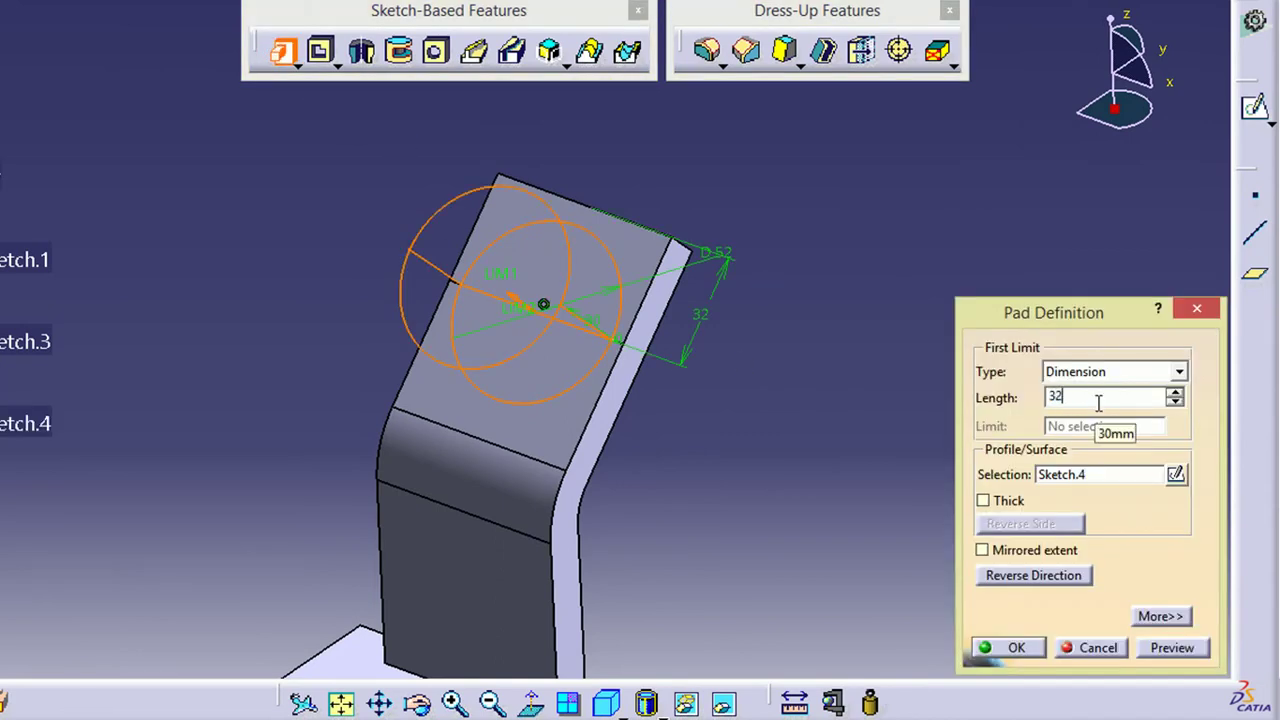
pyautogui.click(1160, 648)
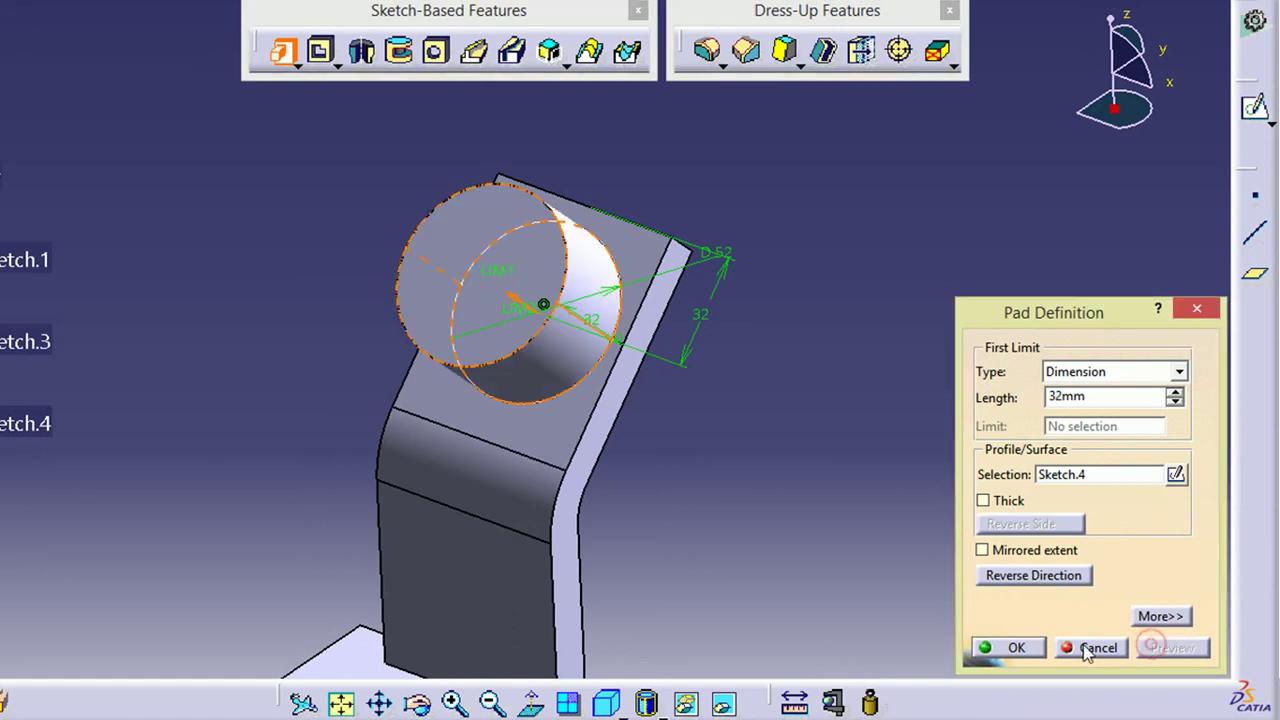
pyautogui.click(1008, 648)
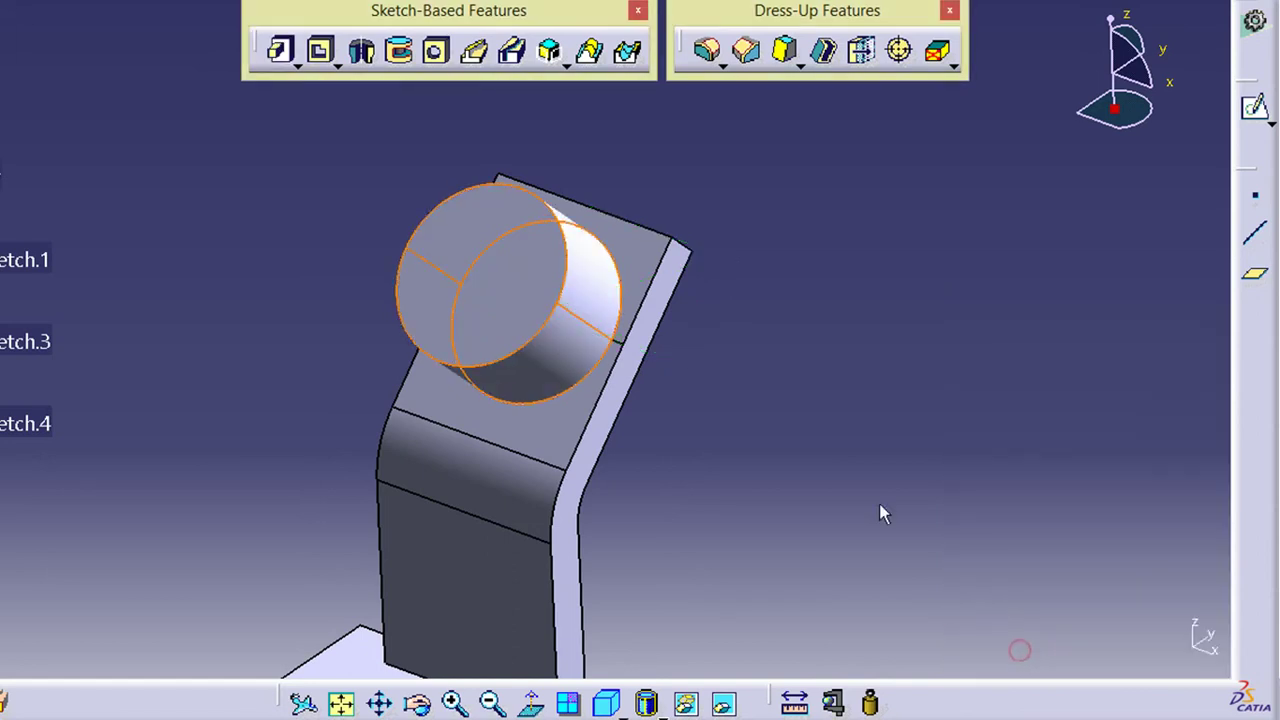
# Start a sketch on the cylindrical boss's end face and draw a circle about 40 mm in diameter near its centre
pyautogui.click(1255, 107)
pyautogui.click(509, 285)
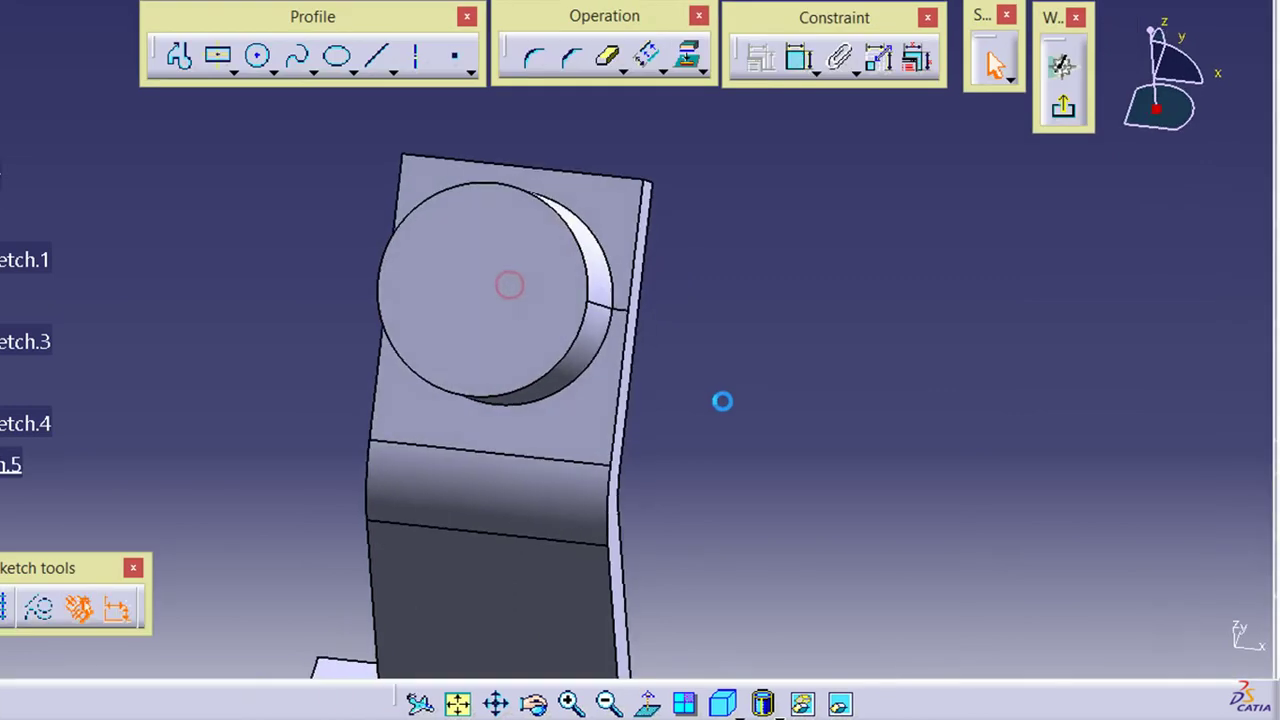
pyautogui.click(258, 57)
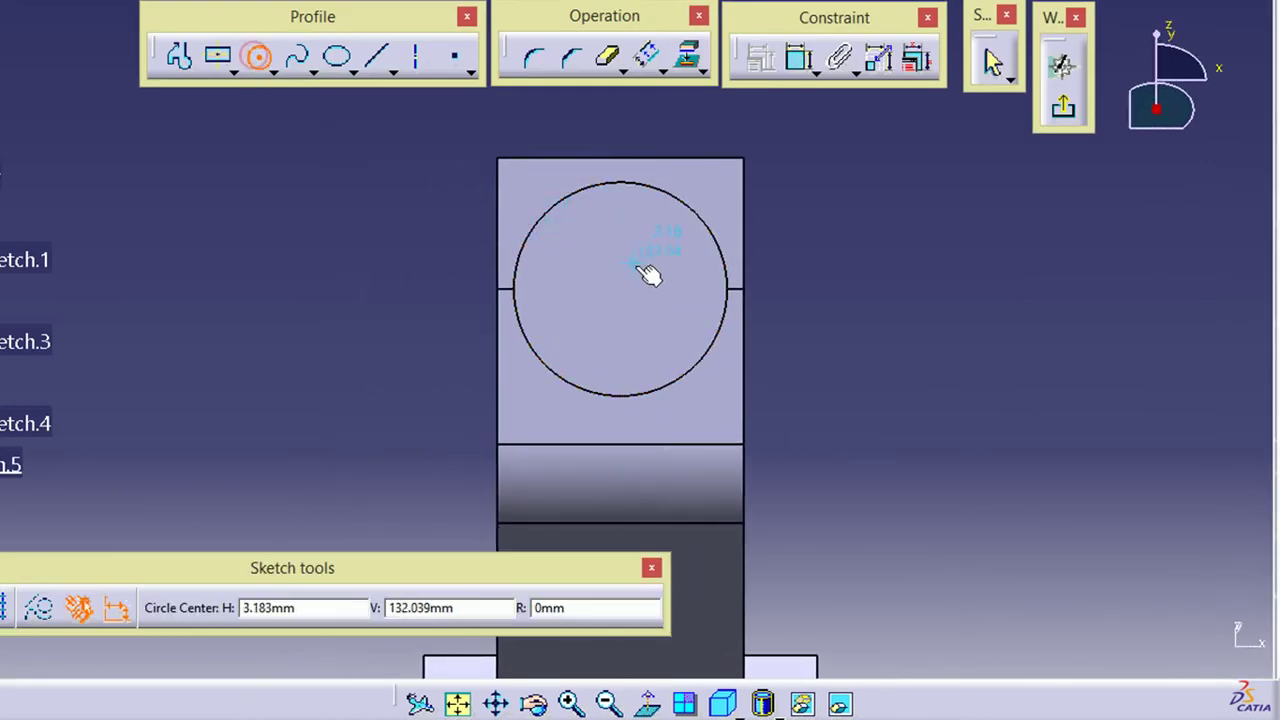
pyautogui.click(620, 295)
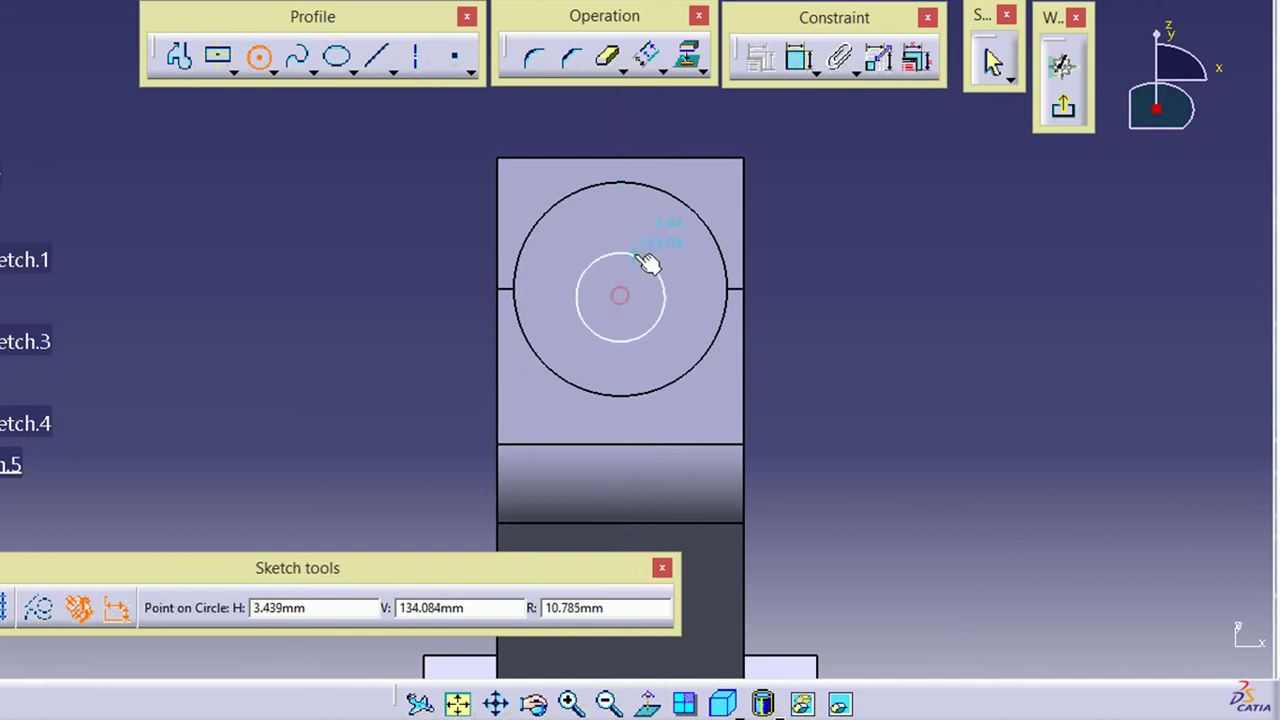
pyautogui.click(650, 218)
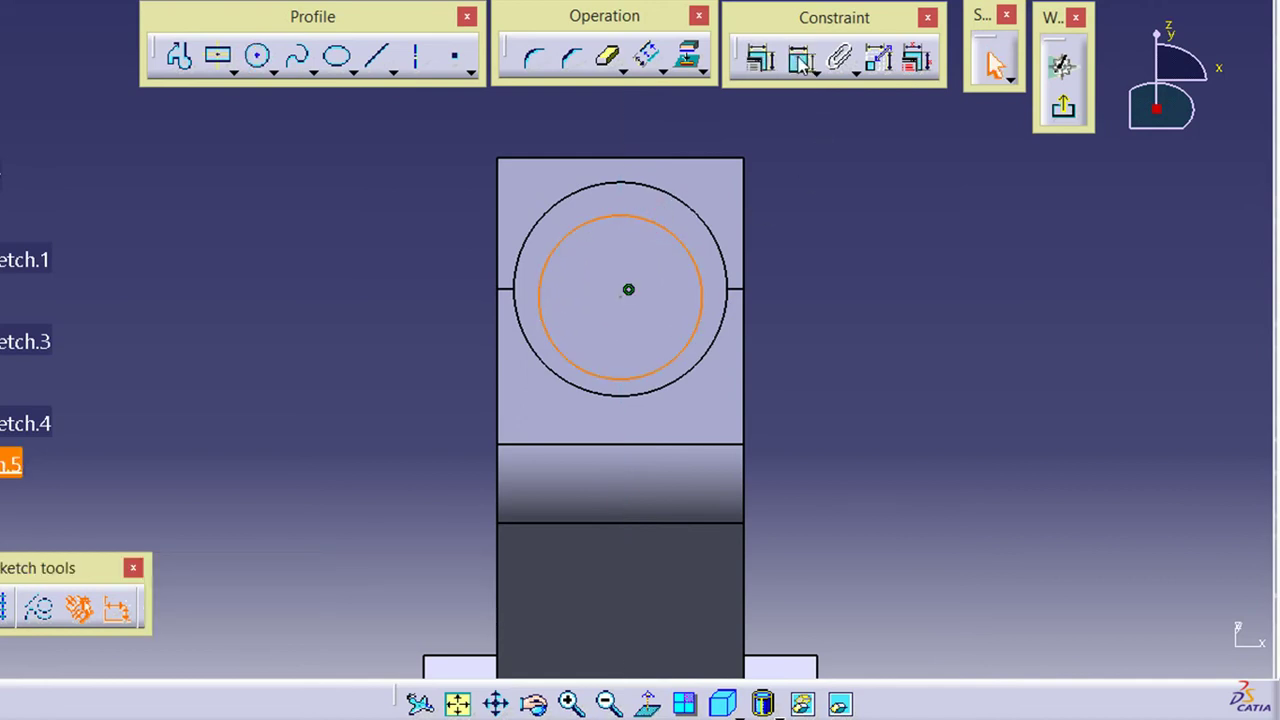
# Dimension the inner circle's diameter and set it to 32 mm
pyautogui.click(760, 57)
pyautogui.click(792, 204)
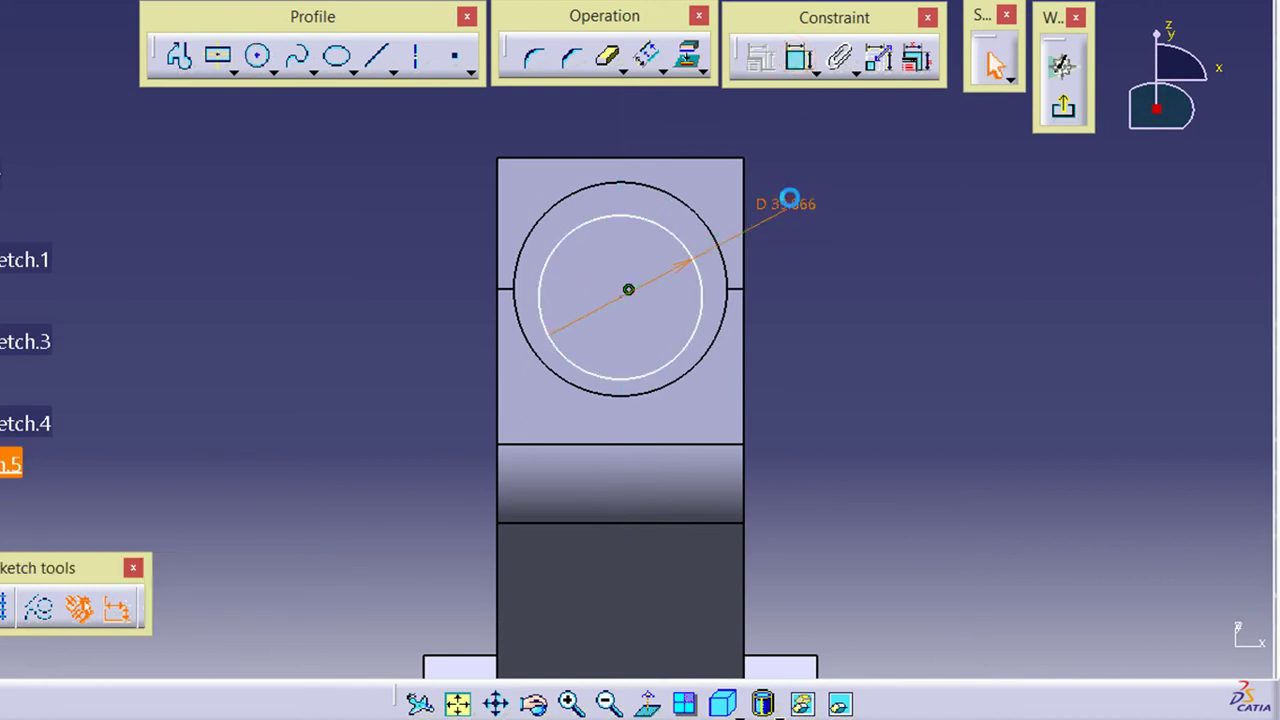
pyautogui.doubleClick(790, 204)
pyautogui.write('32')
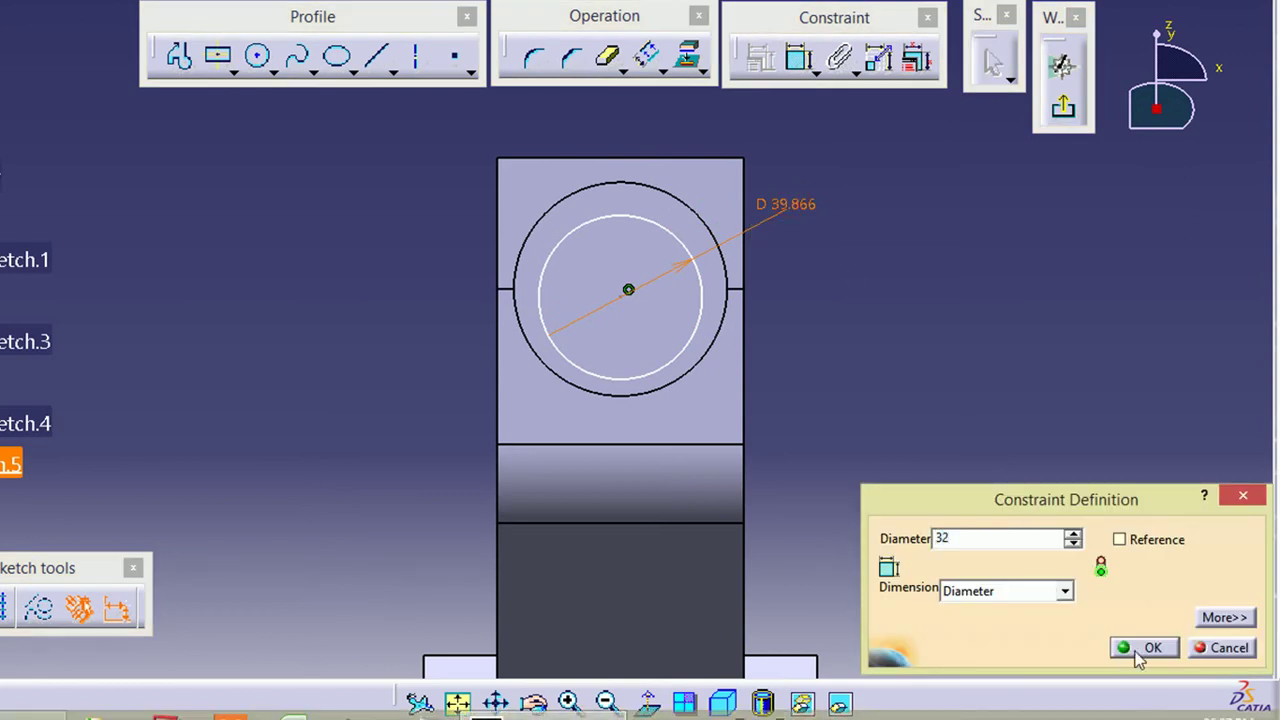
pyautogui.press('Return')
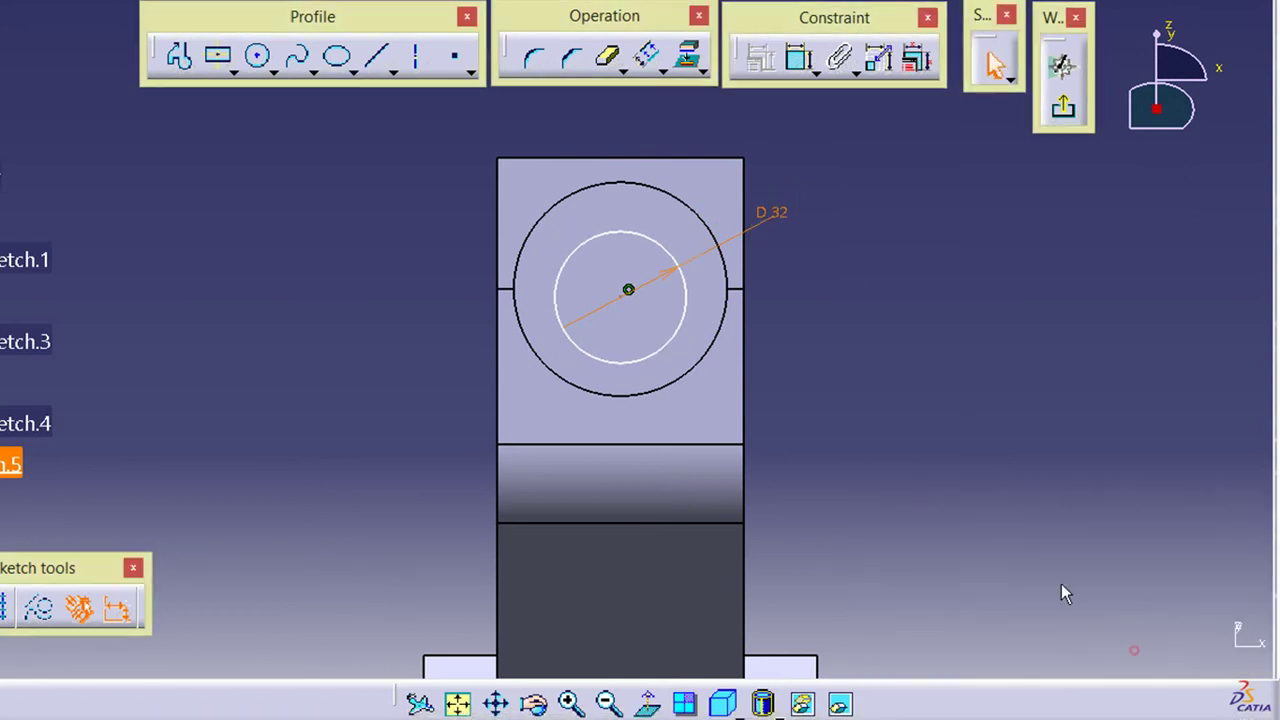
pyautogui.click(891, 392)
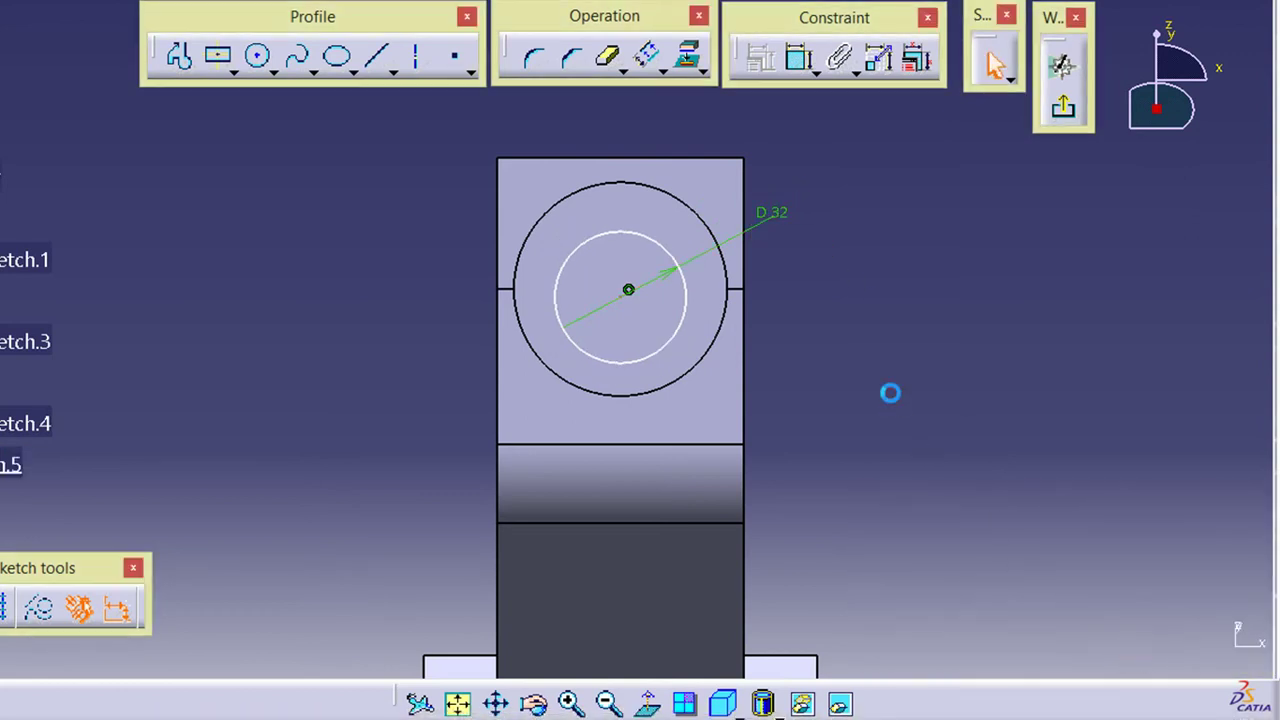
# Constrain the inner circle to be concentric with the boss's outer edge and exit the sketch
pyautogui.click(672, 203)
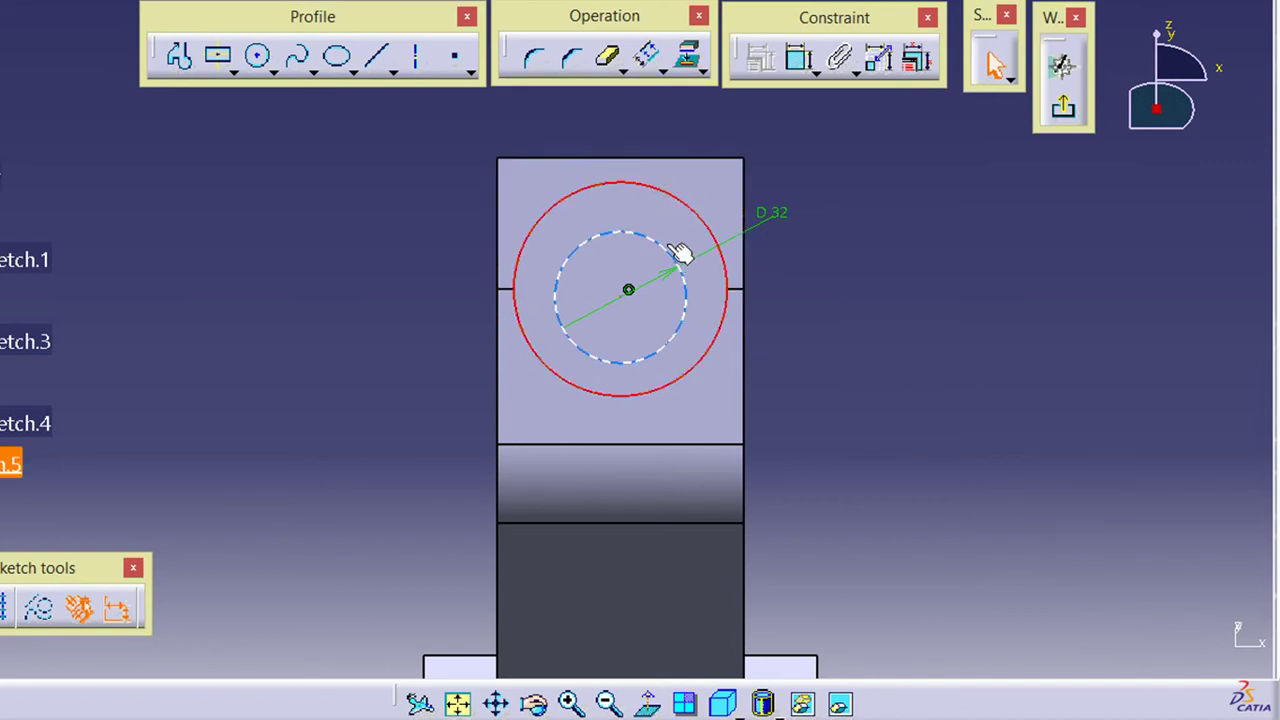
pyautogui.keyDown('ctrl'); pyautogui.click(677, 255); pyautogui.keyUp('ctrl')
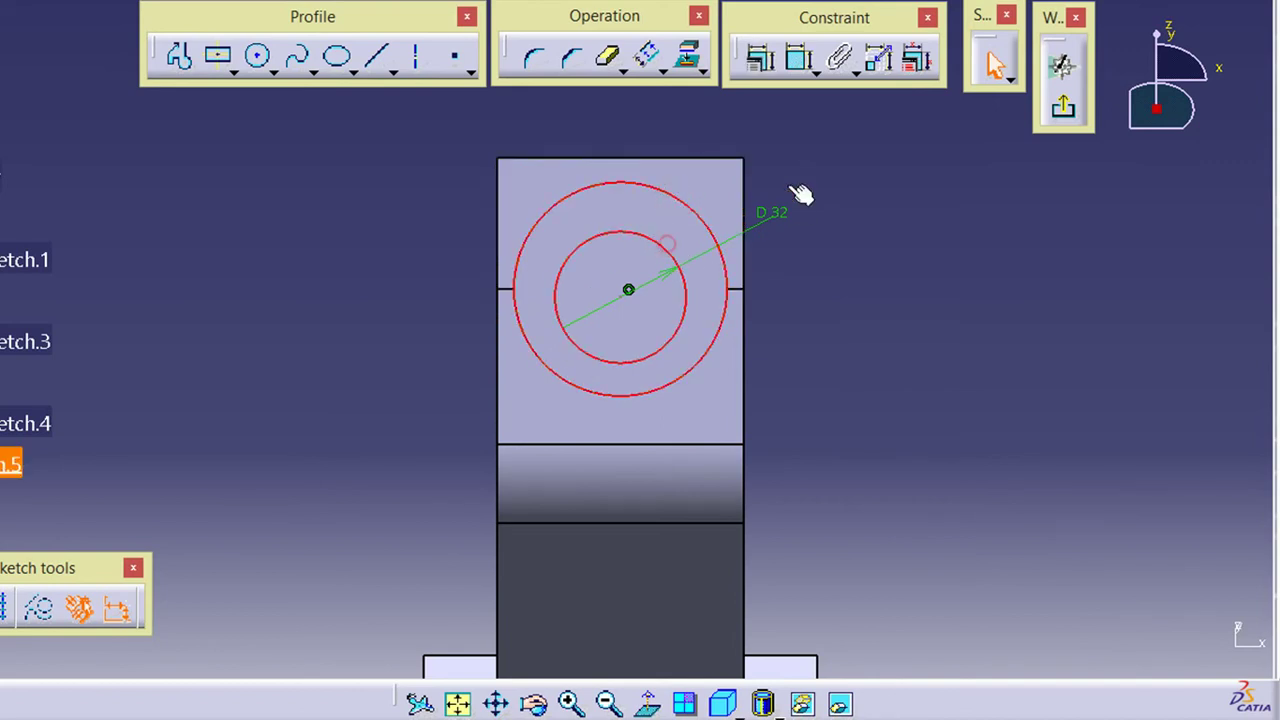
pyautogui.click(761, 60)
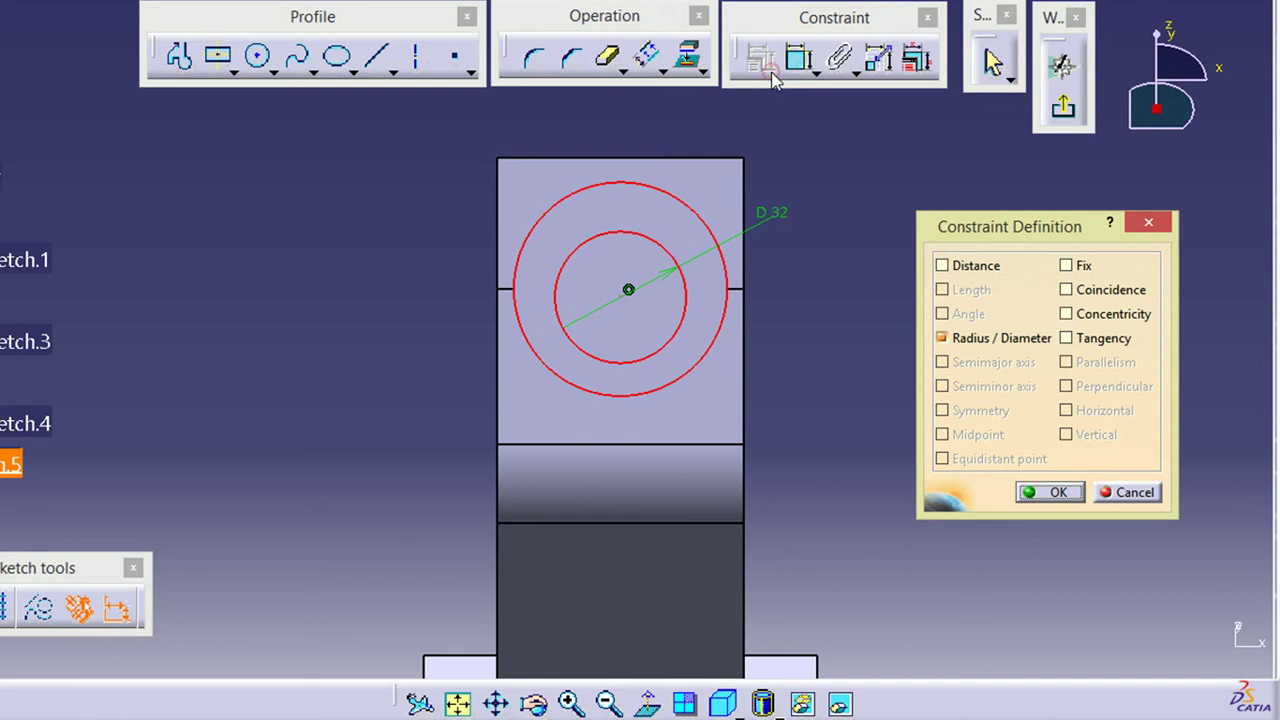
pyautogui.click(1114, 314)
pyautogui.click(1066, 490)
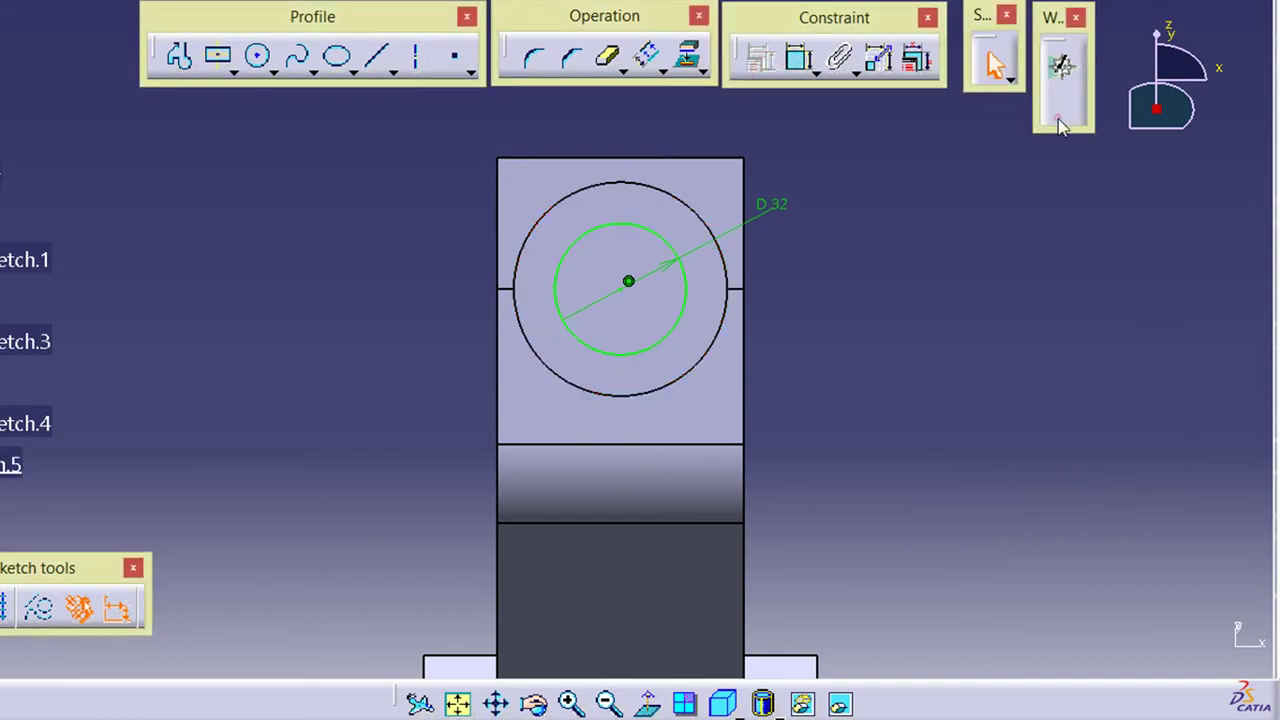
pyautogui.click(1062, 70)
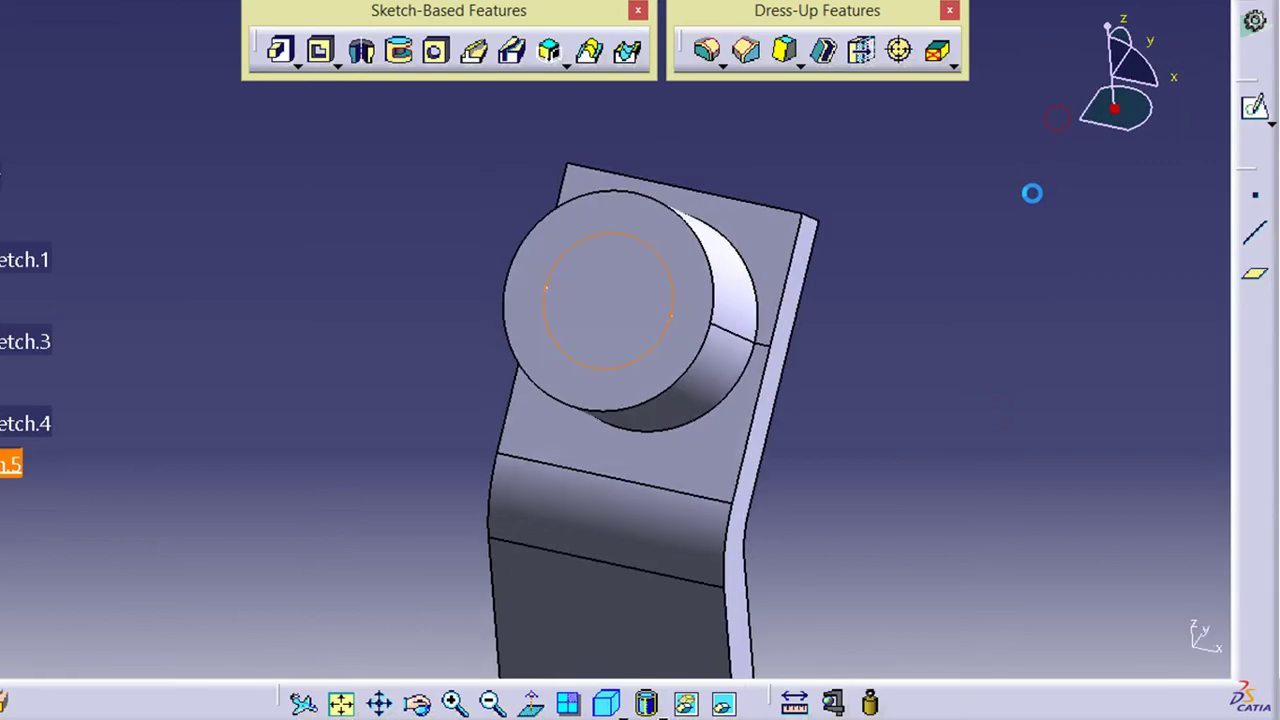
# Cut the 32 mm circle through the boss as a pocket of type Up to next
pyautogui.click(321, 53)
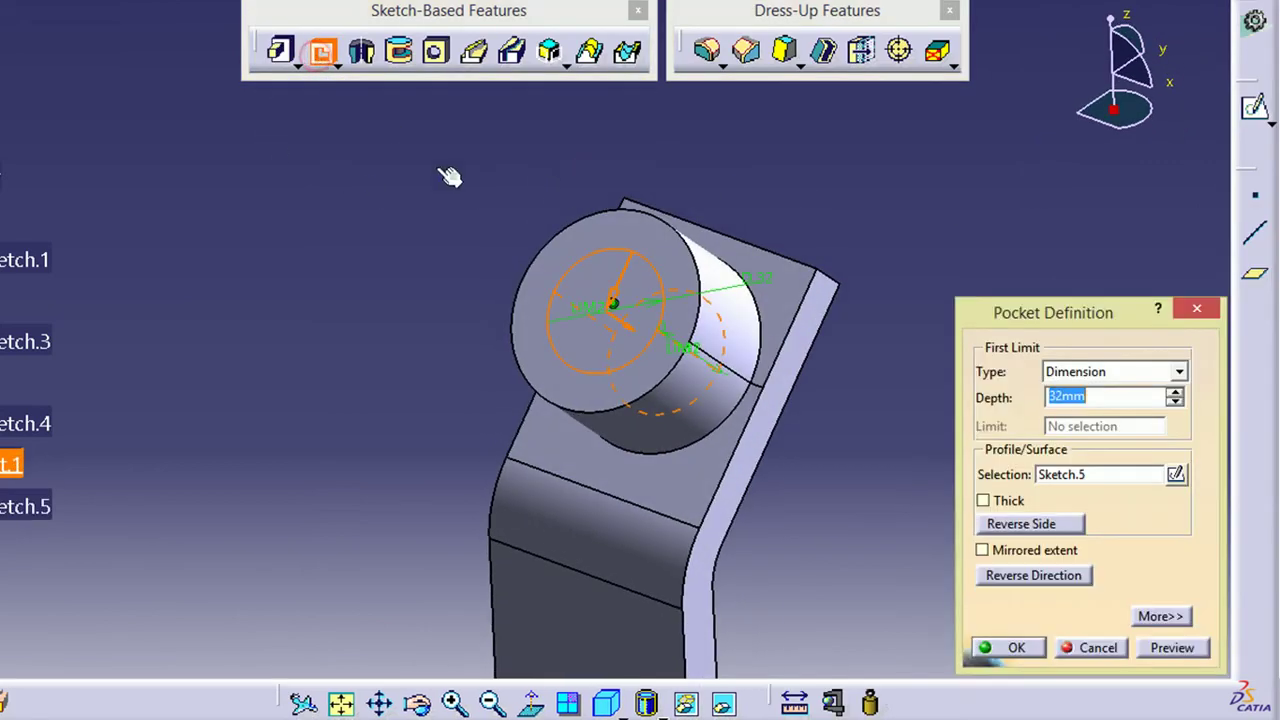
pyautogui.click(1072, 372)
pyautogui.click(1089, 409)
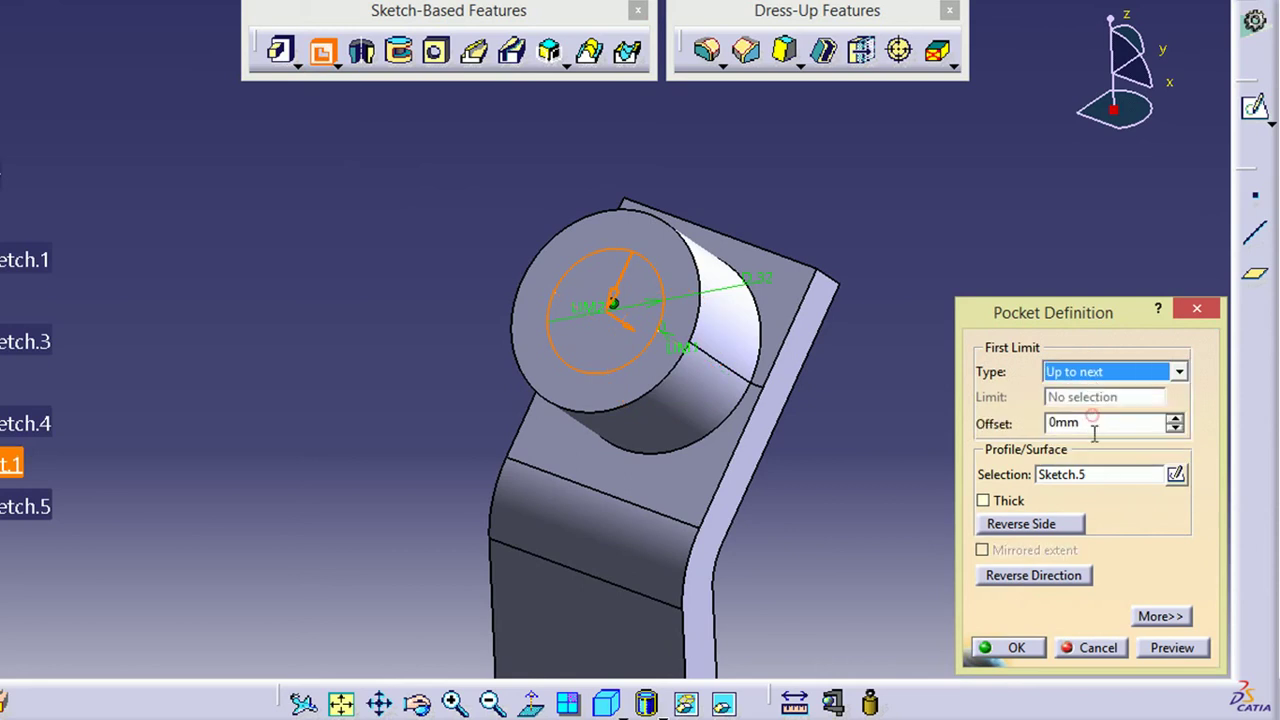
pyautogui.click(1168, 648)
pyautogui.click(1008, 647)
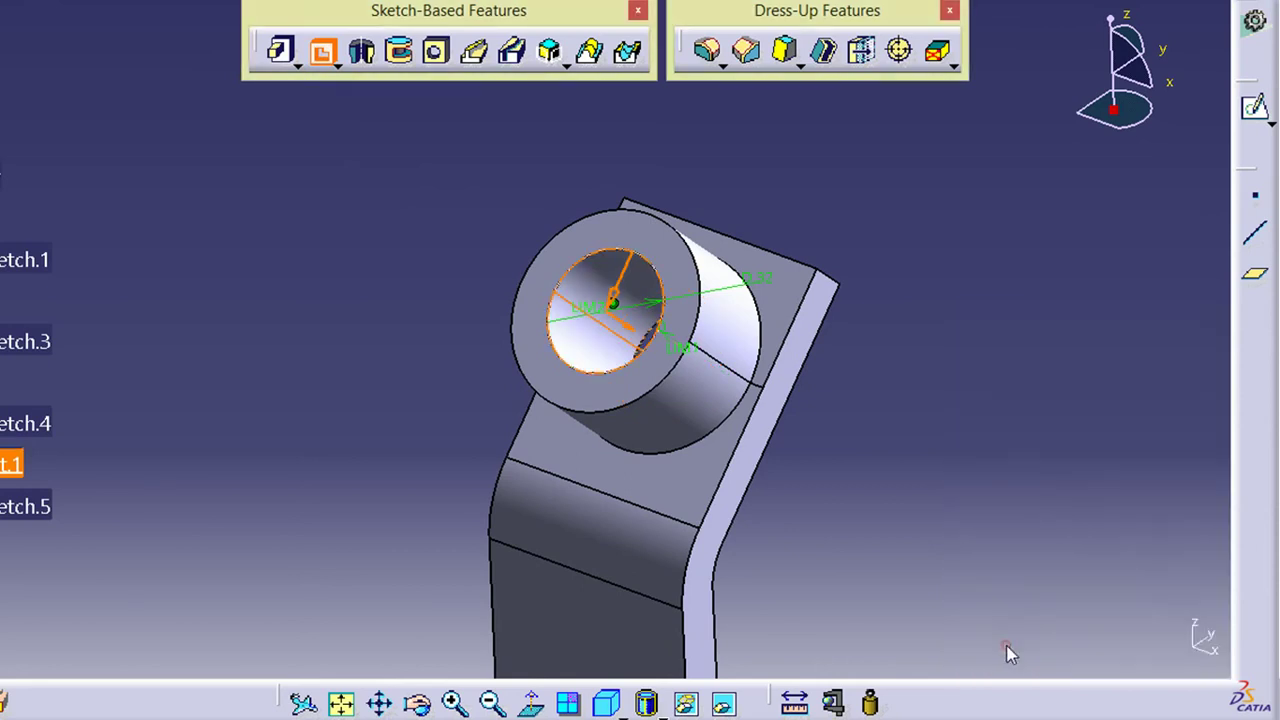
# Start a sketch on the yz plane, which shows the part from the side
pyautogui.moveTo(543, 457); pyautogui.dragTo(695, 481, button='middle')
pyautogui.moveTo(793, 460); pyautogui.dragTo(601, 478, button='middle')
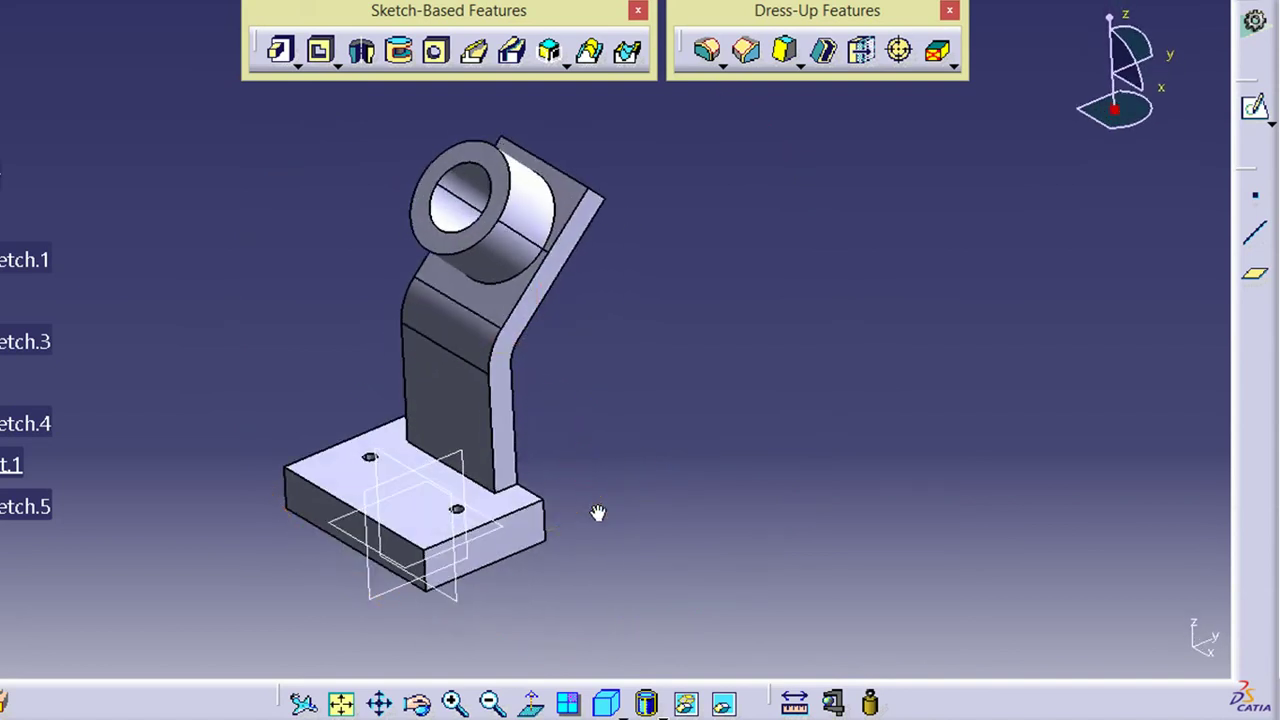
pyautogui.click(446, 466)
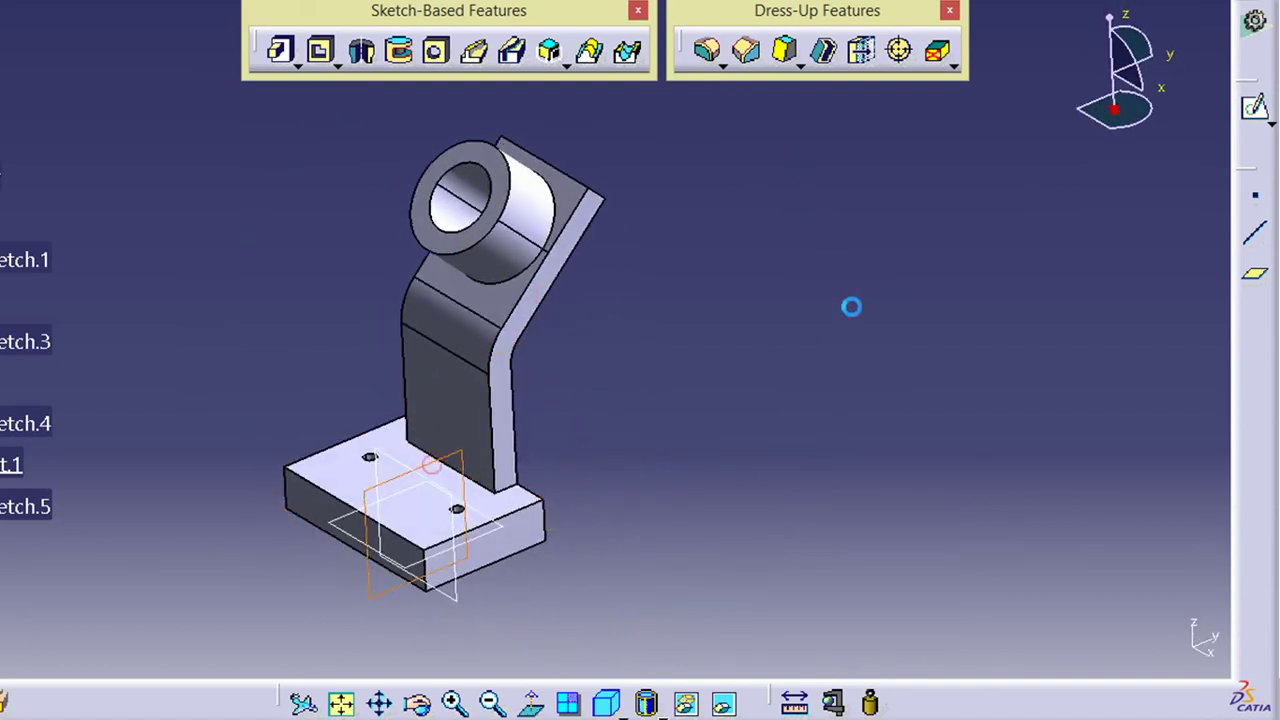
pyautogui.click(1256, 113)
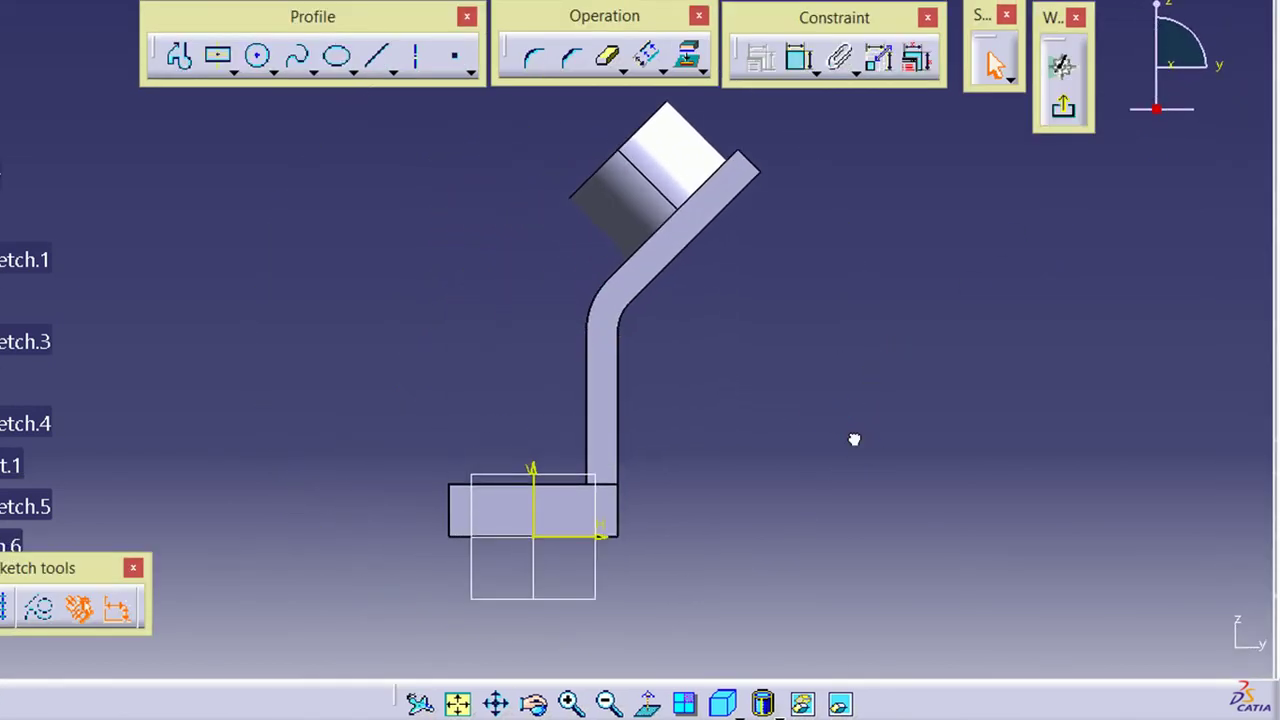
# Offset the plate's sloping front edge towards the boss, with the offset value set to -26 mm
pyautogui.click(650, 58)
pyautogui.click(606, 228)
pyautogui.doubleClick(617, 218)
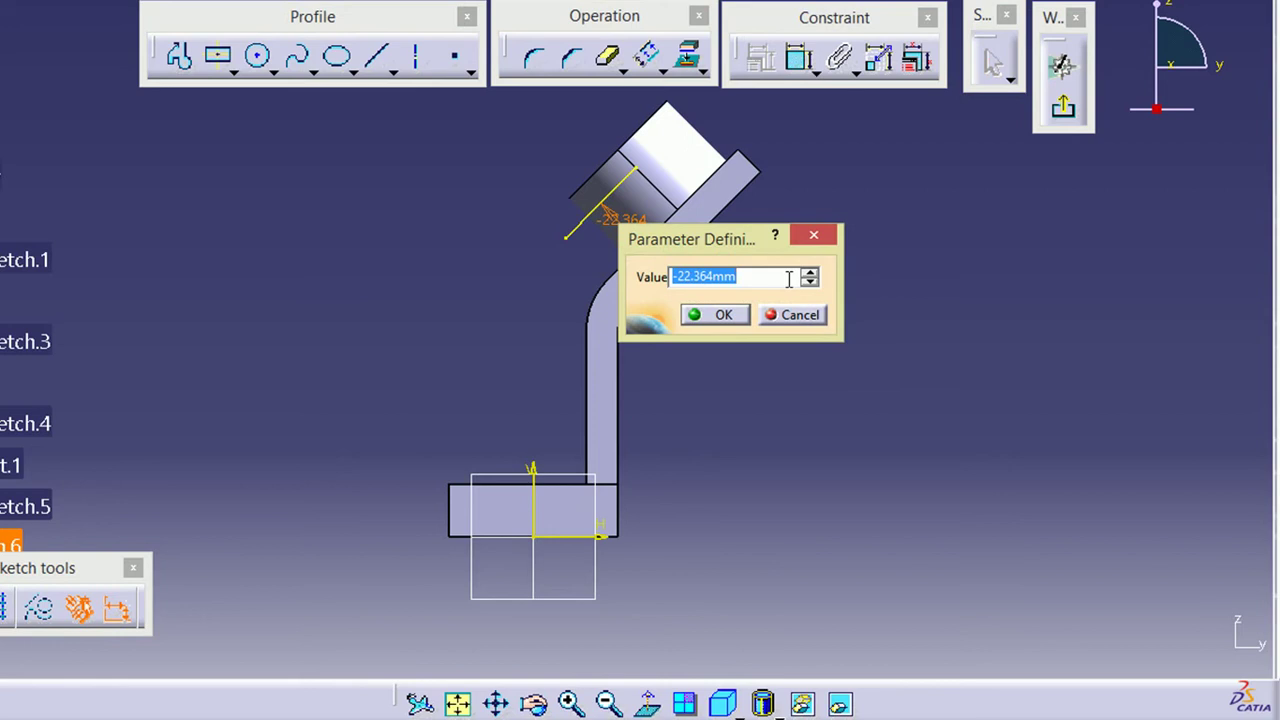
pyautogui.write('20')
pyautogui.click(714, 317)
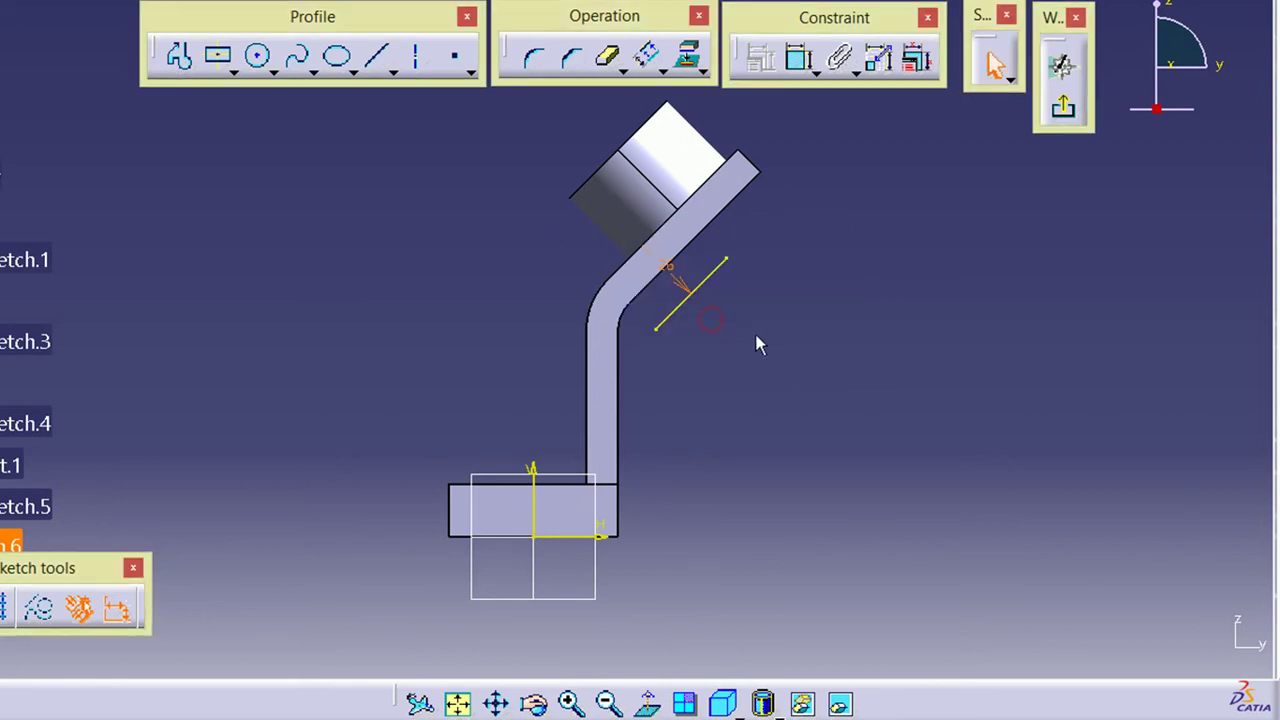
pyautogui.doubleClick(668, 267)
pyautogui.write('-26')
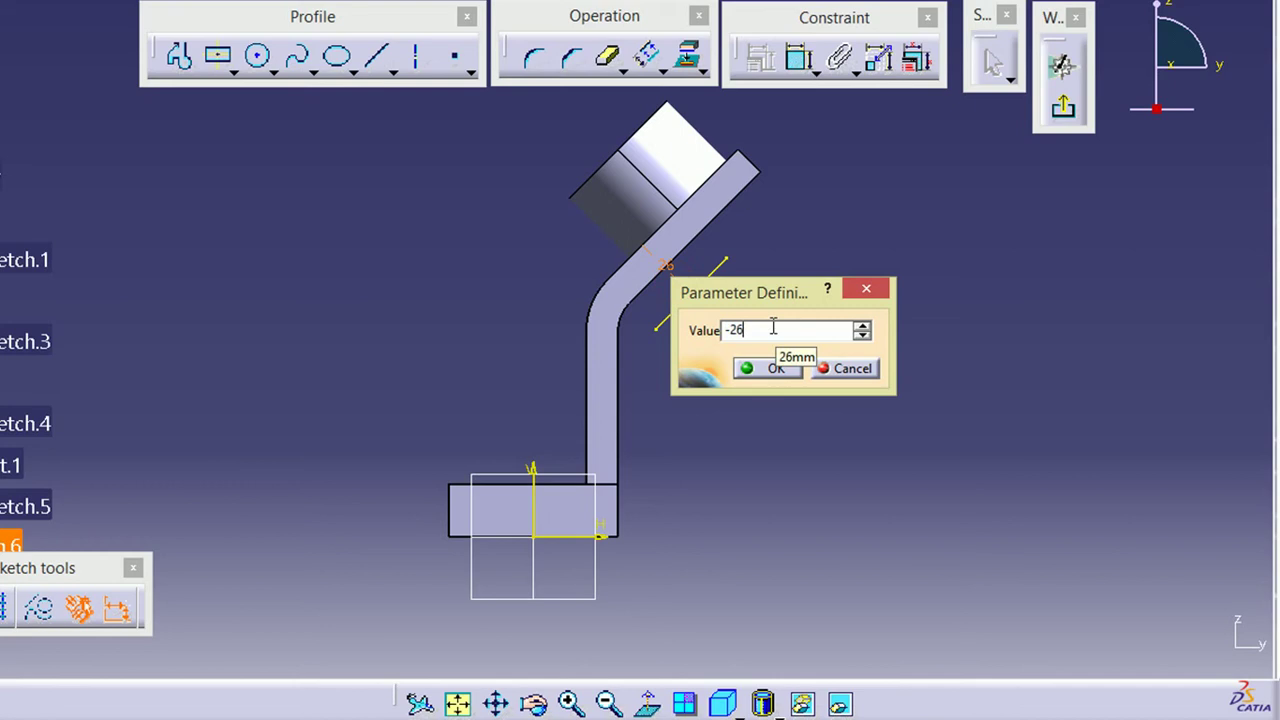
pyautogui.press('Return')
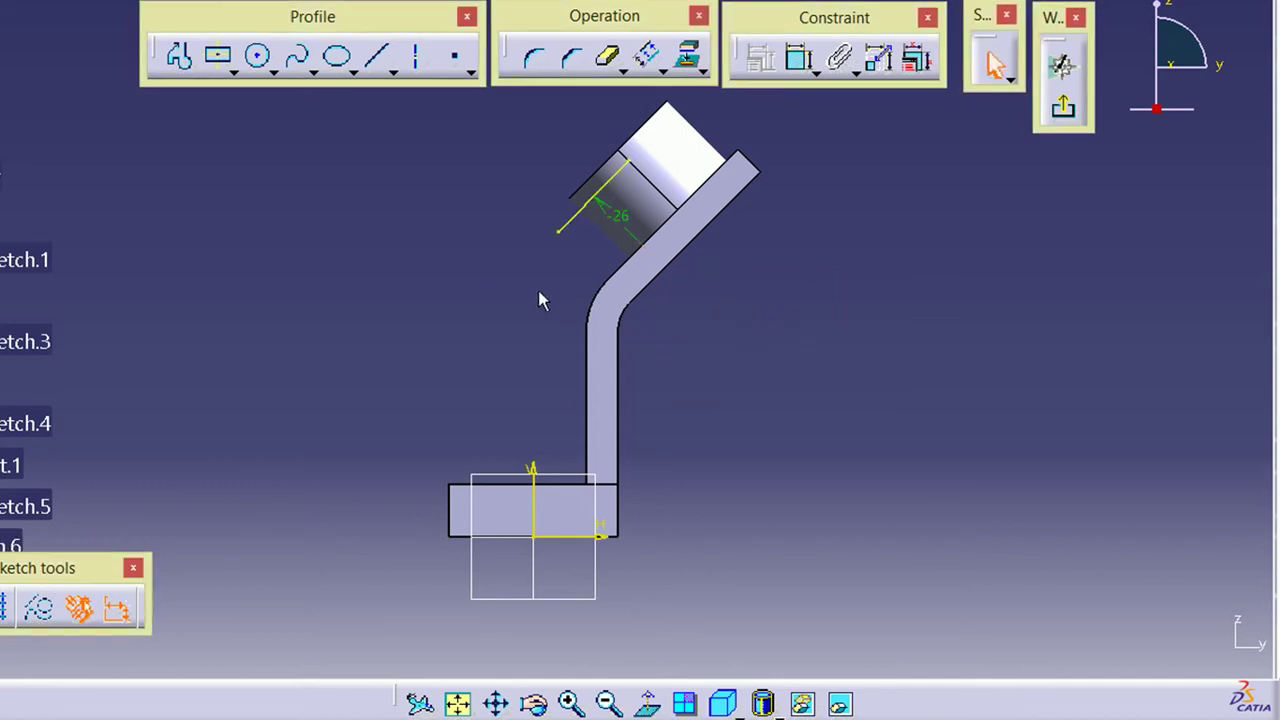
# Project the plate's outer bend arc into the sketch and turn it into a construction element
pyautogui.click(688, 62)
pyautogui.click(606, 297)
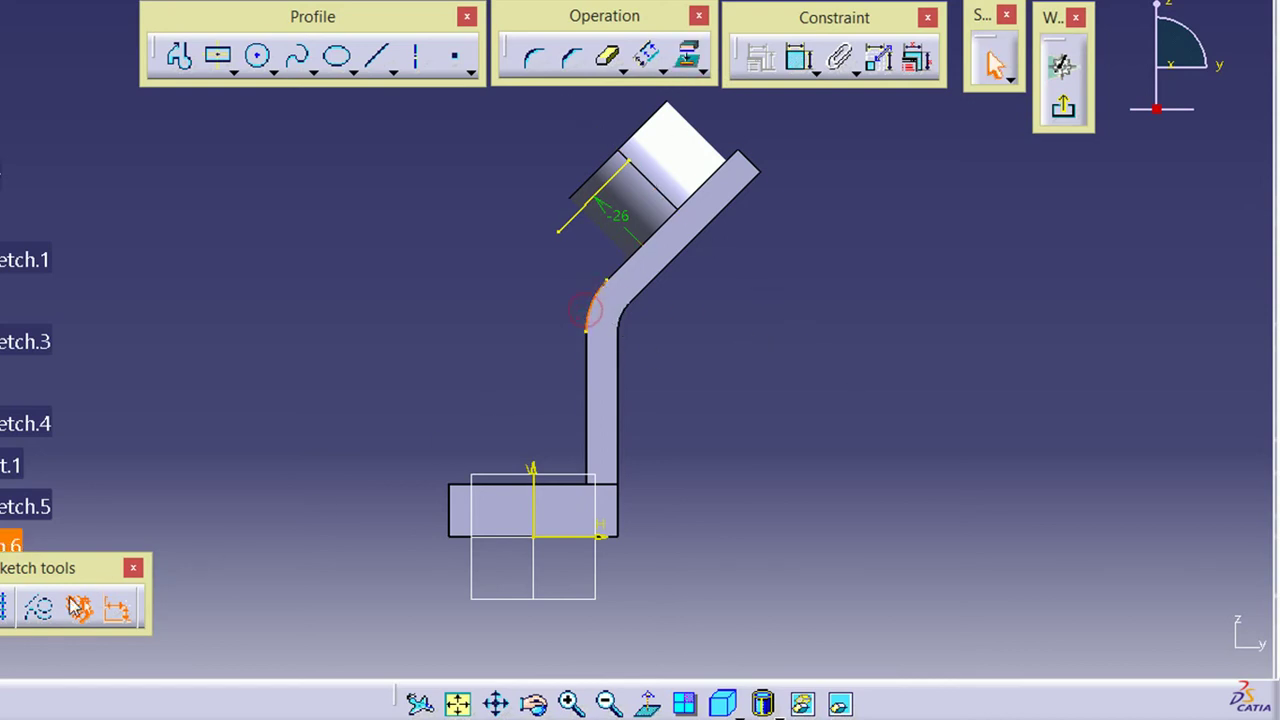
pyautogui.click(40, 608)
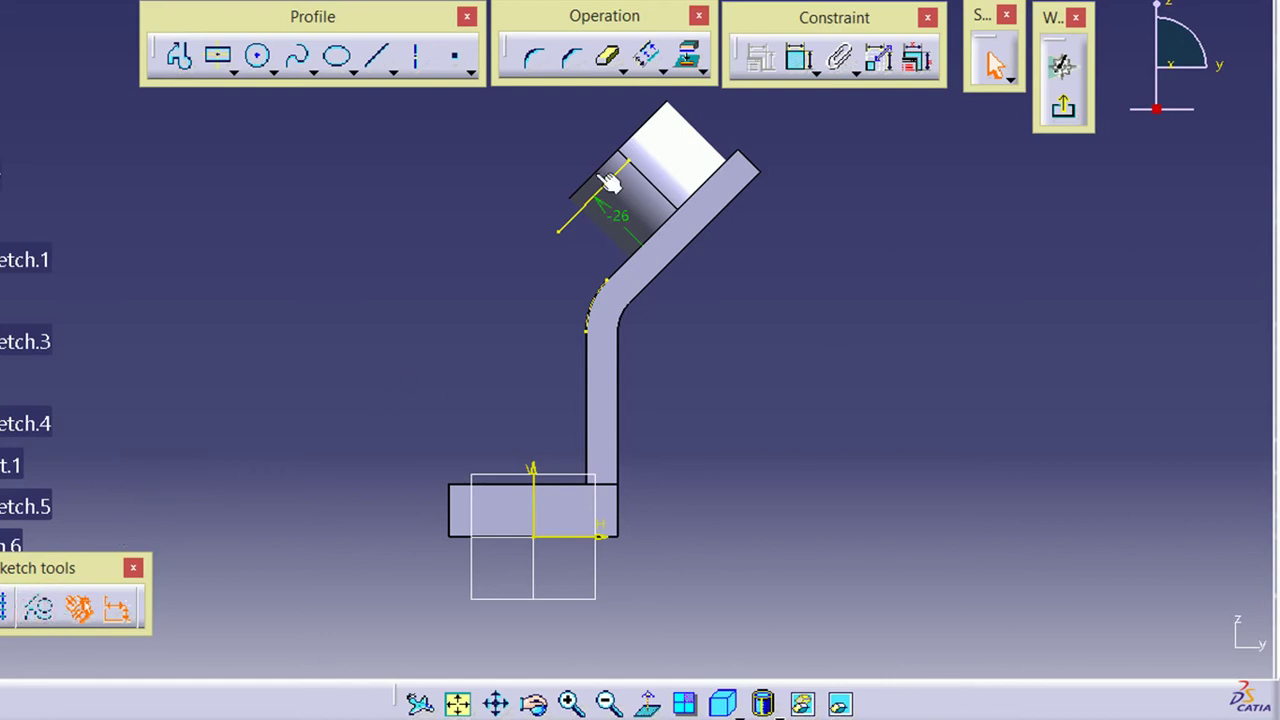
# Draw an arc of about 53 mm radius centred on the bend's centre, running down from the offset line's lower endpoint
pyautogui.click(273, 70)
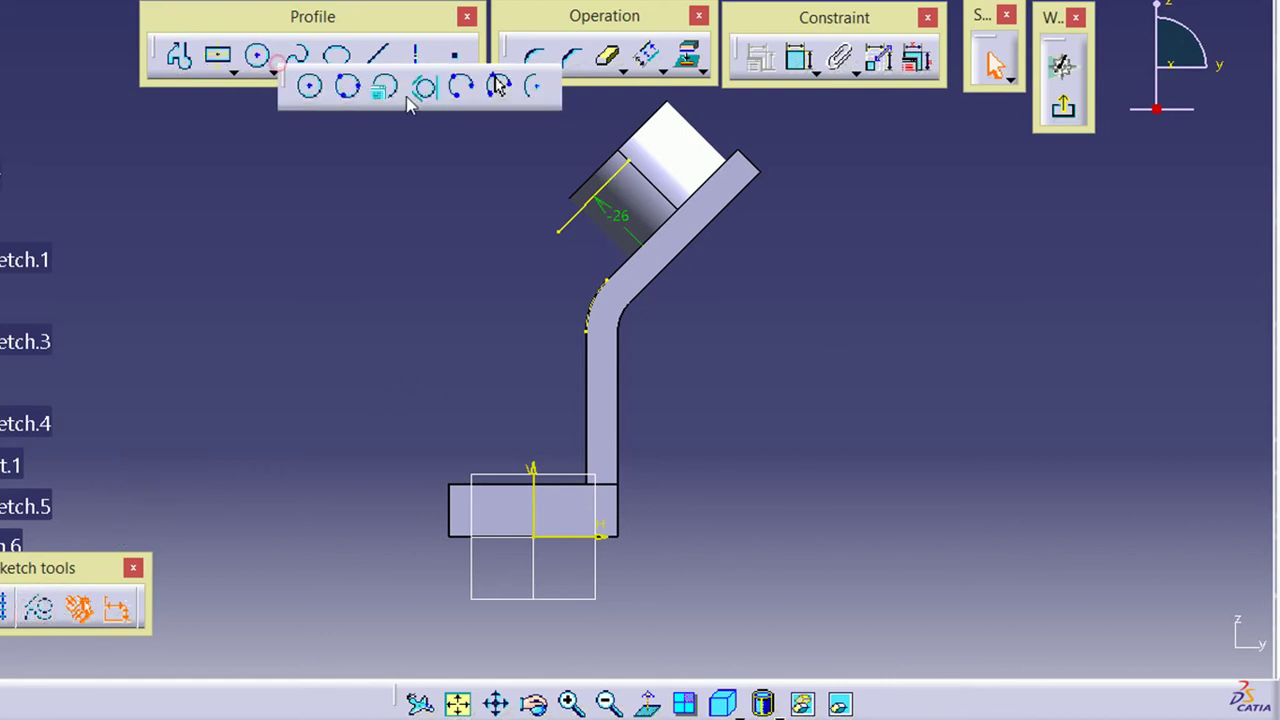
pyautogui.click(540, 90)
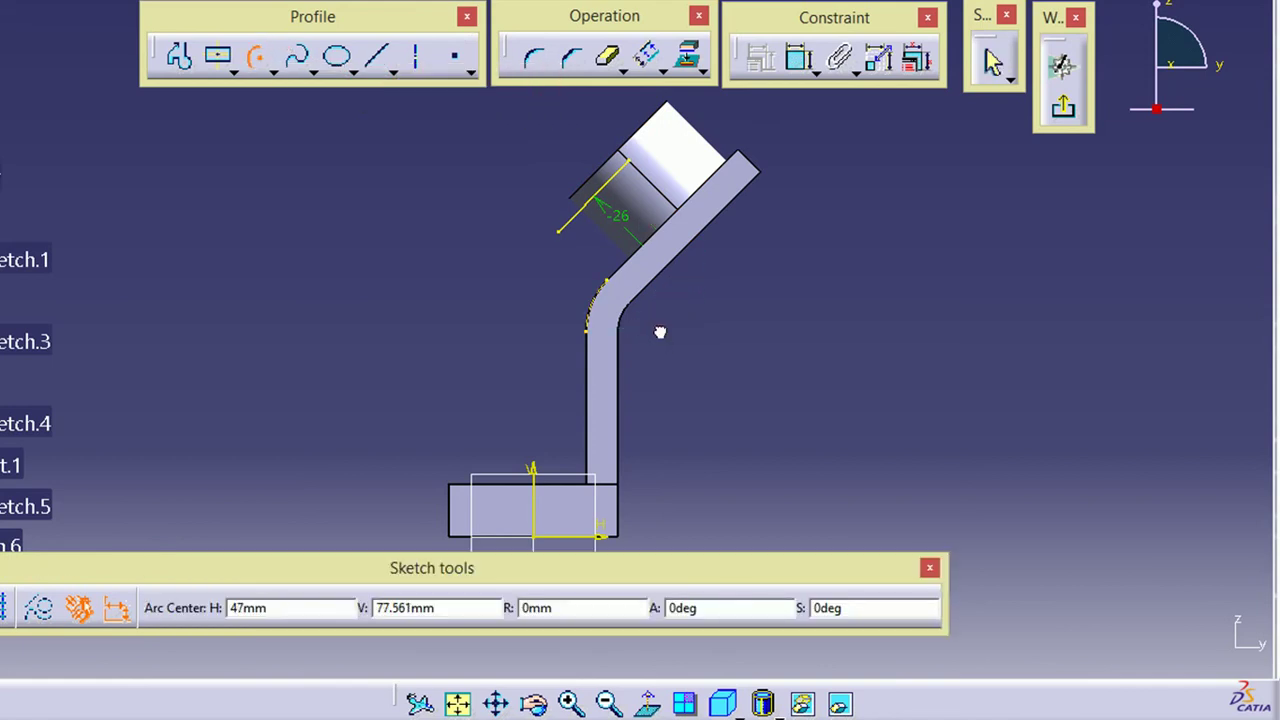
pyautogui.click(657, 330)
pyautogui.click(560, 232)
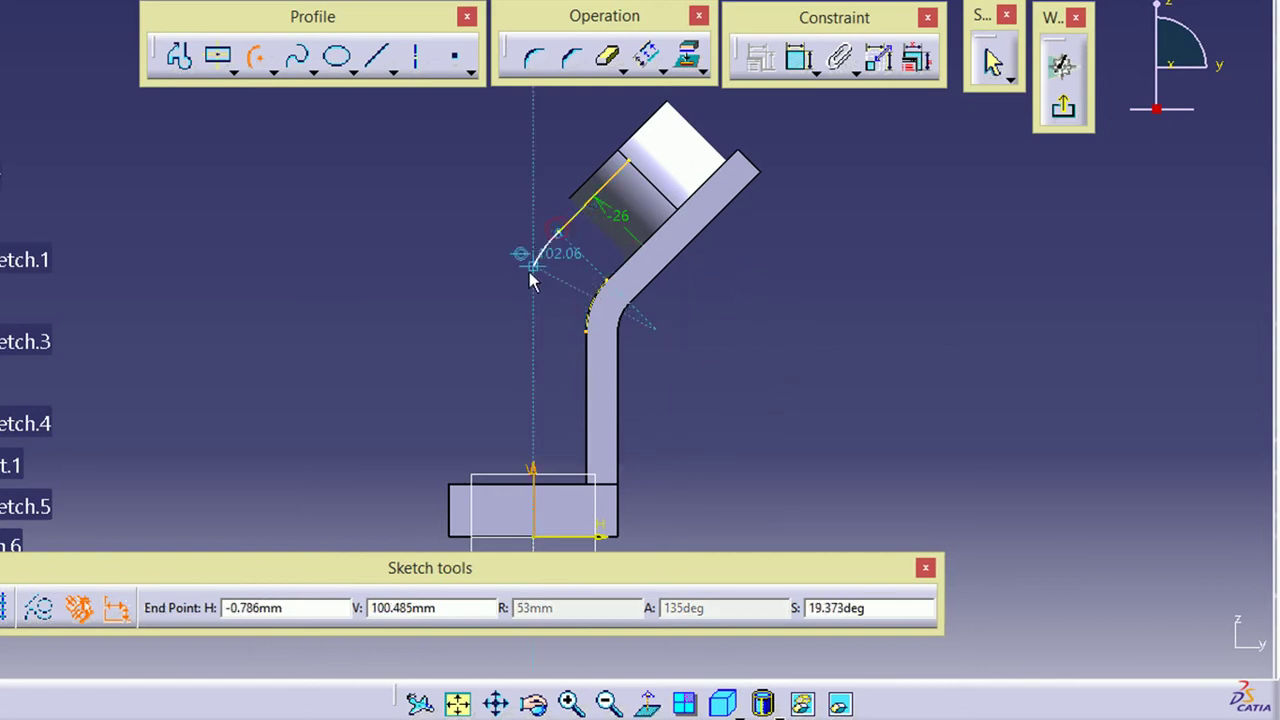
pyautogui.click(519, 356)
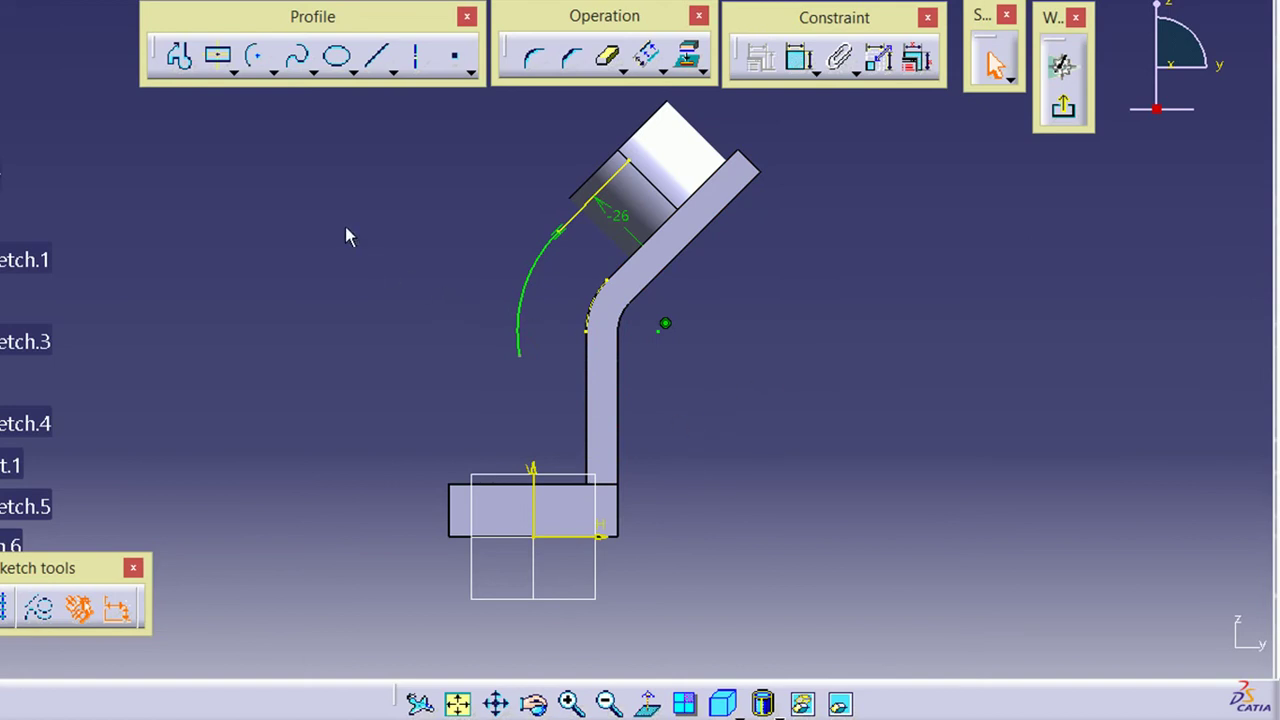
pyautogui.click(271, 72)
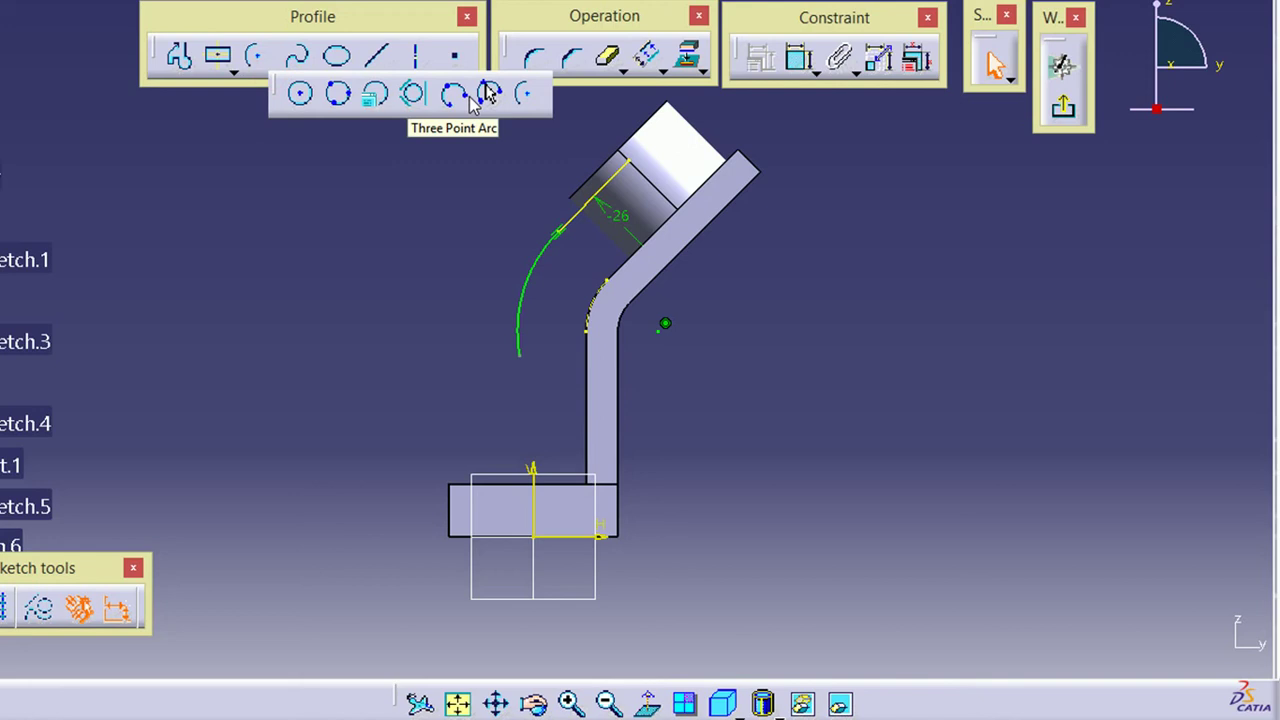
pyautogui.click(472, 97)
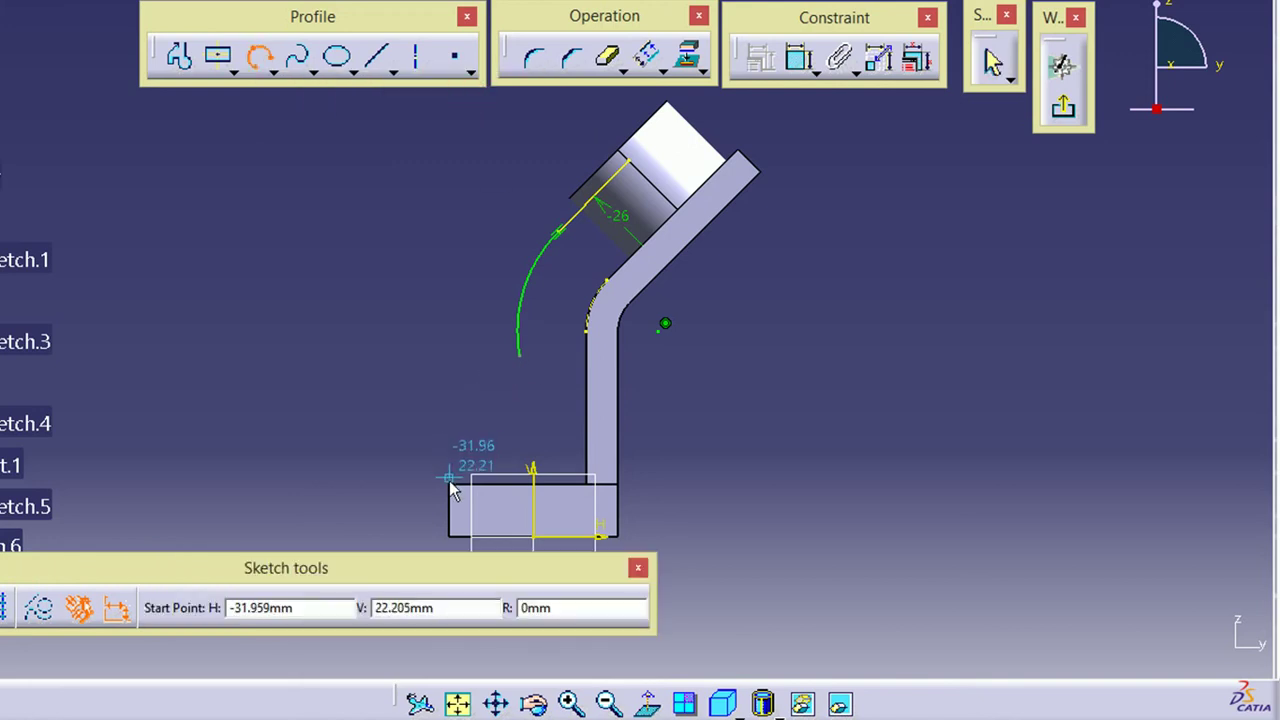
pyautogui.click(259, 57)
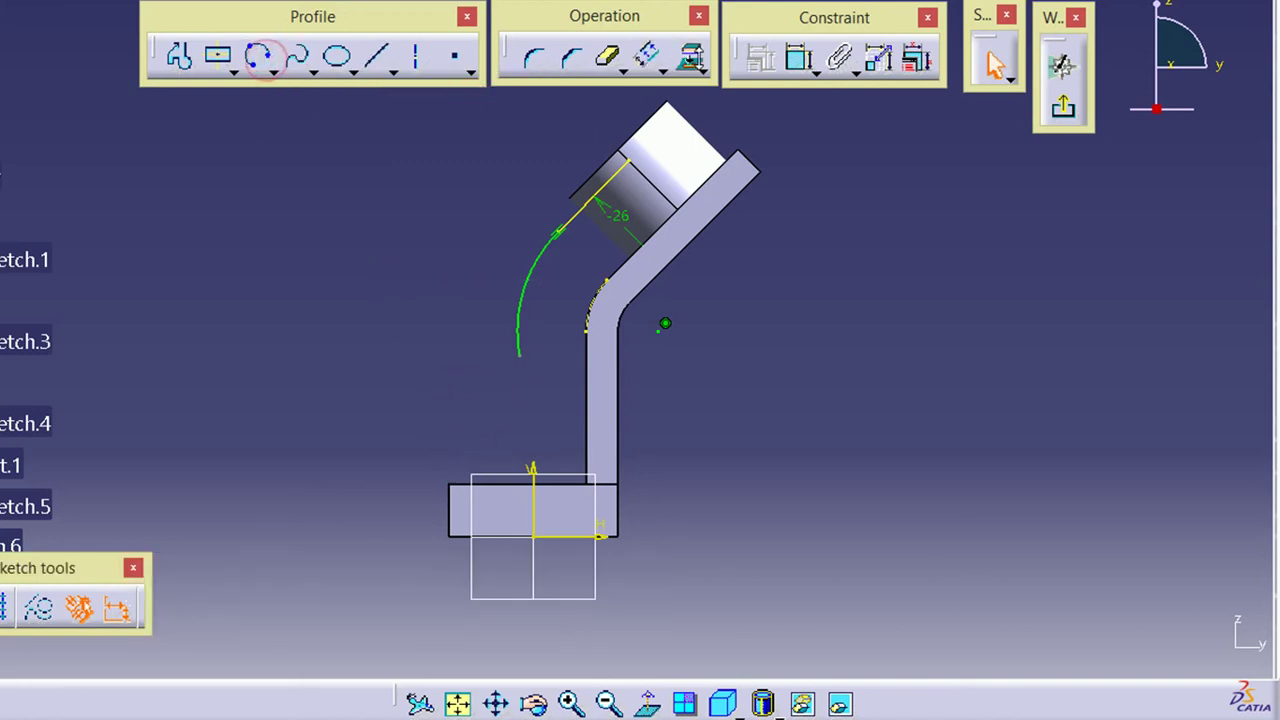
# Project the base's upper front corner into the sketch as a point
pyautogui.click(702, 70)
pyautogui.click(691, 52)
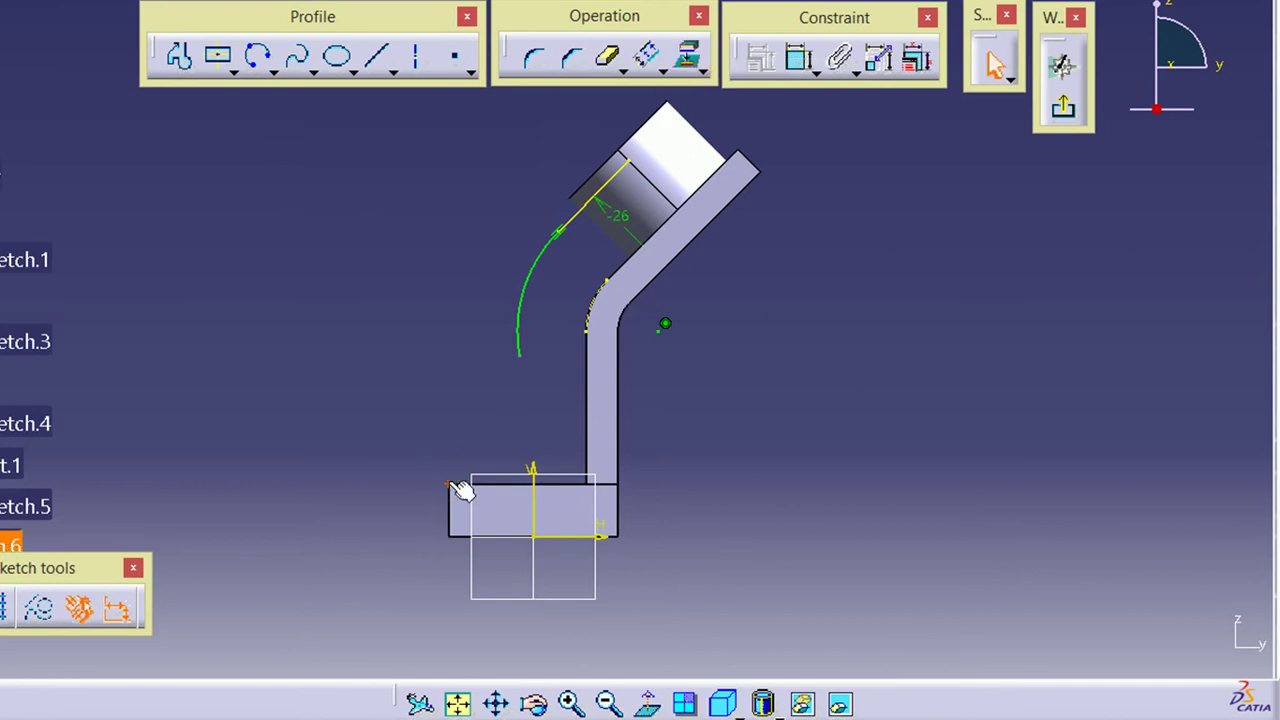
pyautogui.click(388, 338)
# Draw a three-point arc from the projected corner point, bulging towards the plate and ending beside the existing arc
pyautogui.click(260, 58)
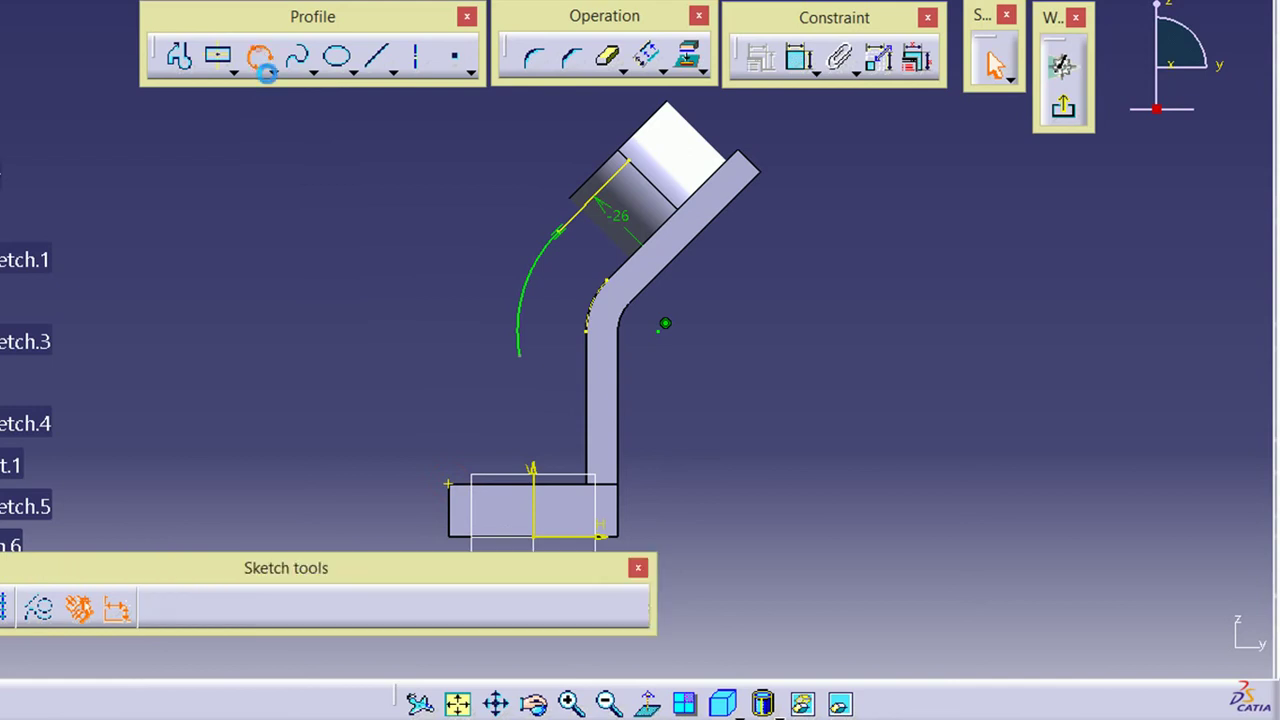
pyautogui.click(452, 486)
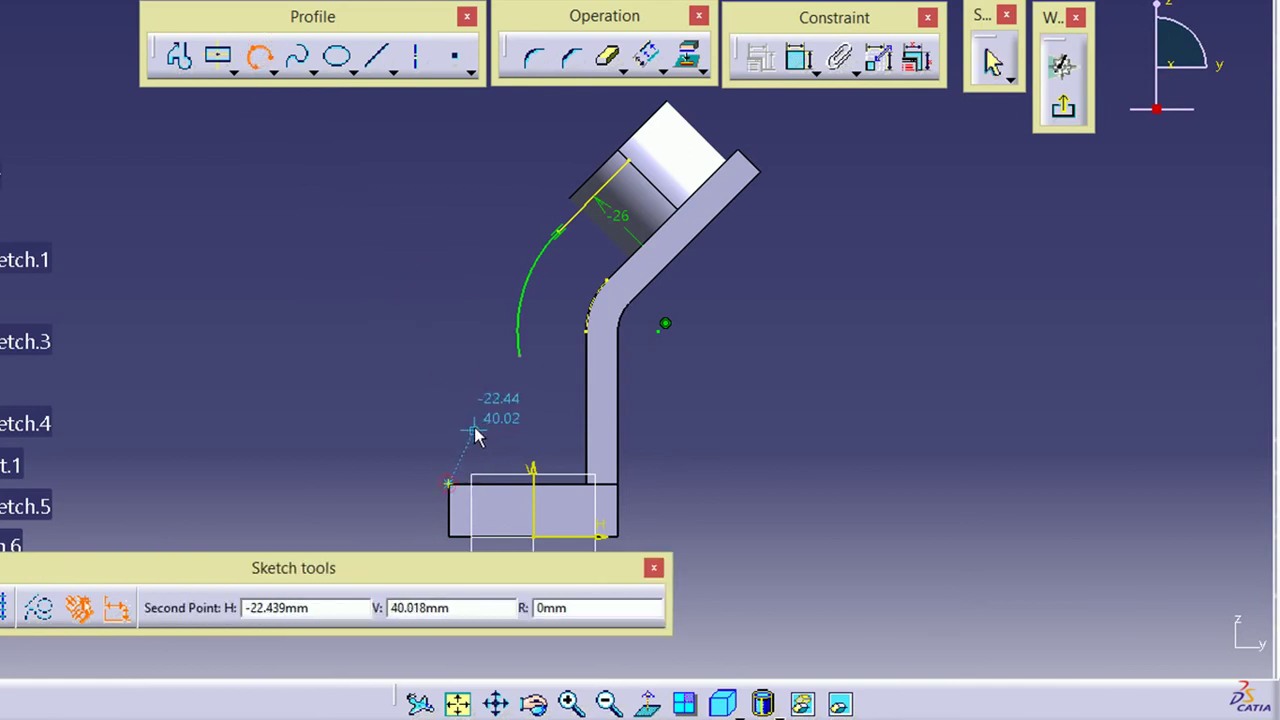
pyautogui.click(505, 441)
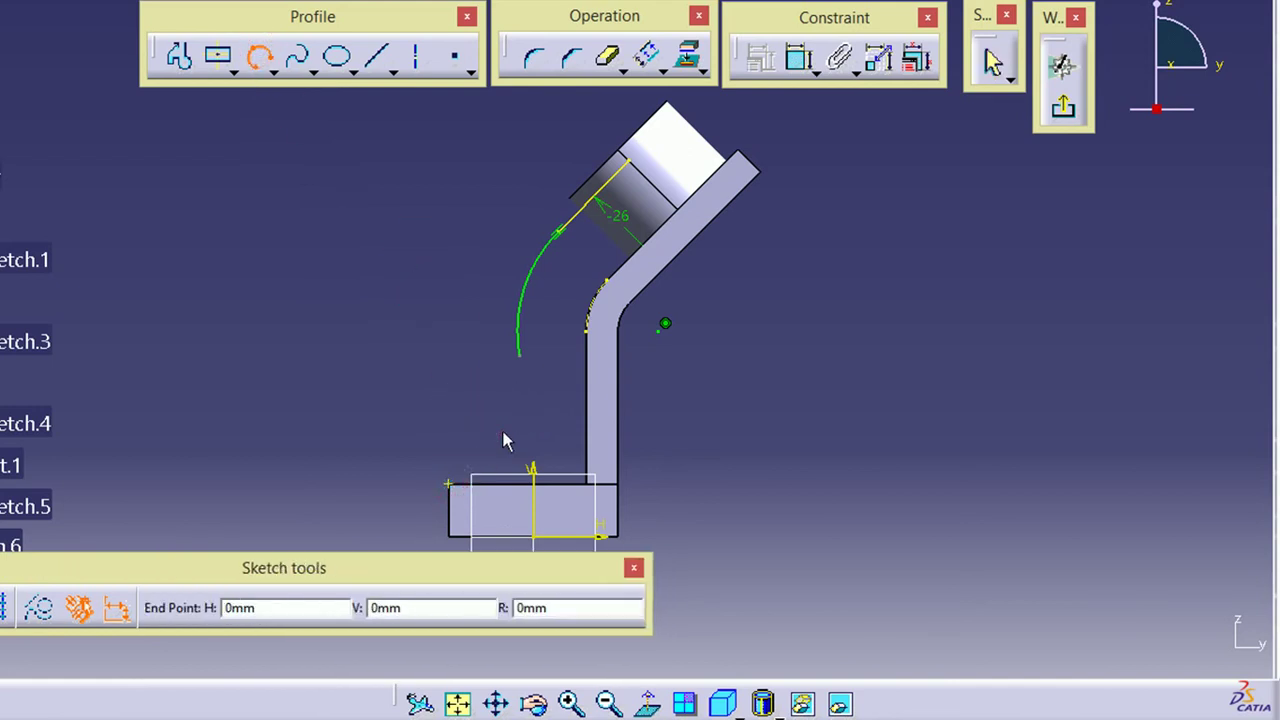
pyautogui.click(495, 318)
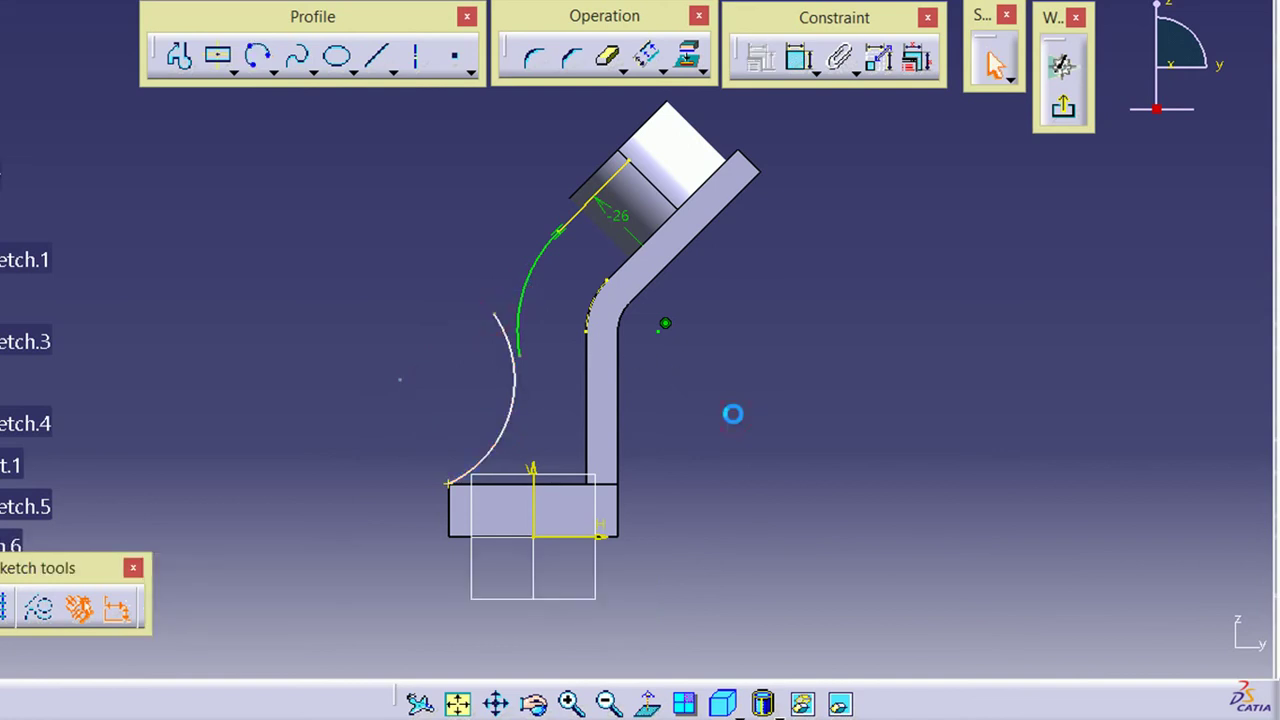
# Extend the upper arc's lower end downwards and make the two arcs tangent to each other
pyautogui.moveTo(520, 357); pyautogui.dragTo(530, 391)
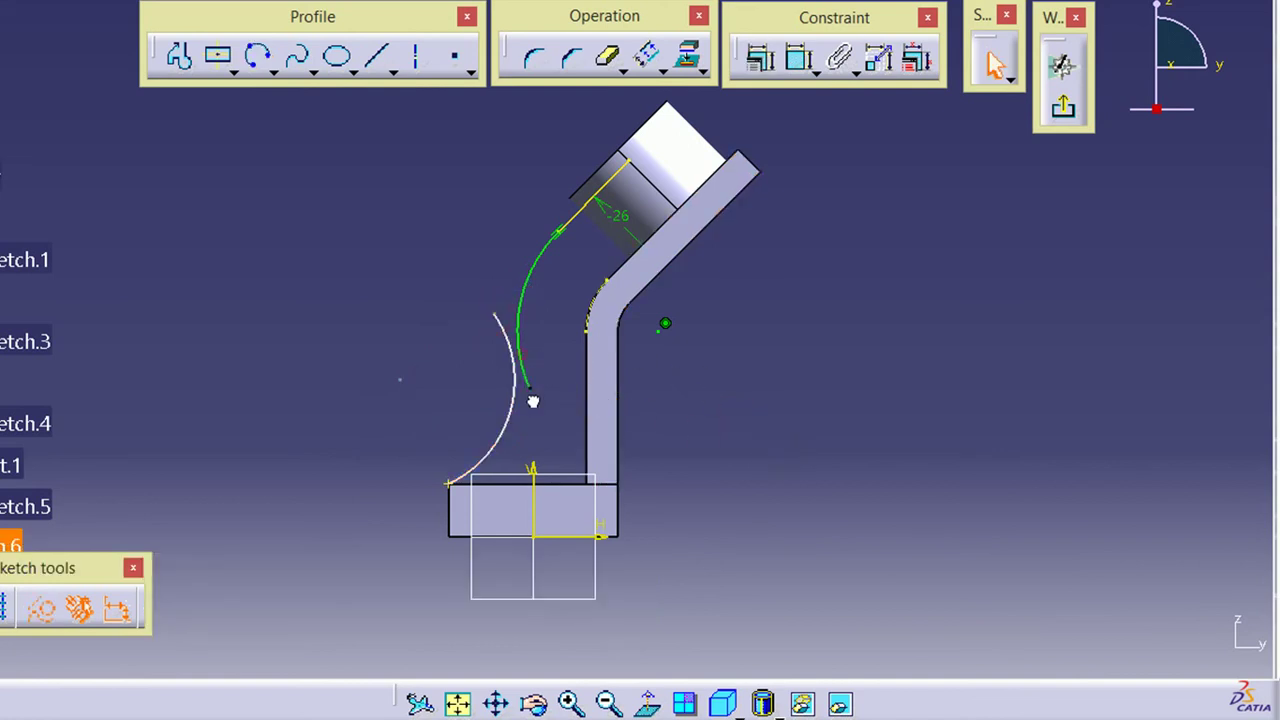
pyautogui.click(707, 426)
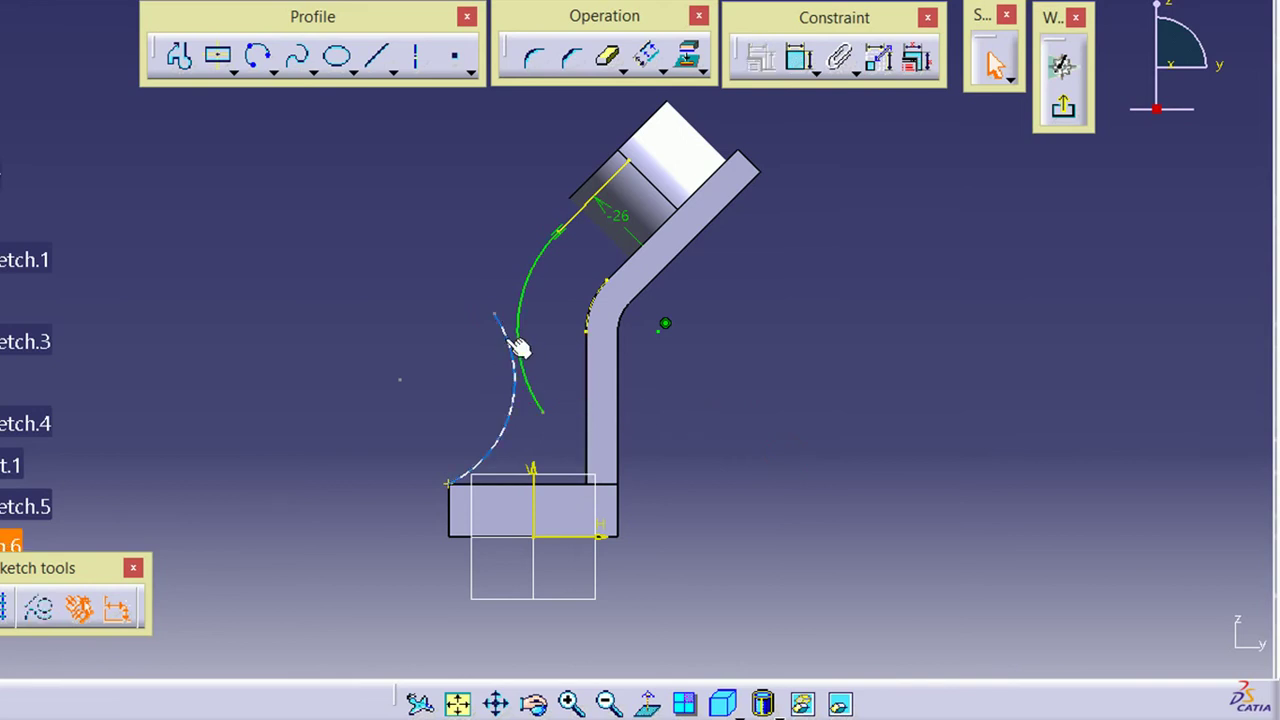
pyautogui.click(514, 343)
pyautogui.keyDown('ctrl'); pyautogui.click(520, 322); pyautogui.keyUp('ctrl')
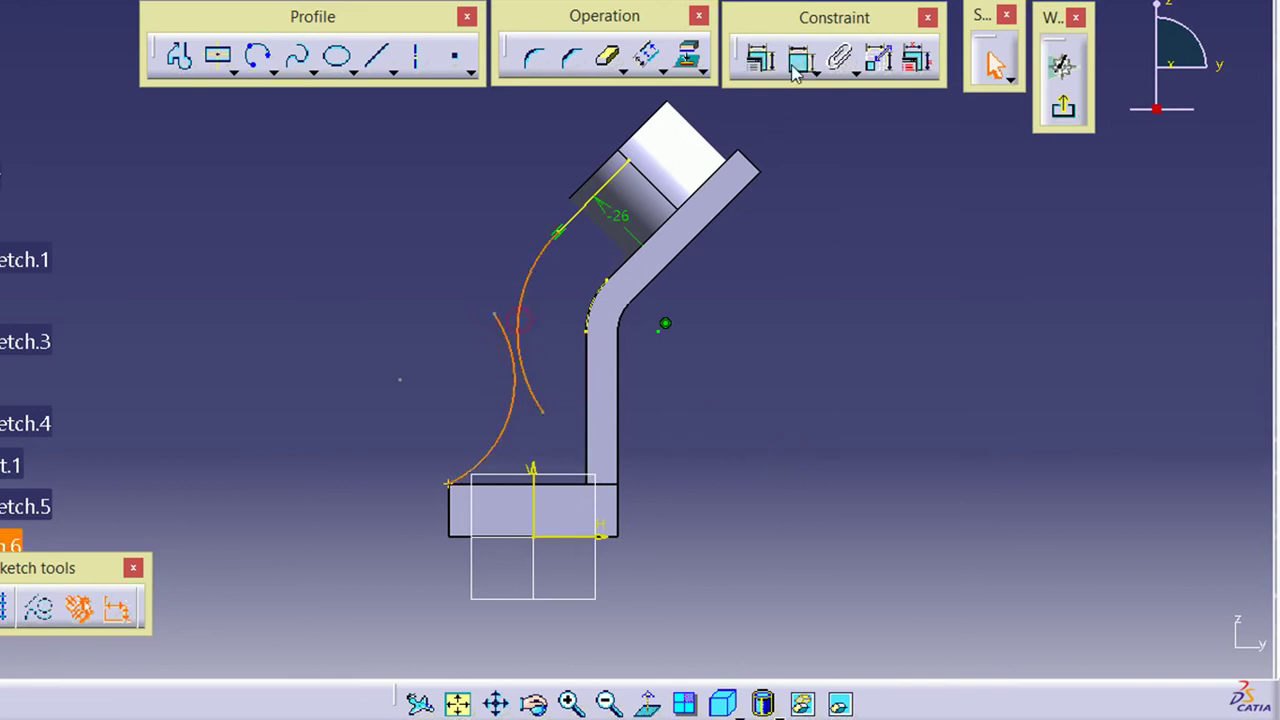
pyautogui.click(760, 56)
pyautogui.click(1068, 338)
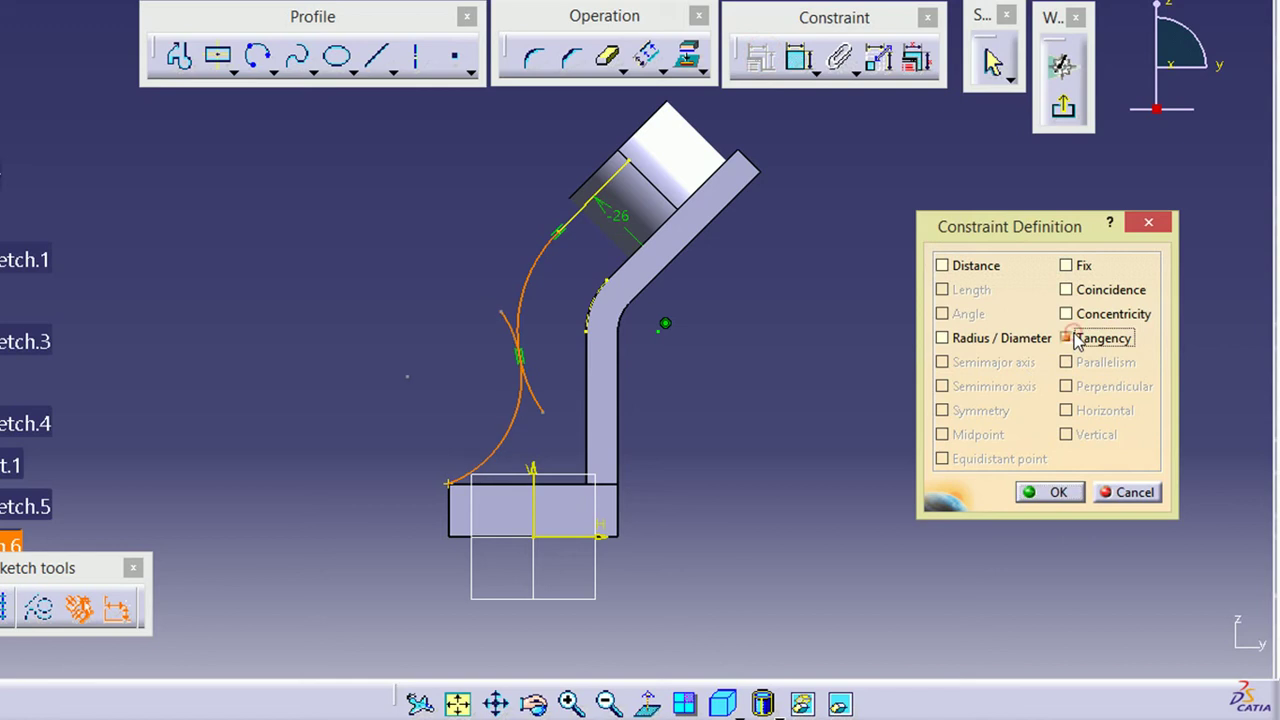
pyautogui.click(1058, 492)
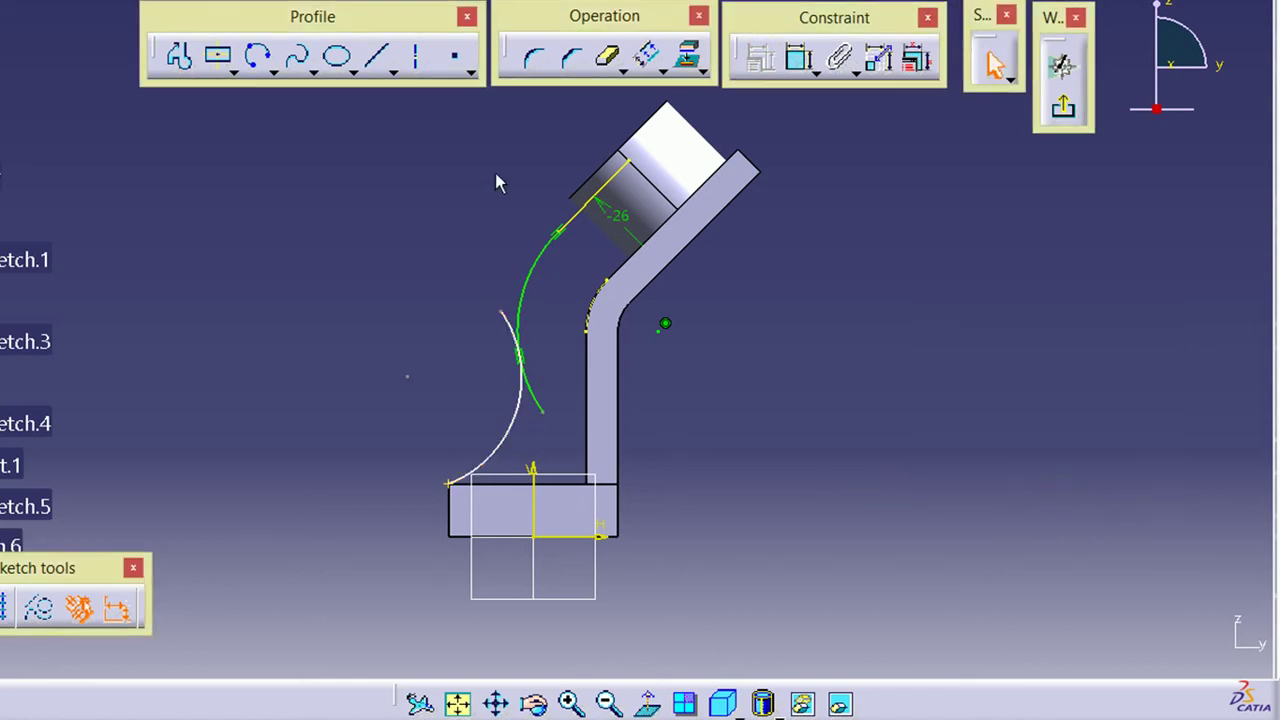
# Trim off the overlapping ends of both arcs at their tangency point with Quick Trim
pyautogui.click(611, 58)
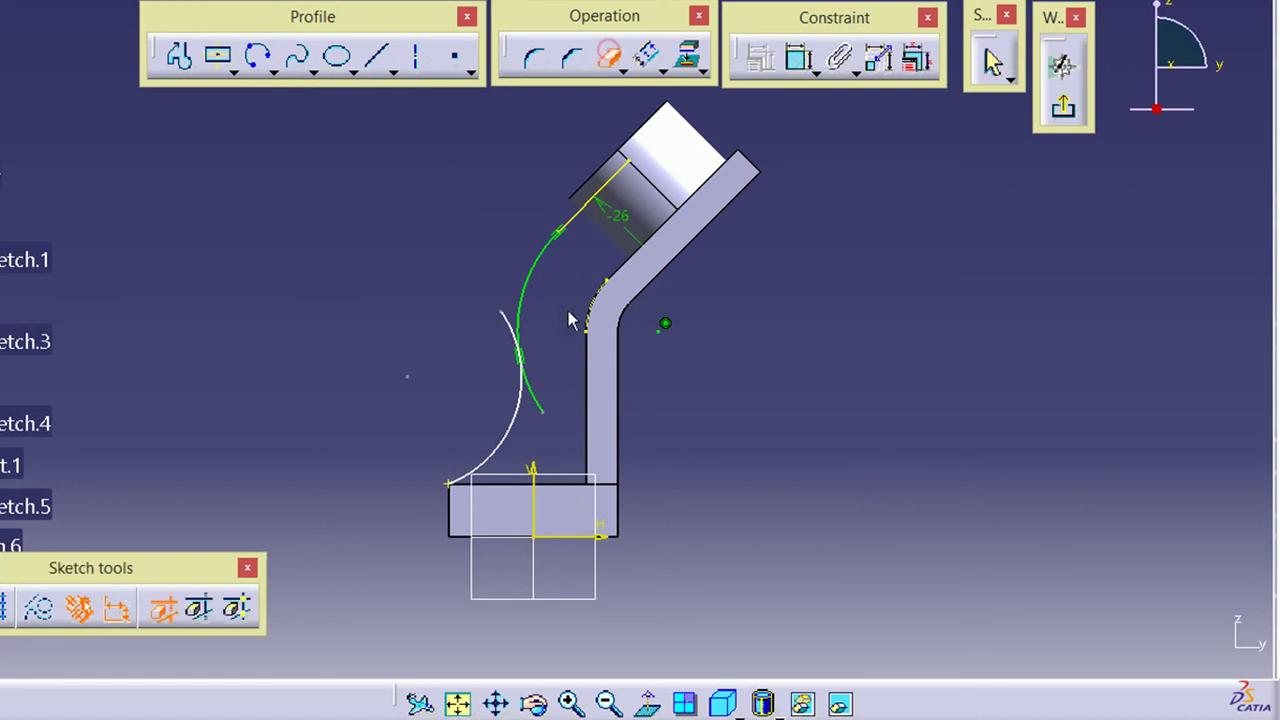
pyautogui.click(531, 394)
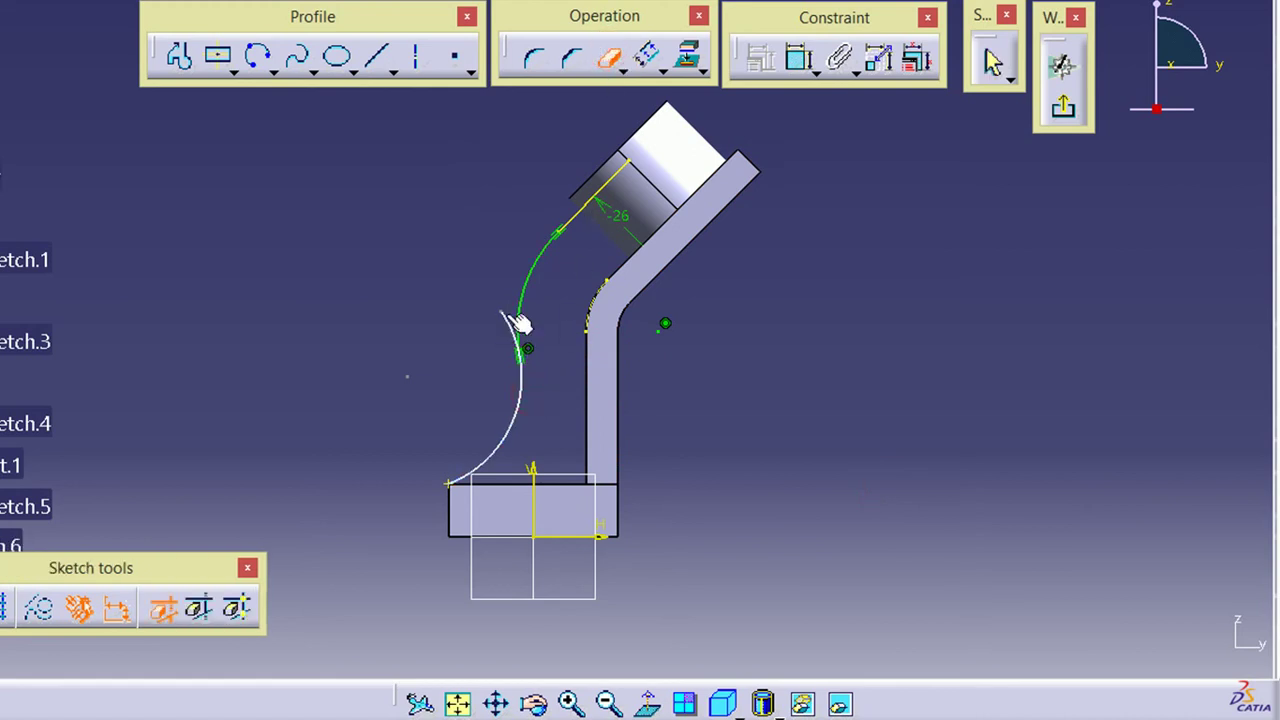
pyautogui.click(505, 324)
pyautogui.press('Escape')
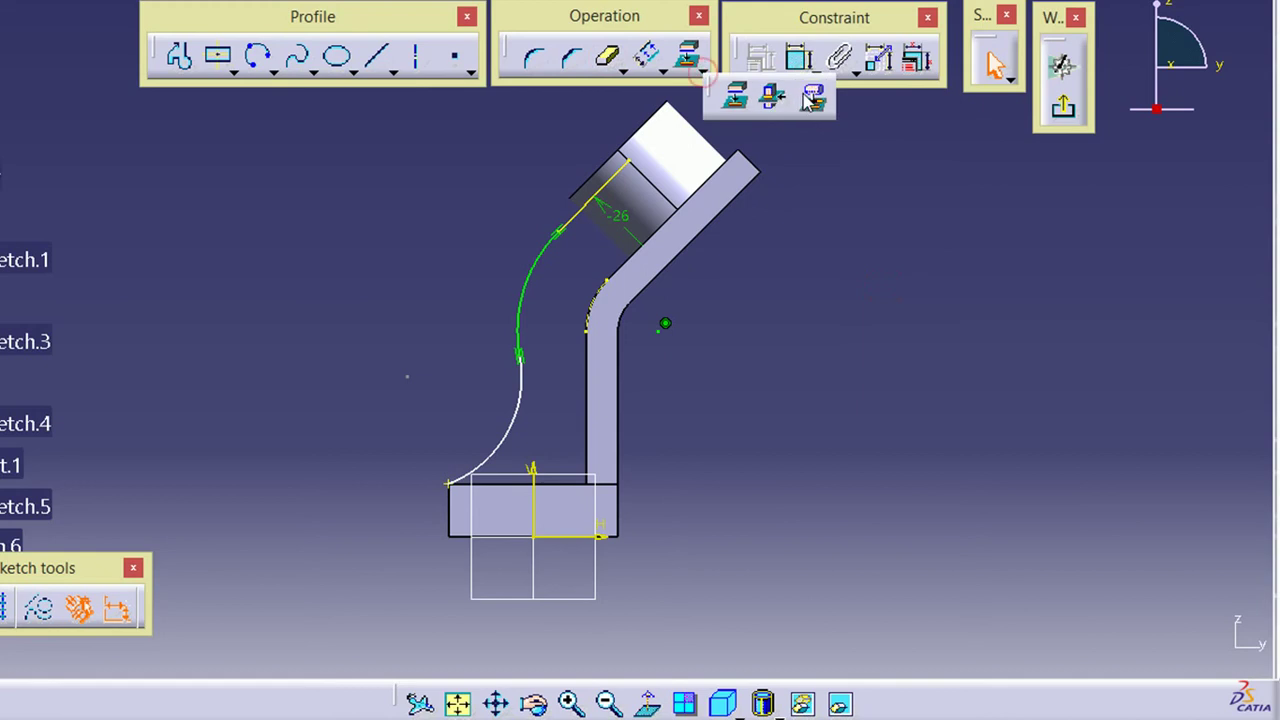
# Project the 3D silhouette edges of the cylindrical boss into the sketch
pyautogui.click(812, 98)
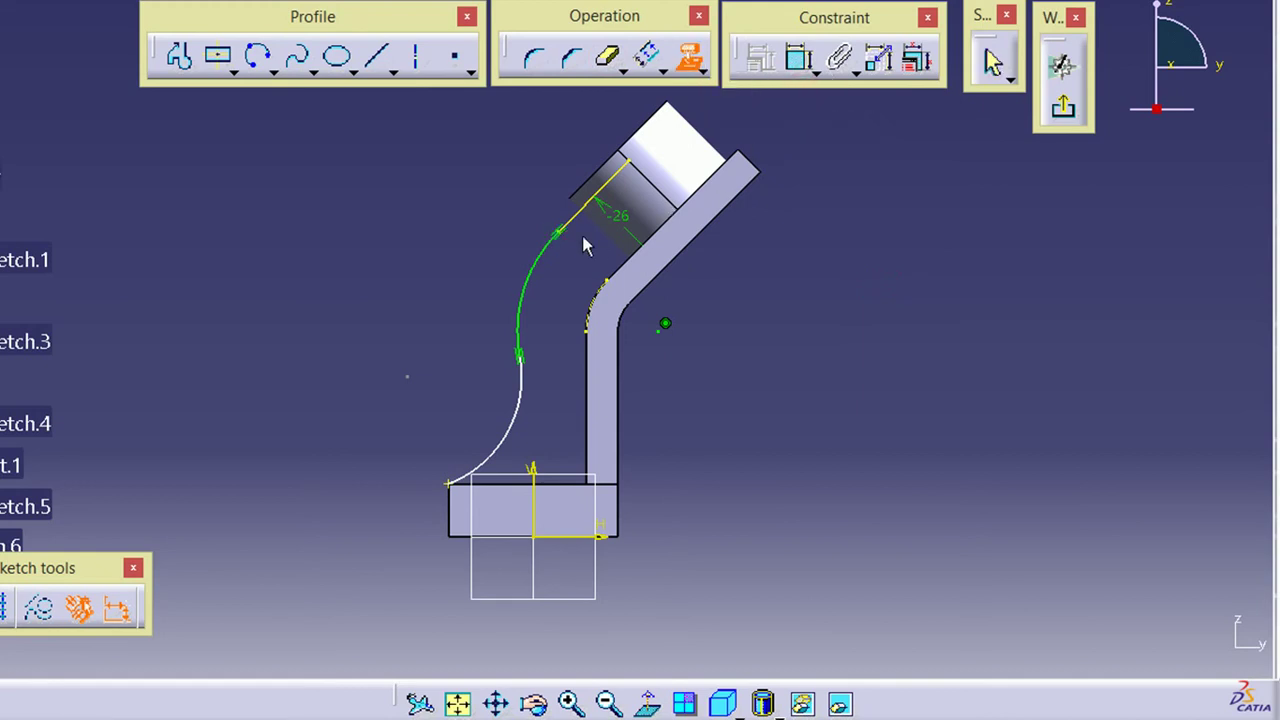
pyautogui.click(617, 242)
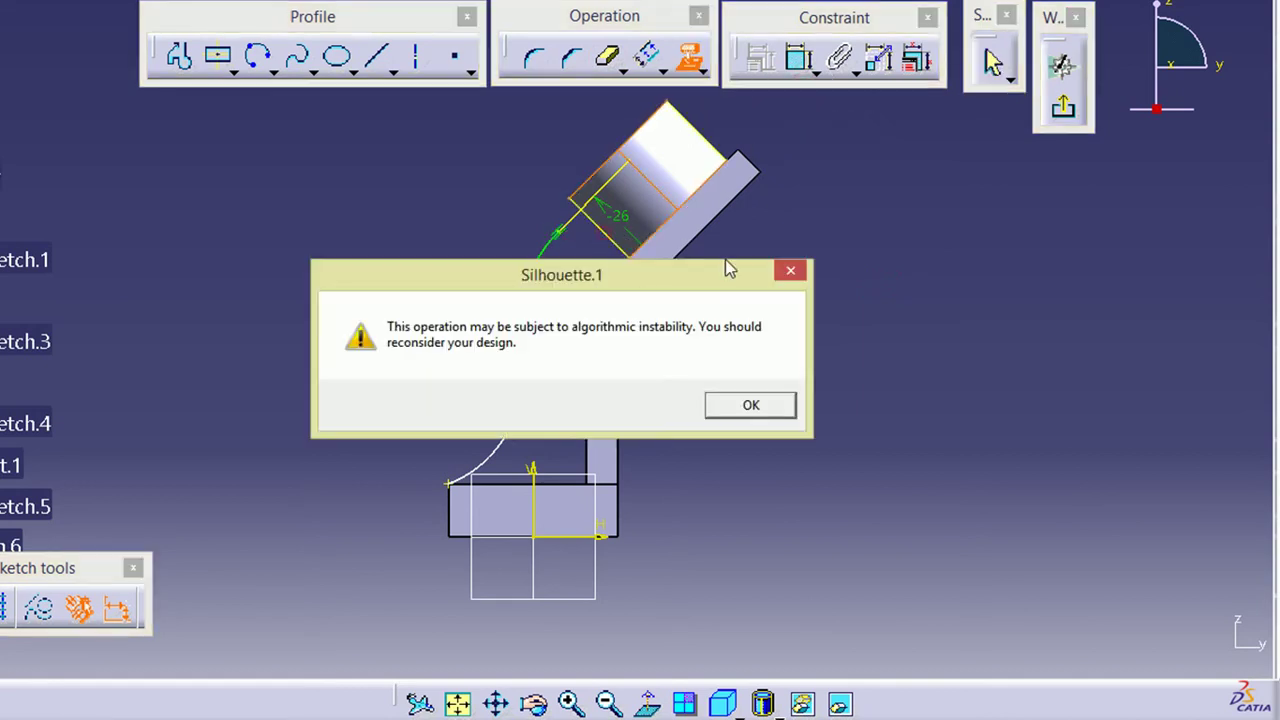
pyautogui.click(750, 405)
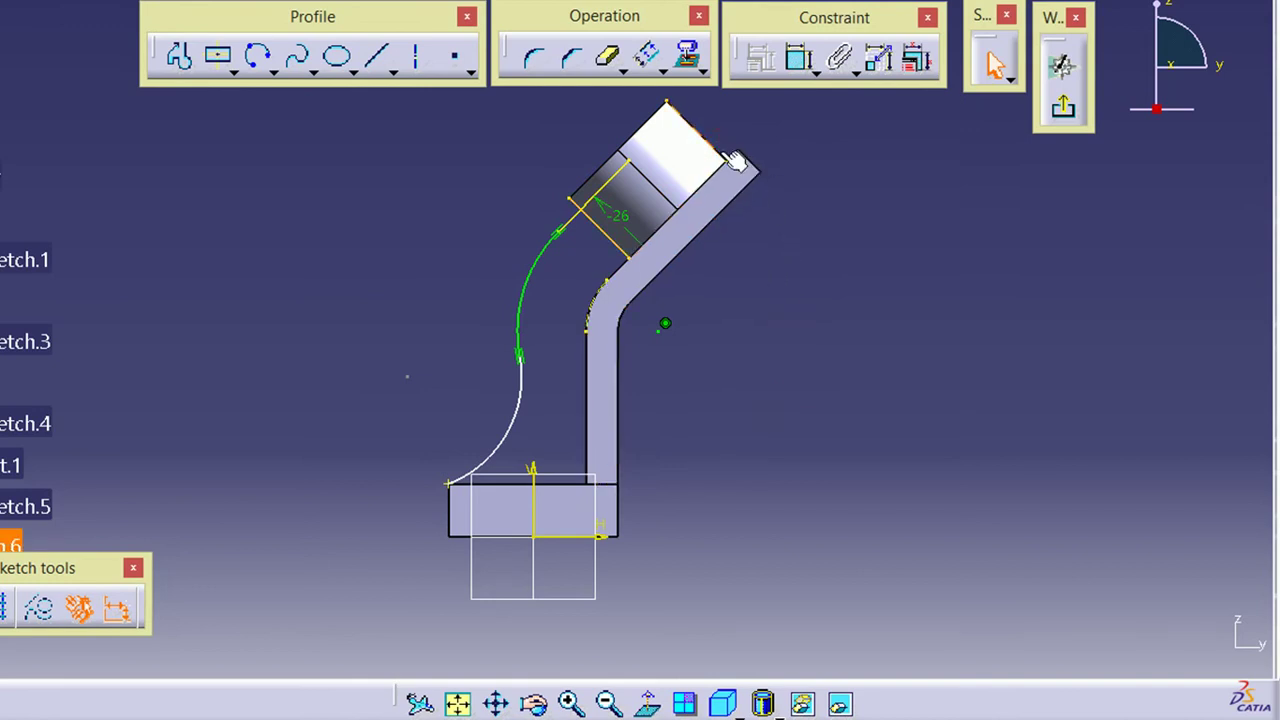
pyautogui.click(259, 537)
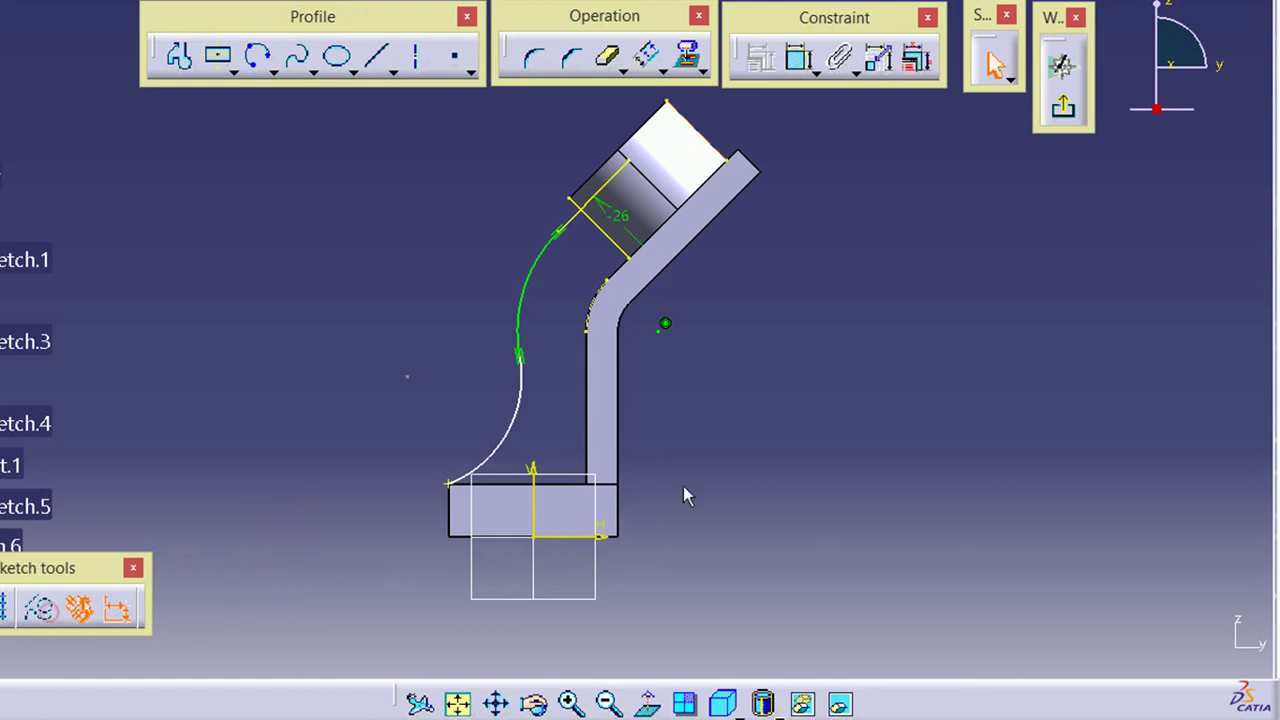
pyautogui.moveTo(683, 486); pyautogui.dragTo(700, 555, button='middle')
pyautogui.click(647, 703)
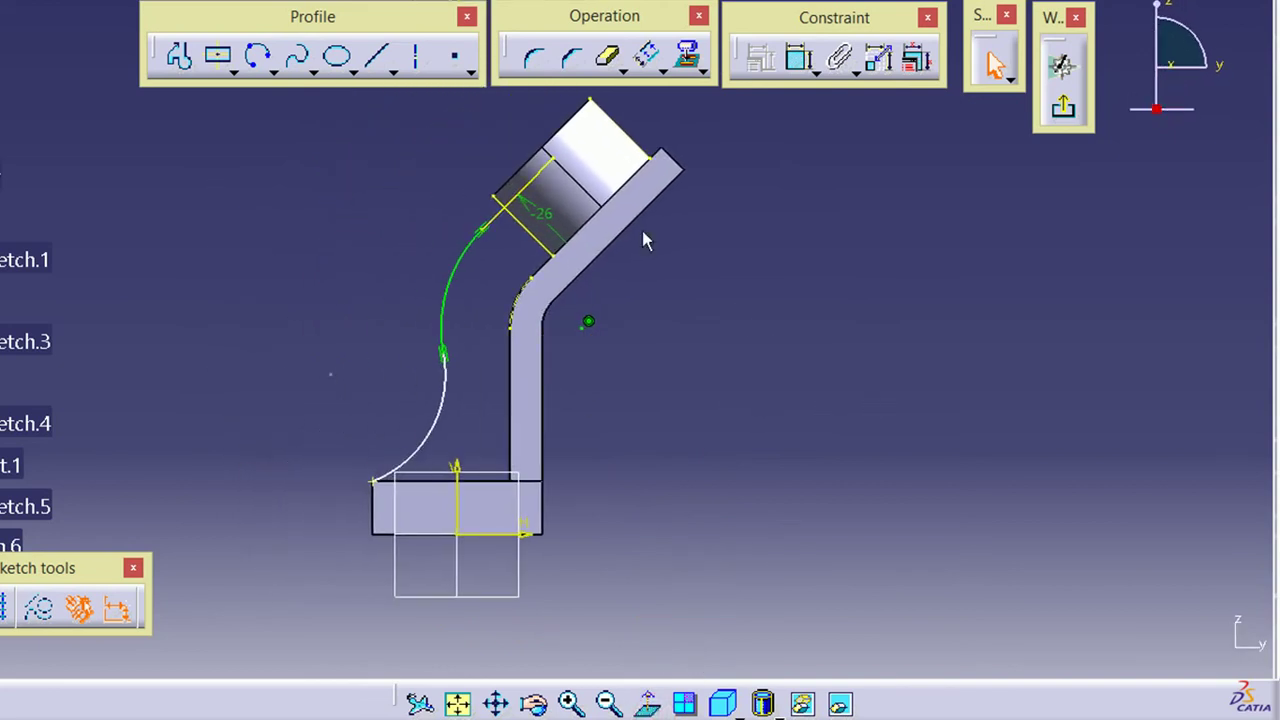
# Trim off the offset line's portion inside the boss and turn the boss's lower silhouette edge into a construction element
pyautogui.click(606, 61)
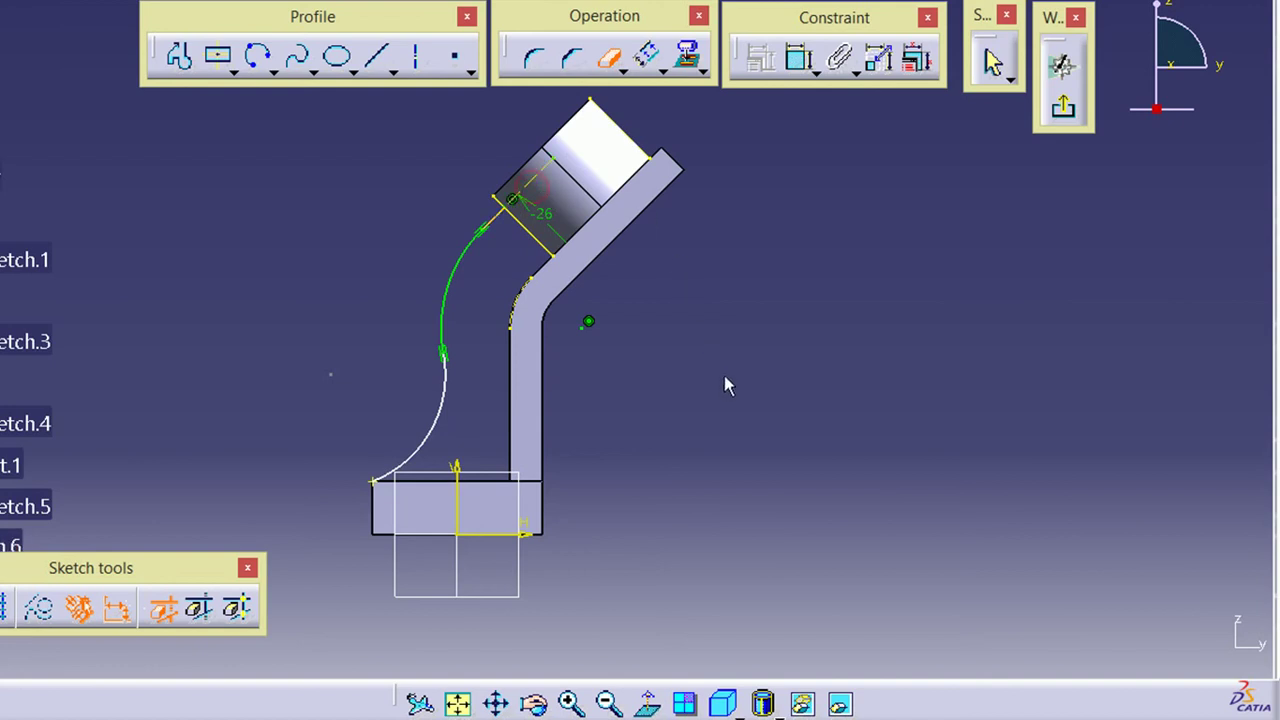
pyautogui.click(610, 58)
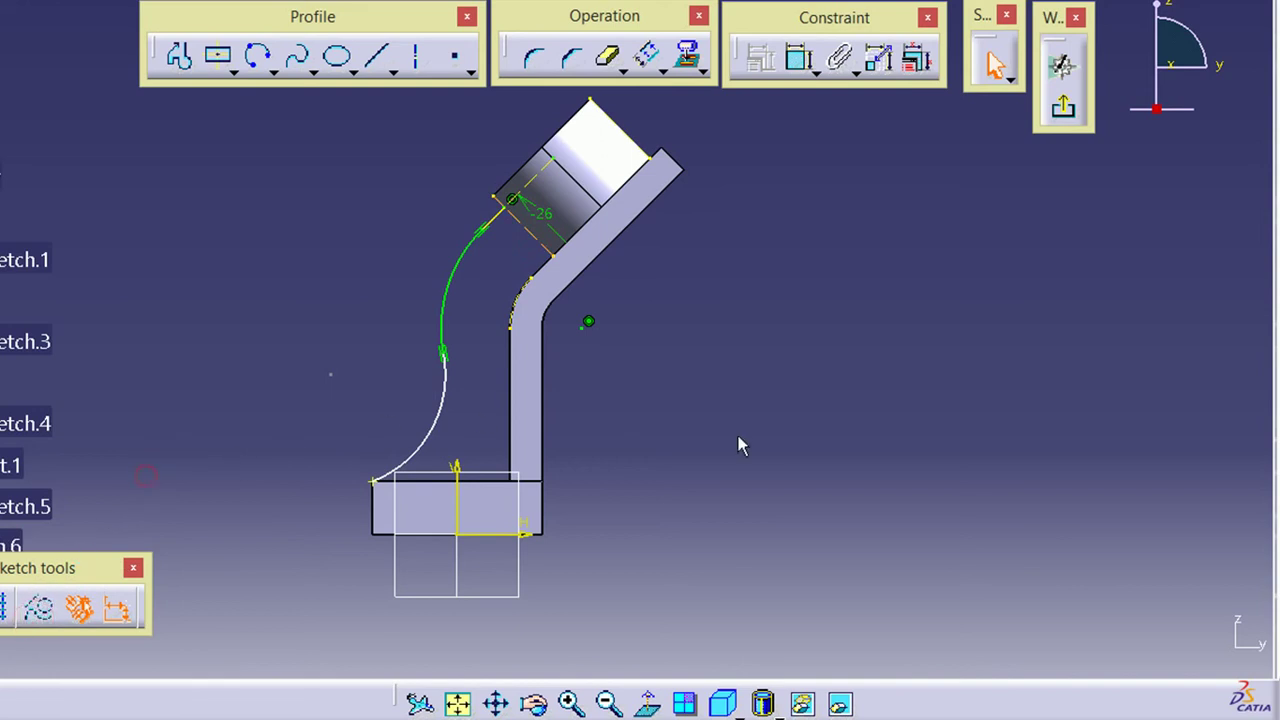
# Exit the sketch and create a stiffener from its profile in From Side mode, 12 mm thick with Neutral Fiber on
pyautogui.moveTo(743, 443); pyautogui.dragTo(815, 460, button='middle')
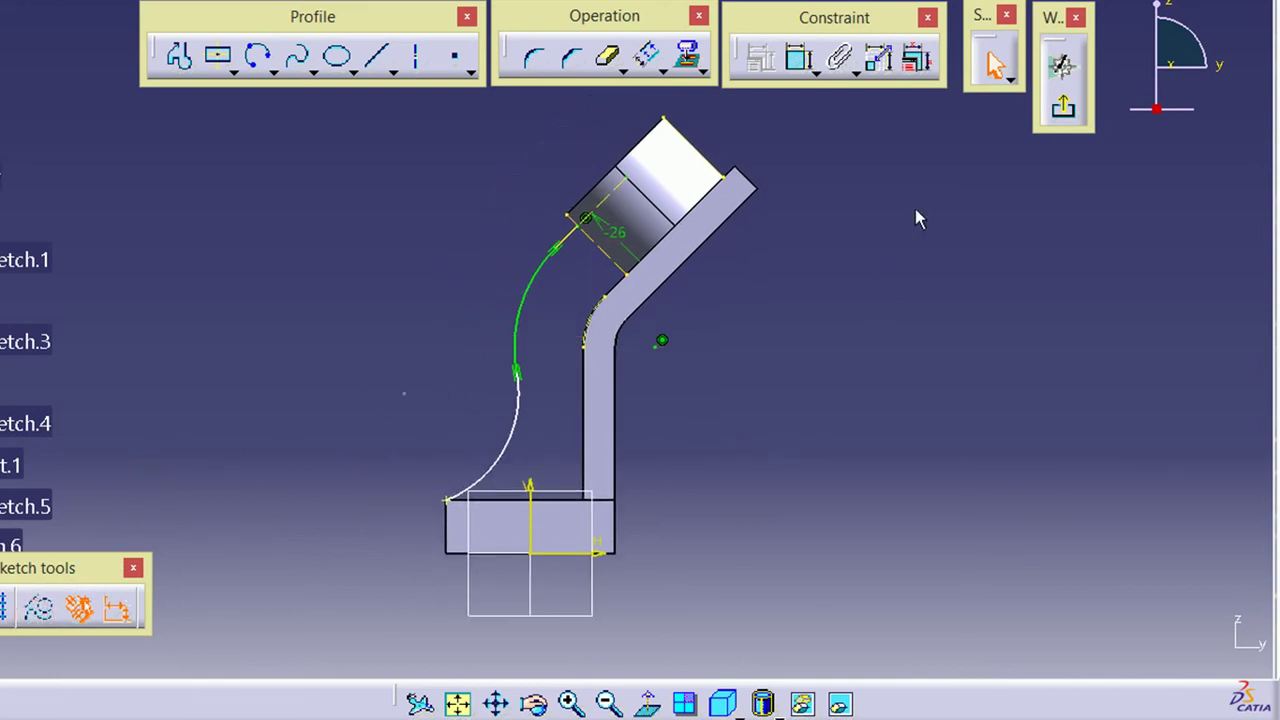
pyautogui.click(1066, 113)
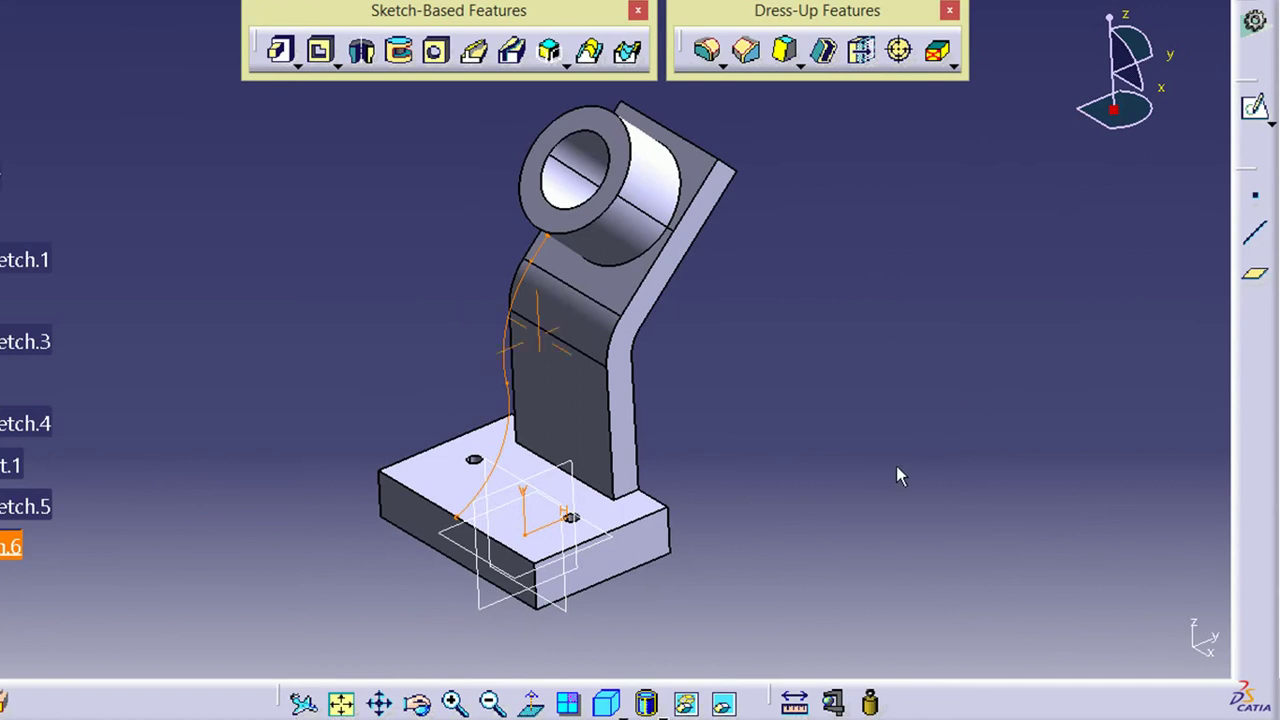
pyautogui.click(563, 64)
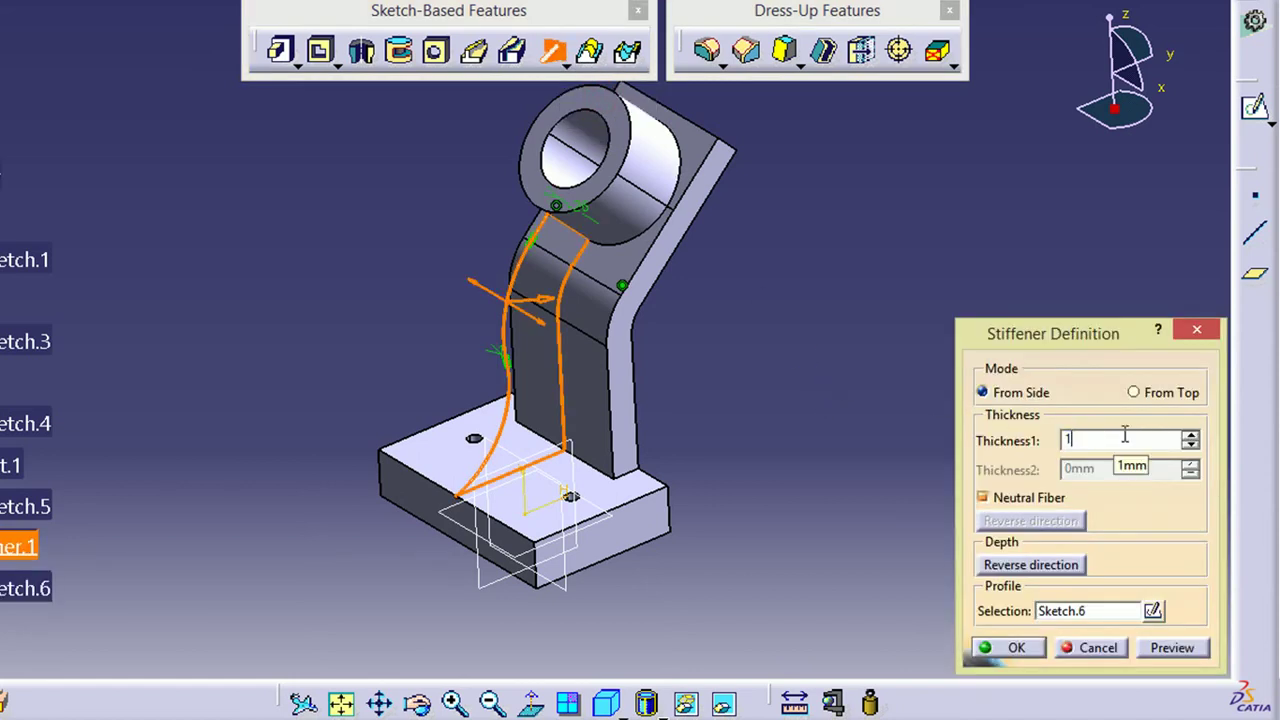
pyautogui.click(1163, 647)
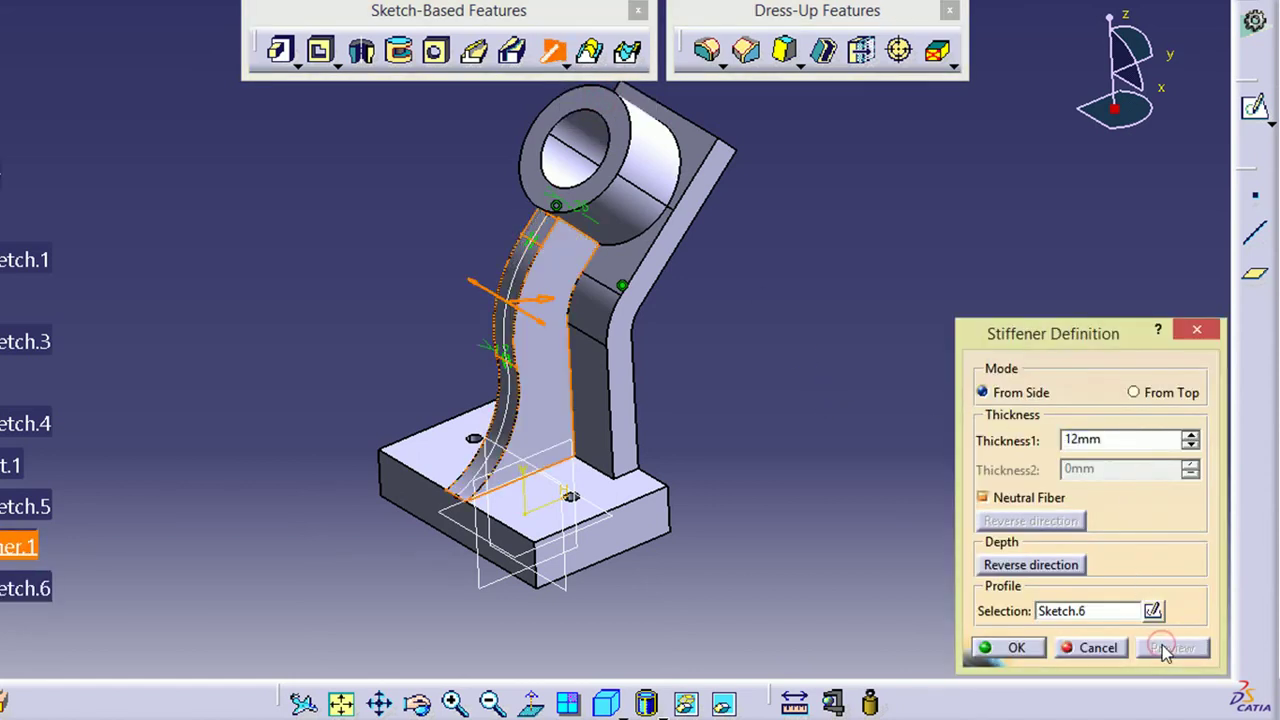
pyautogui.moveTo(825, 540); pyautogui.dragTo(888, 520, button='middle')
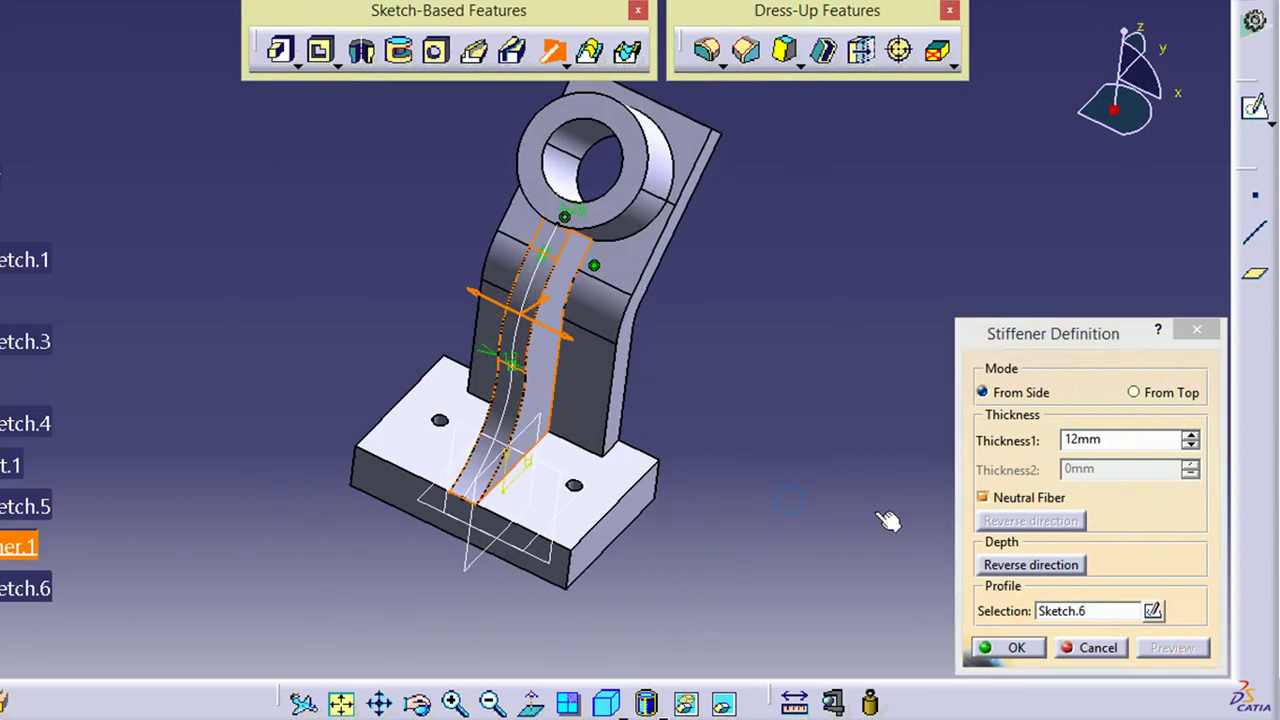
pyautogui.click(1006, 652)
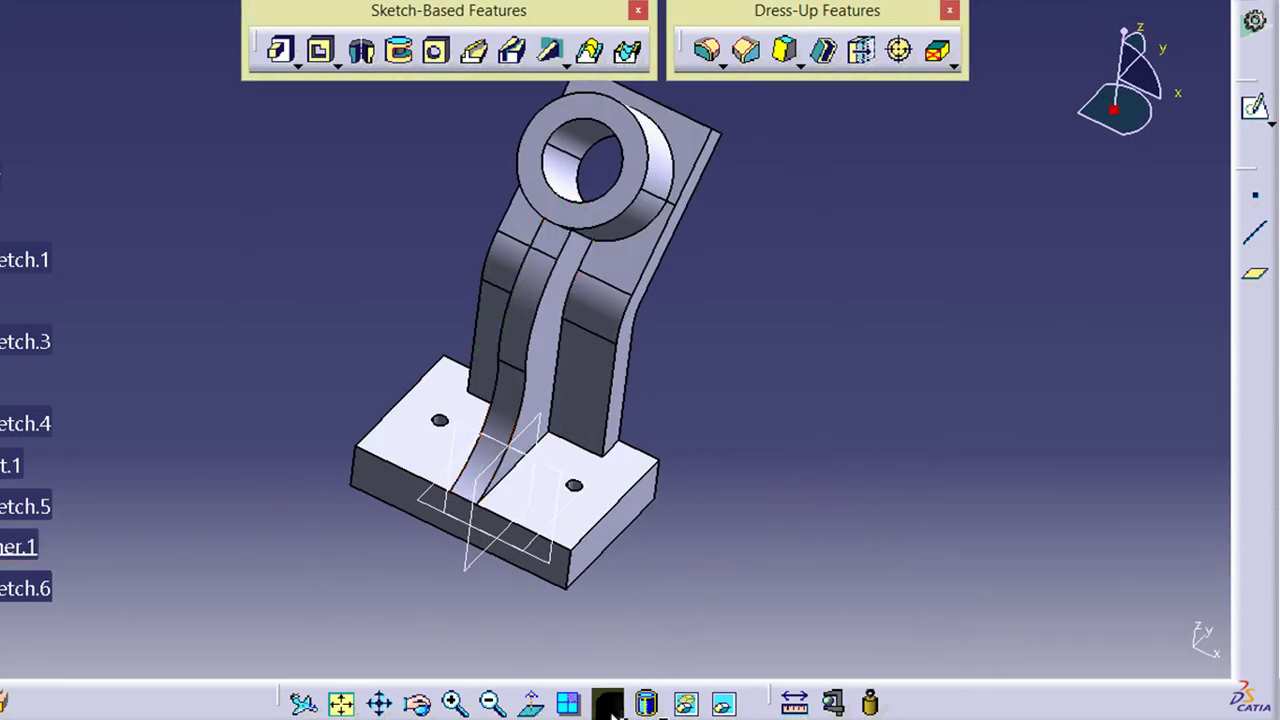
# Round the two corner edges at the sloping plate's upper end with a 30 mm edge fillet
pyautogui.moveTo(664, 669); pyautogui.dragTo(781, 568, button='middle')
pyautogui.moveTo(690, 550); pyautogui.dragTo(645, 497, button='middle')
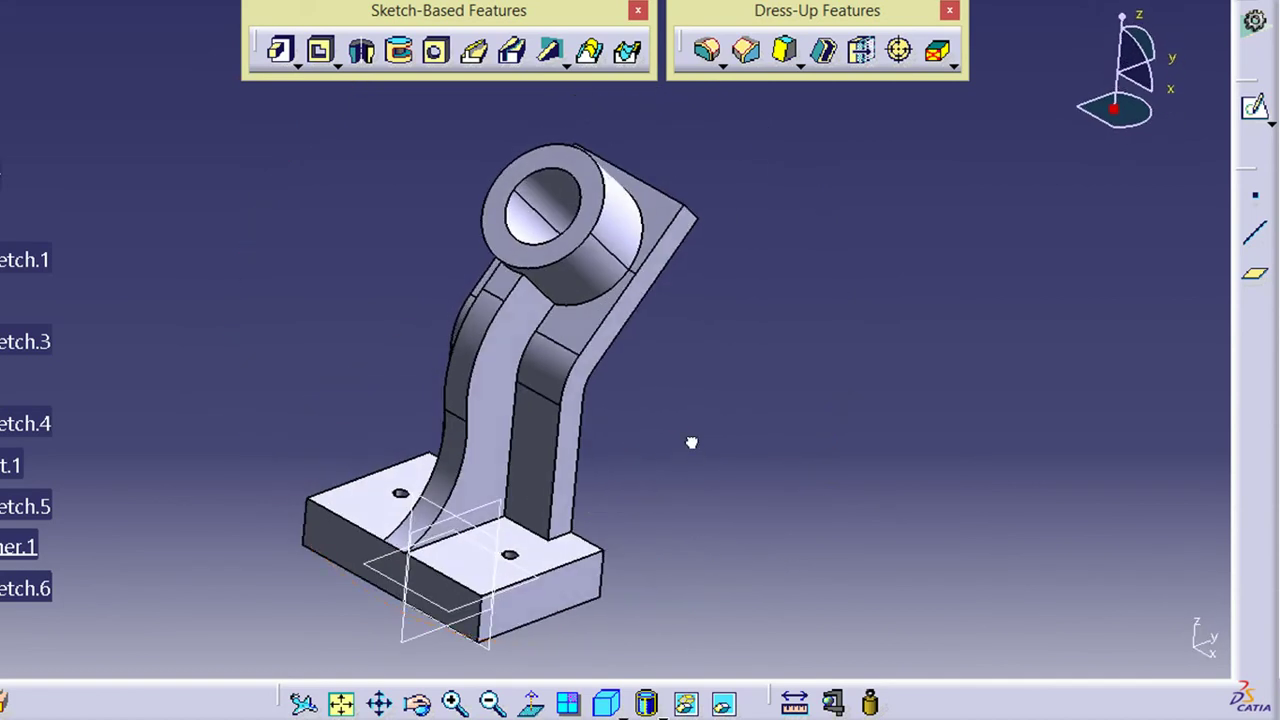
pyautogui.moveTo(691, 442); pyautogui.dragTo(737, 362, button='middle')
pyautogui.click(704, 63)
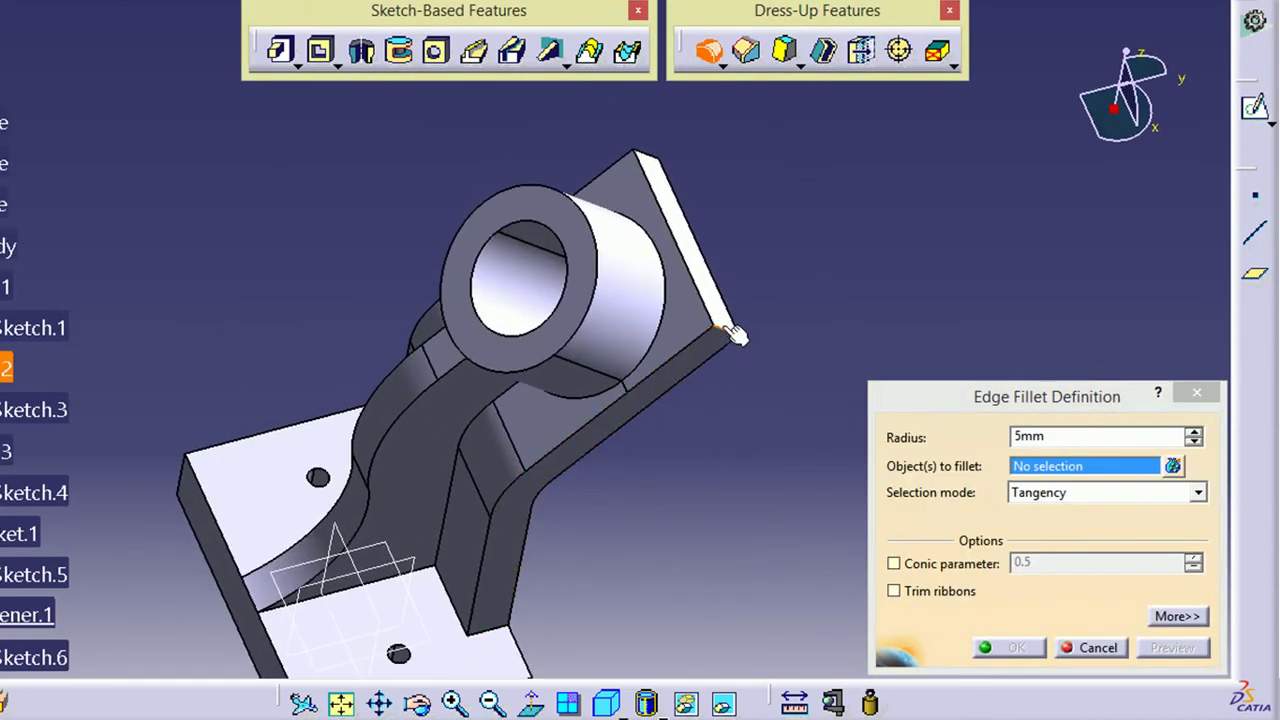
pyautogui.click(732, 331)
pyautogui.click(650, 157)
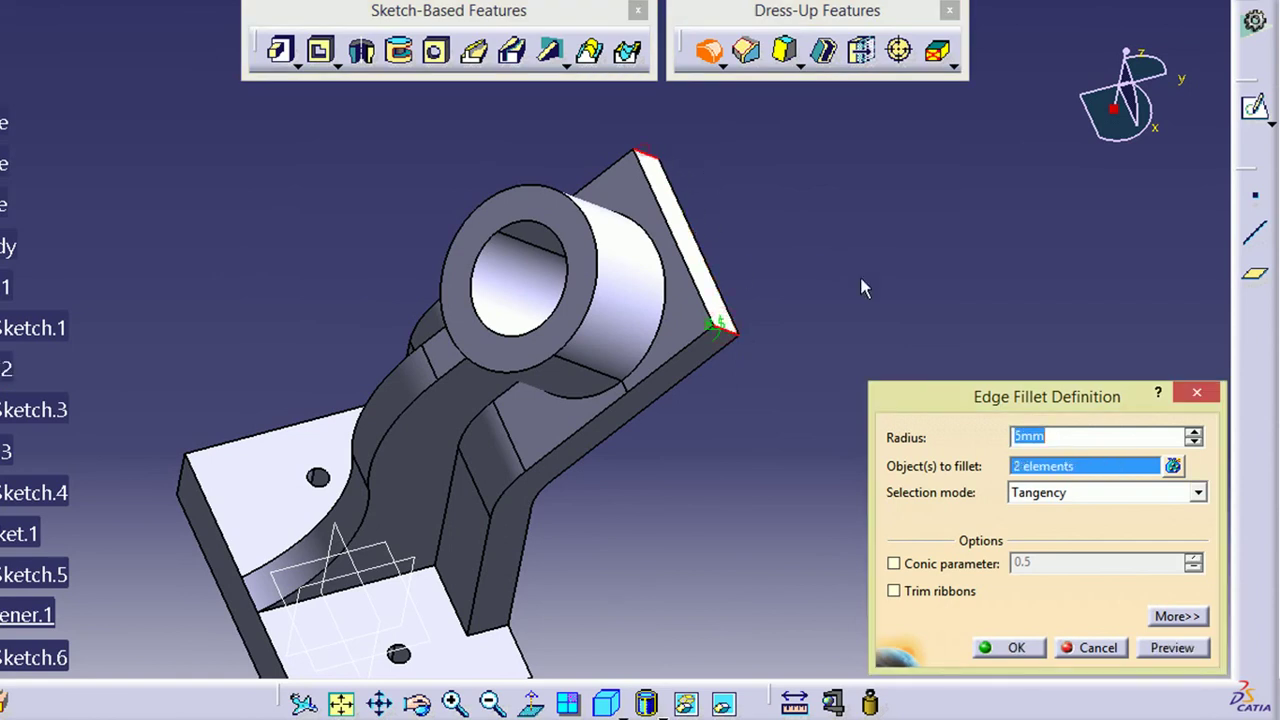
pyautogui.write('3')
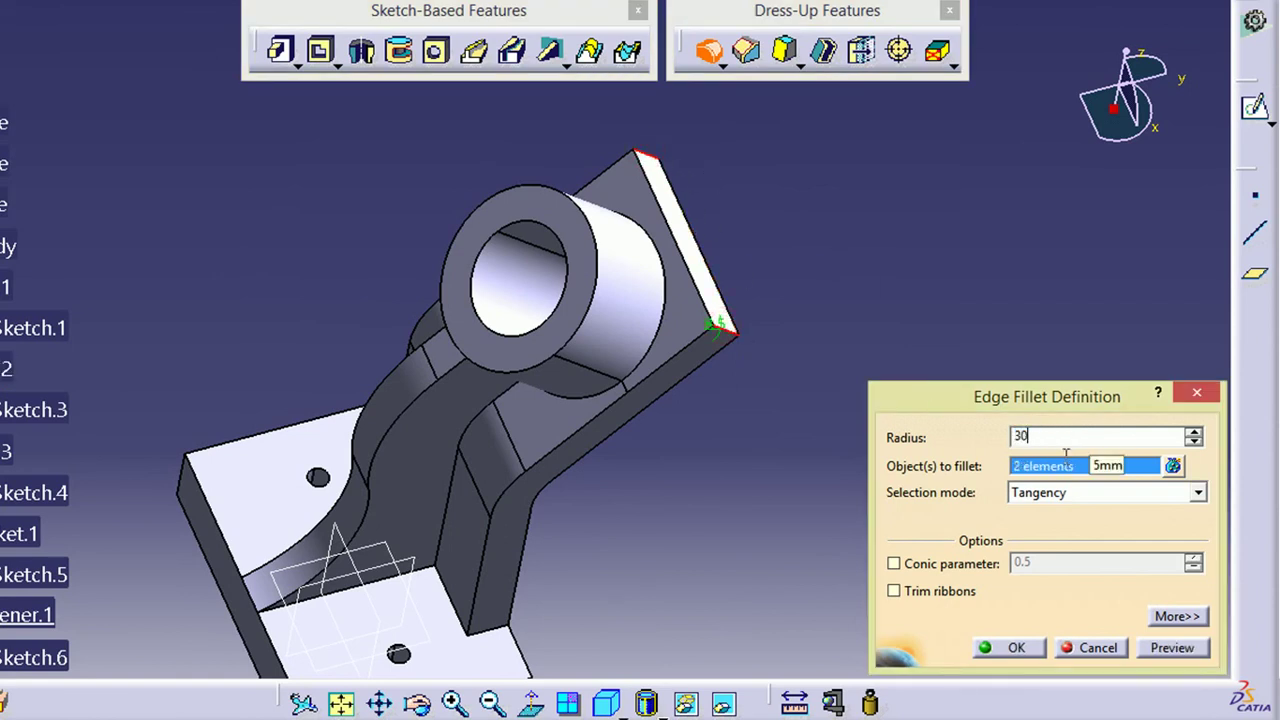
pyautogui.write('0')
pyautogui.click(1170, 648)
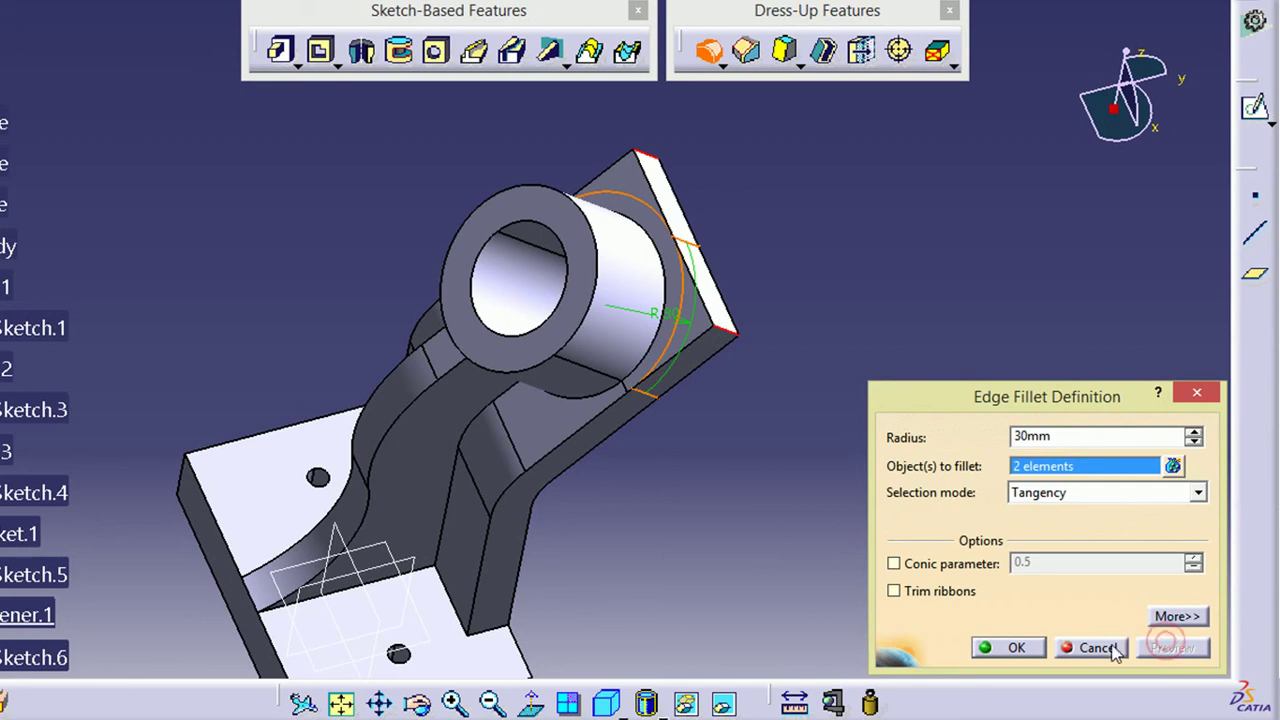
pyautogui.click(1015, 648)
pyautogui.moveTo(666, 435); pyautogui.dragTo(745, 505, button='middle')
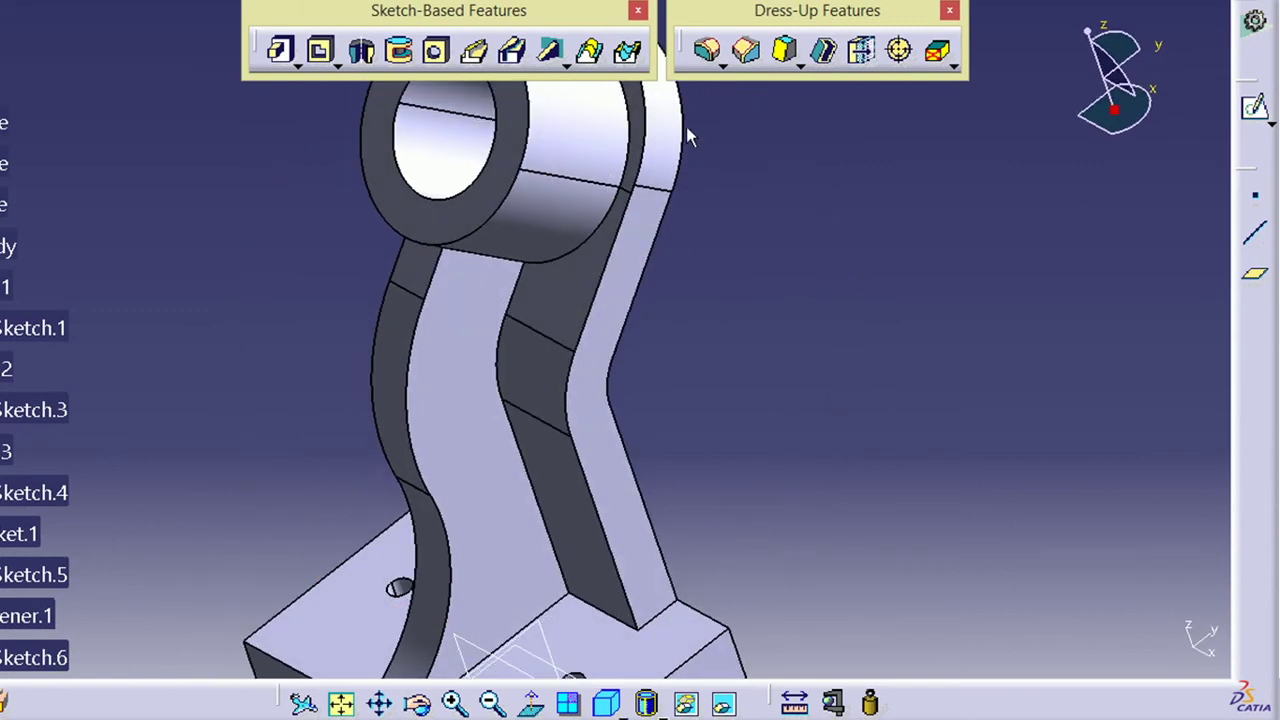
# Start an edge fillet and select the bent plate's front face and both sides of the stiffener as objects to fillet
pyautogui.click(706, 54)
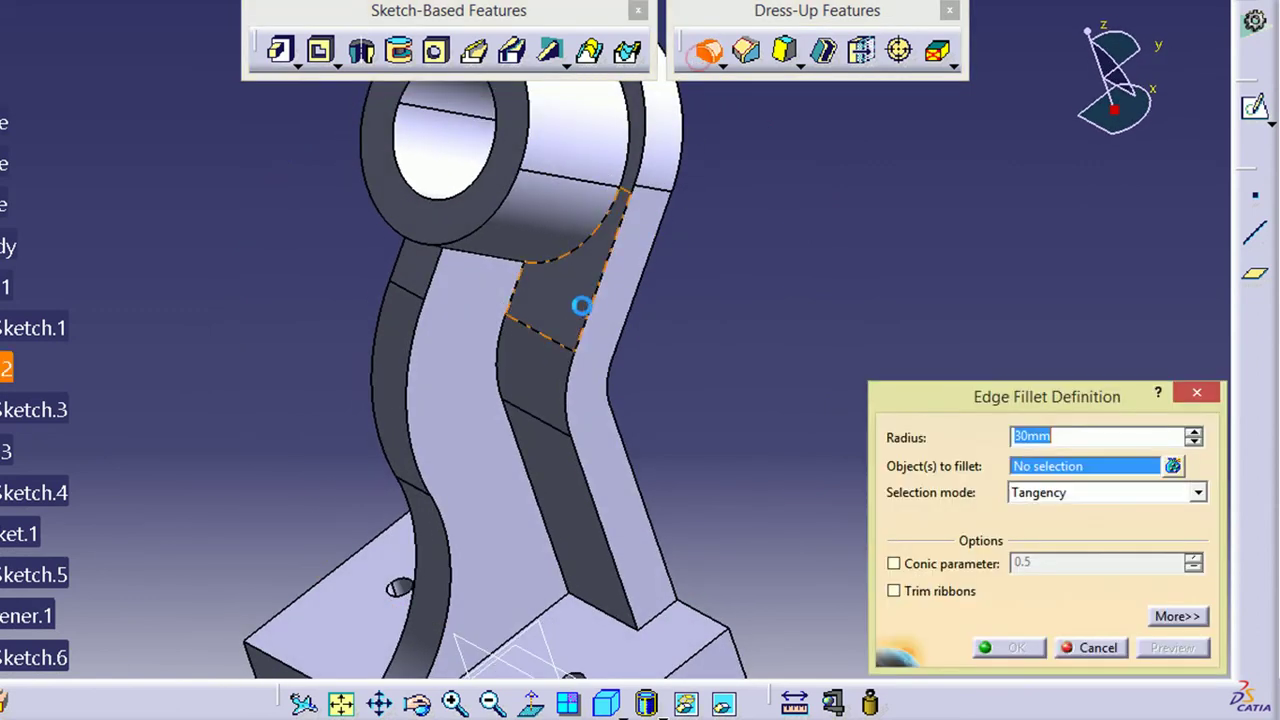
pyautogui.click(590, 312)
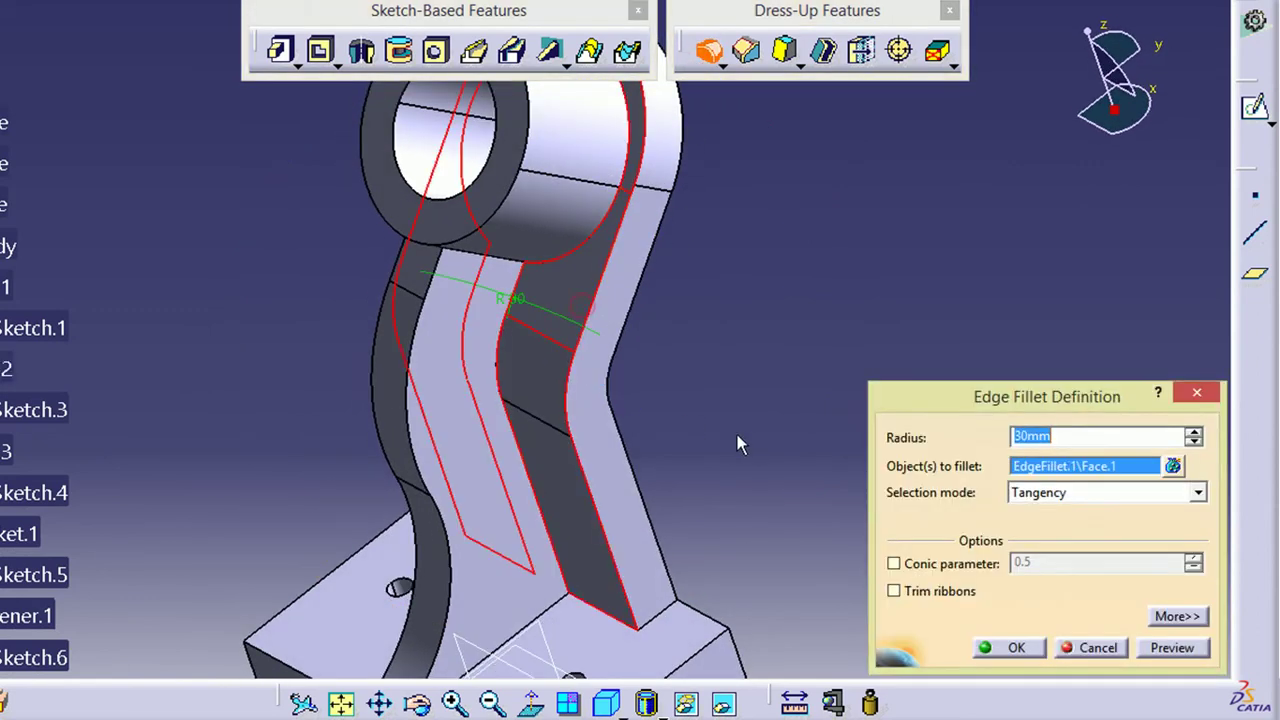
pyautogui.click(495, 632)
pyautogui.moveTo(243, 449); pyautogui.dragTo(828, 362, button='middle')
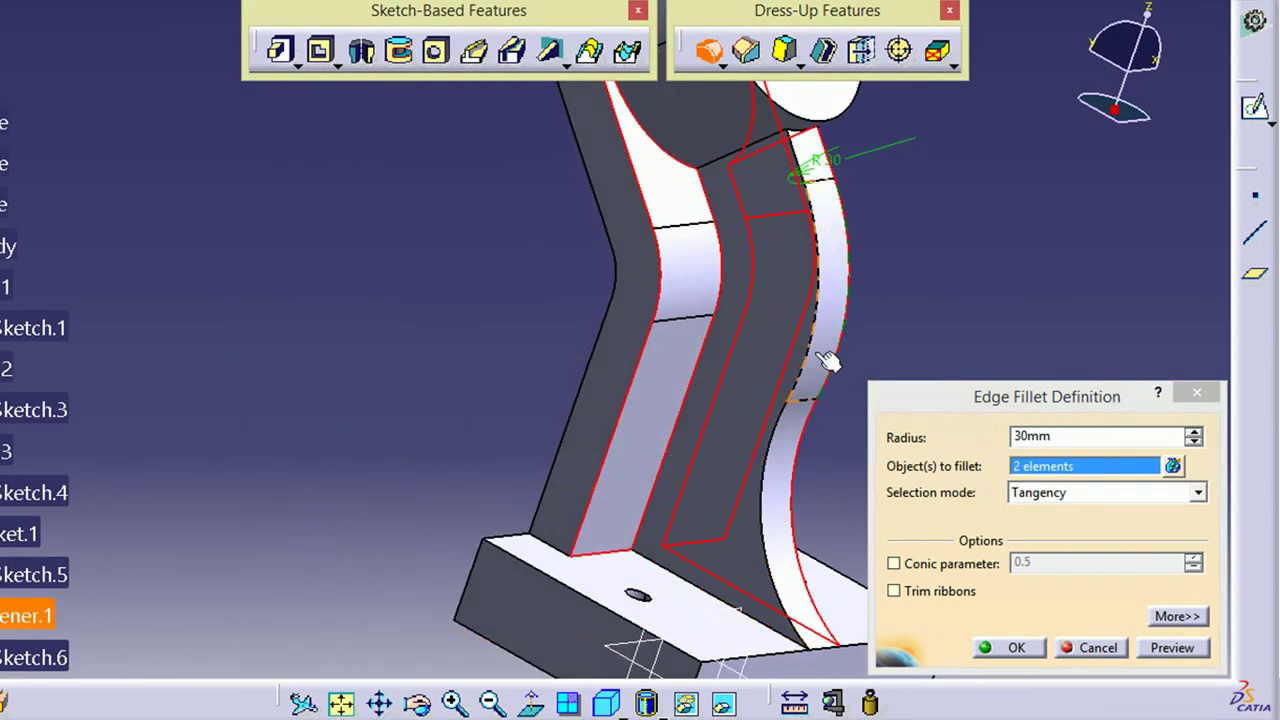
pyautogui.click(814, 306)
# Add the two edges where the upright plate's narrow sides meet the base to the fillet selection
pyautogui.moveTo(941, 278); pyautogui.dragTo(752, 467, button='middle')
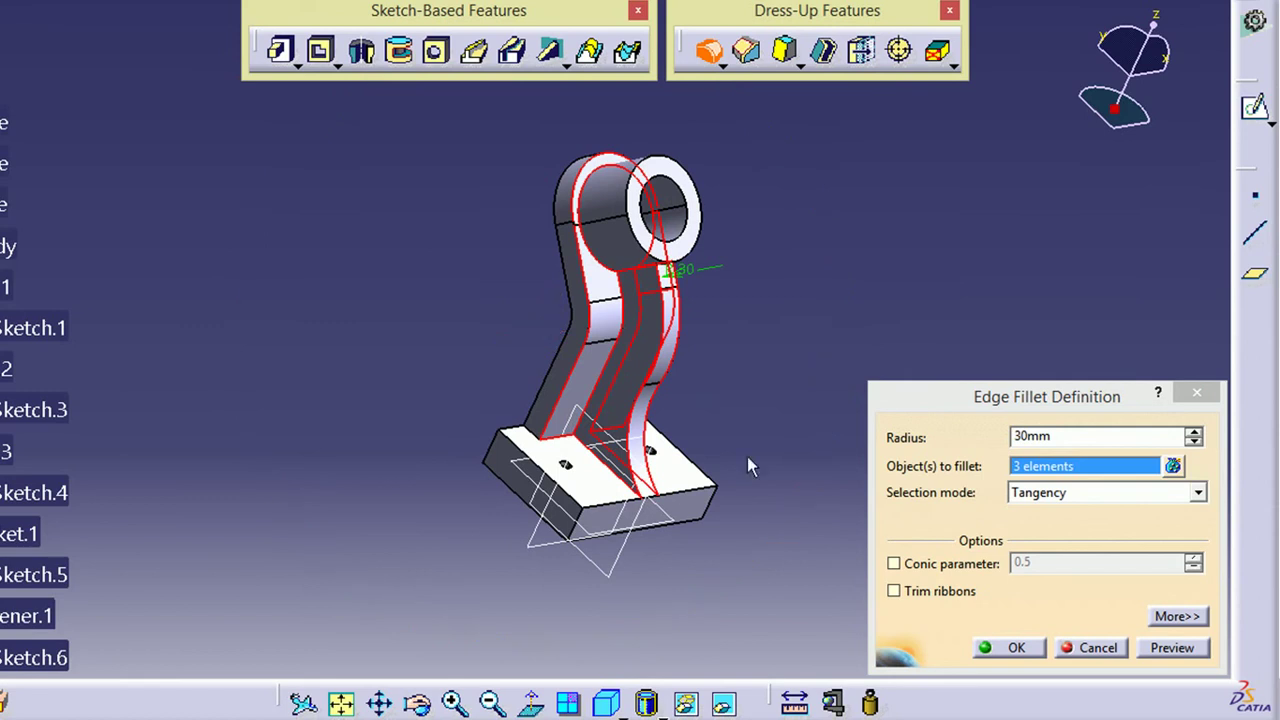
pyautogui.moveTo(709, 588); pyautogui.dragTo(700, 530, button='middle')
pyautogui.click(520, 586)
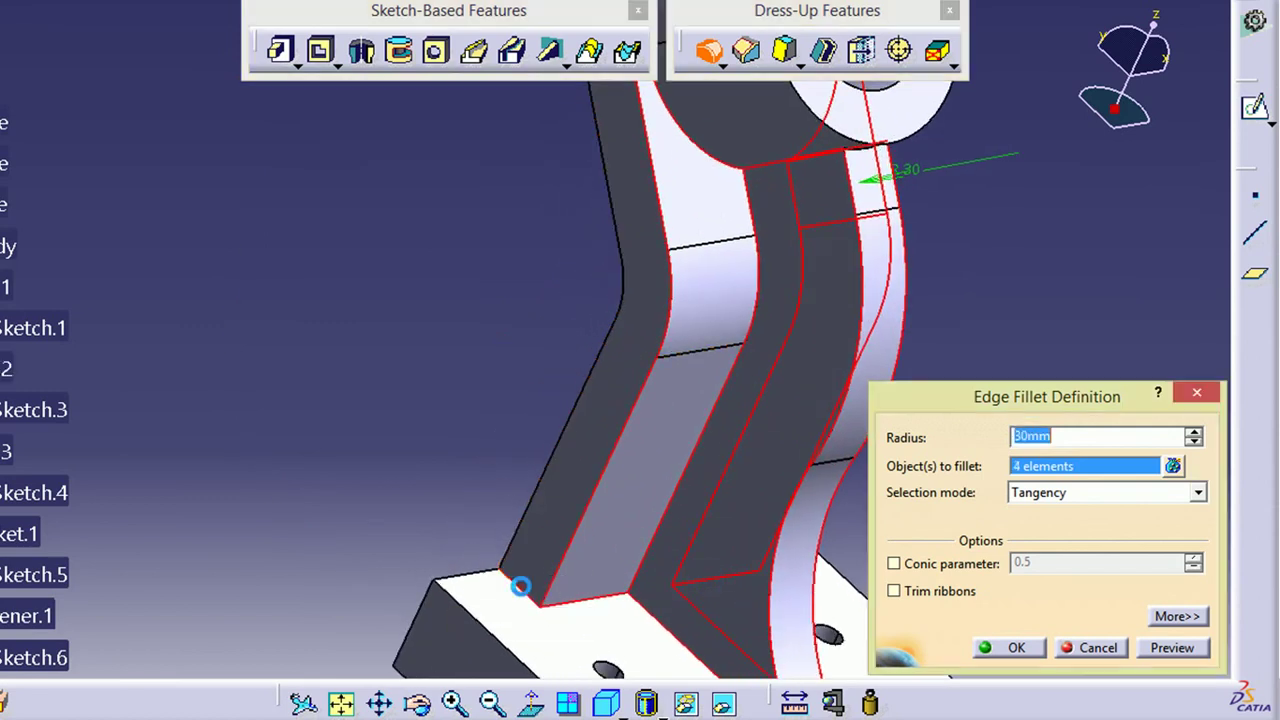
pyautogui.moveTo(743, 413); pyautogui.dragTo(640, 470, button='middle')
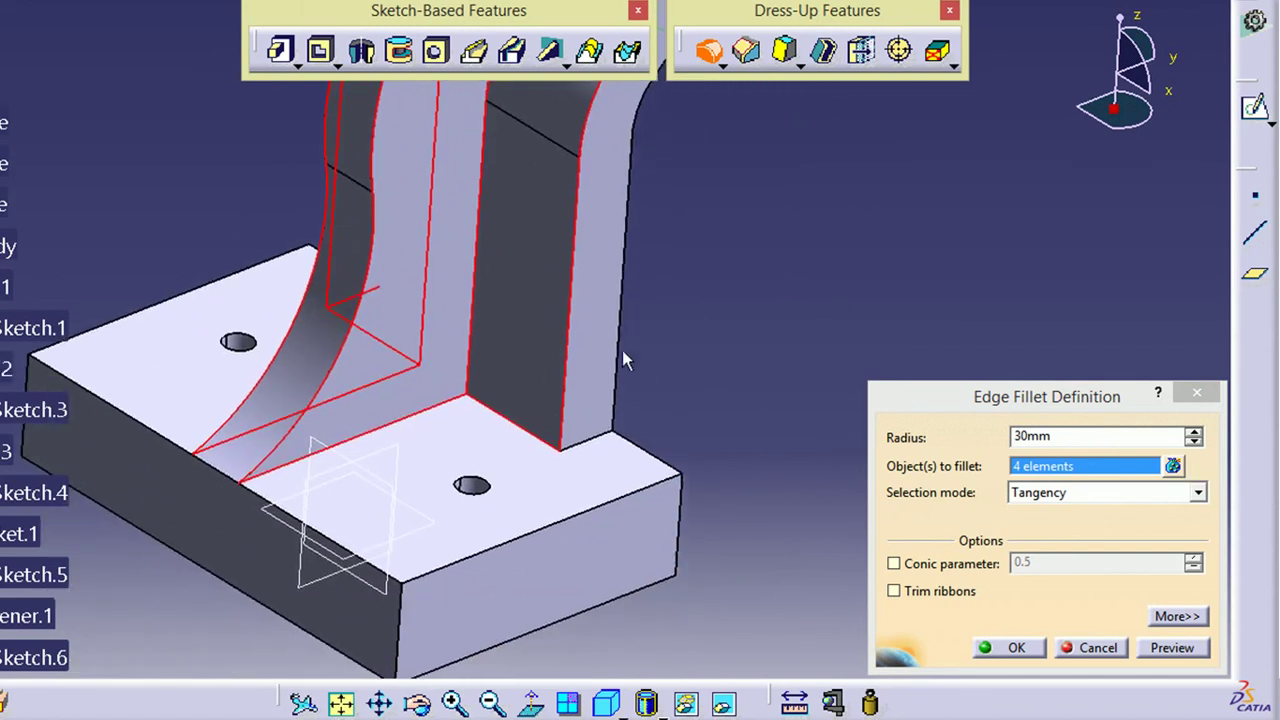
pyautogui.click(604, 450)
pyautogui.moveTo(666, 371); pyautogui.dragTo(695, 472, button='middle')
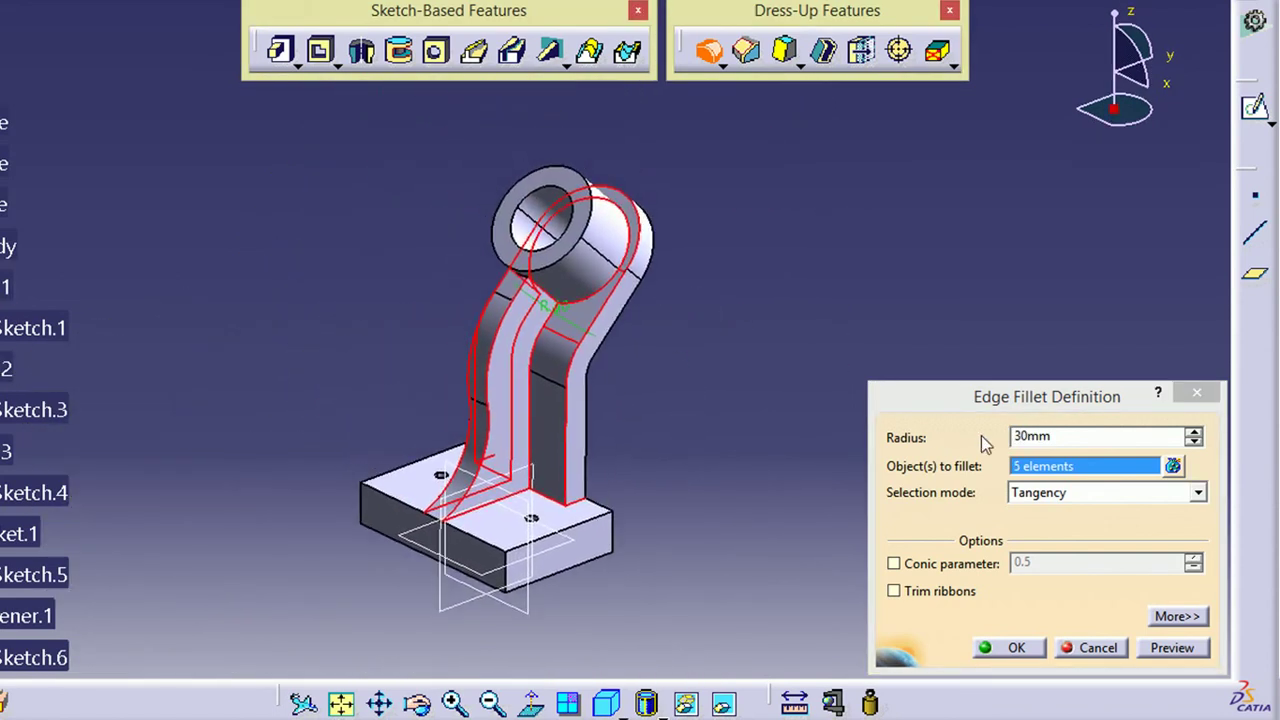
# Set the fillet radius to 2 mm, preview it and apply the fillet to the selected faces and edges
pyautogui.click(1075, 436)
pyautogui.write('2')
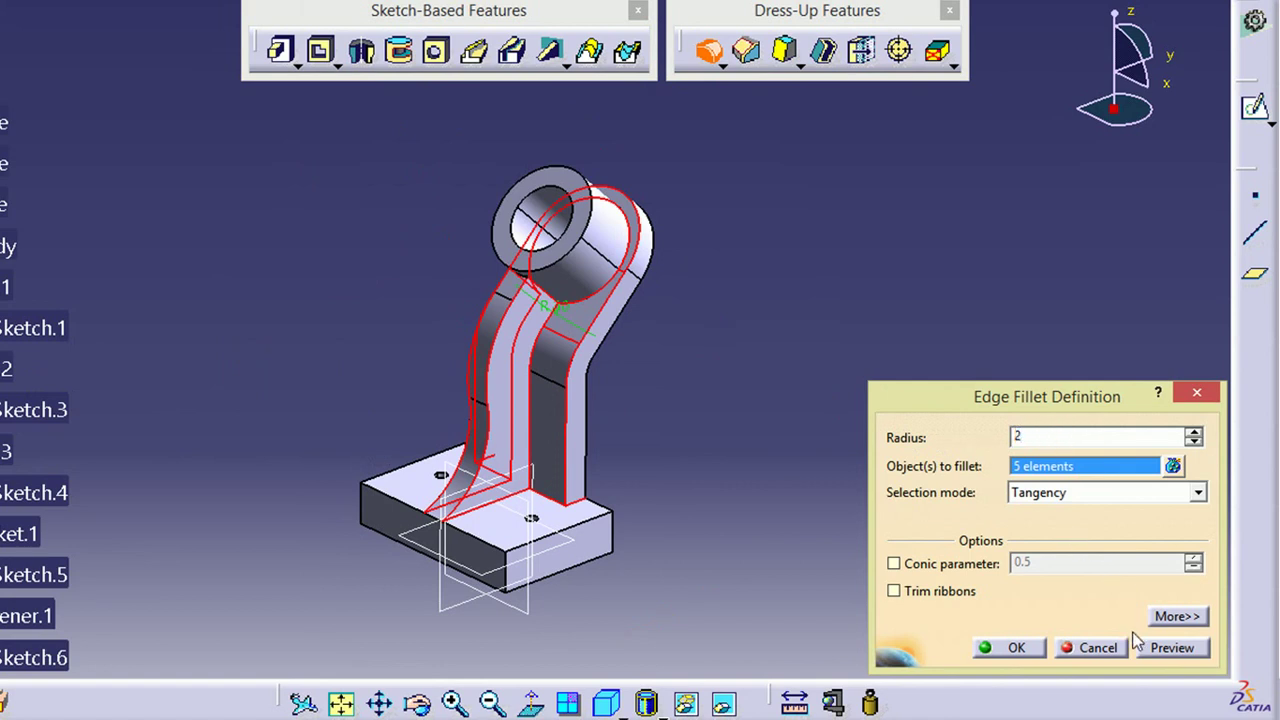
pyautogui.click(1164, 650)
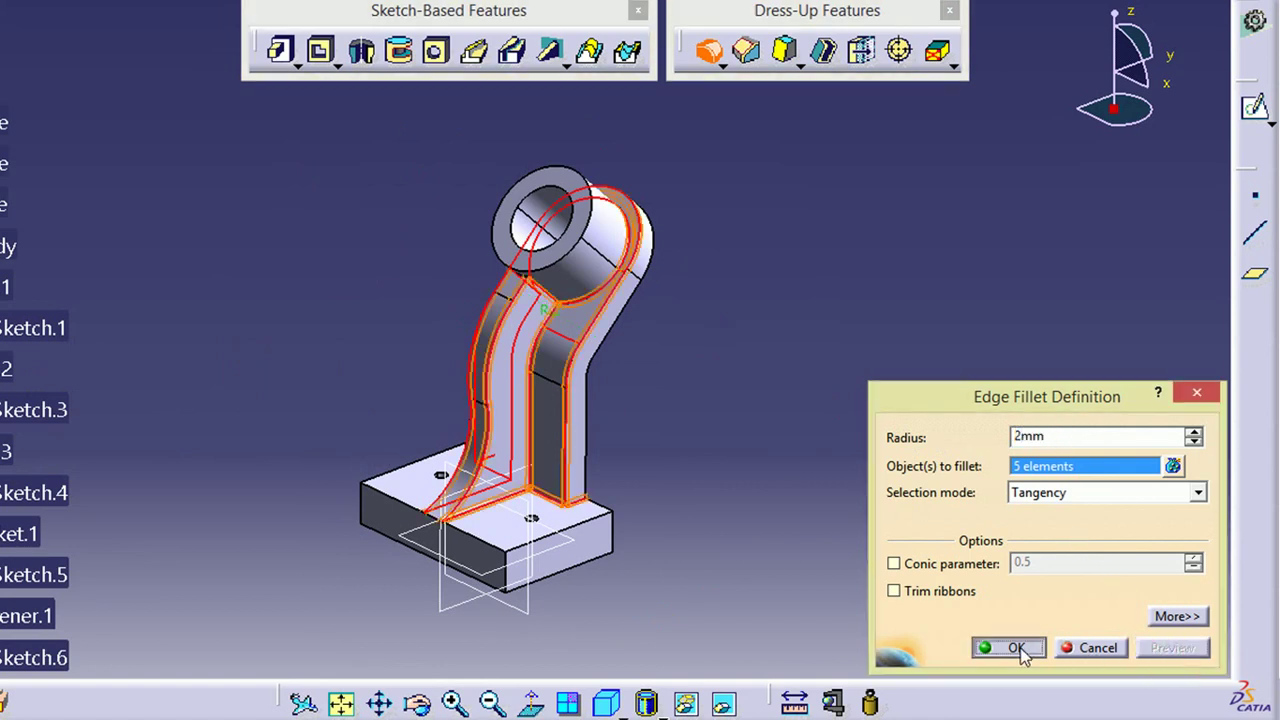
pyautogui.click(1014, 648)
# Display the Transformation Features toolbar in the Part Design workspace
pyautogui.moveTo(678, 471); pyautogui.dragTo(790, 495, button='middle')
pyautogui.moveTo(615, 708); pyautogui.dragTo(990, 541, button='middle')
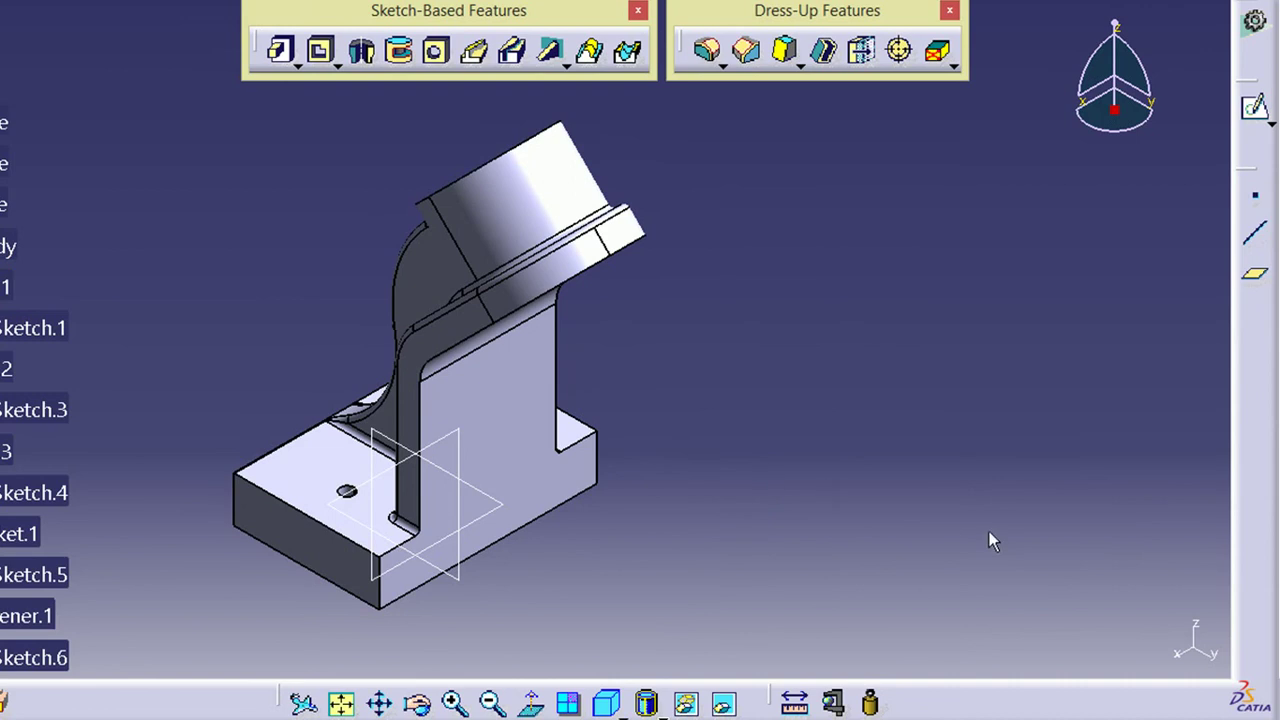
pyautogui.rightClick(1200, 710)
pyautogui.scroll(-3, 1115, 695)
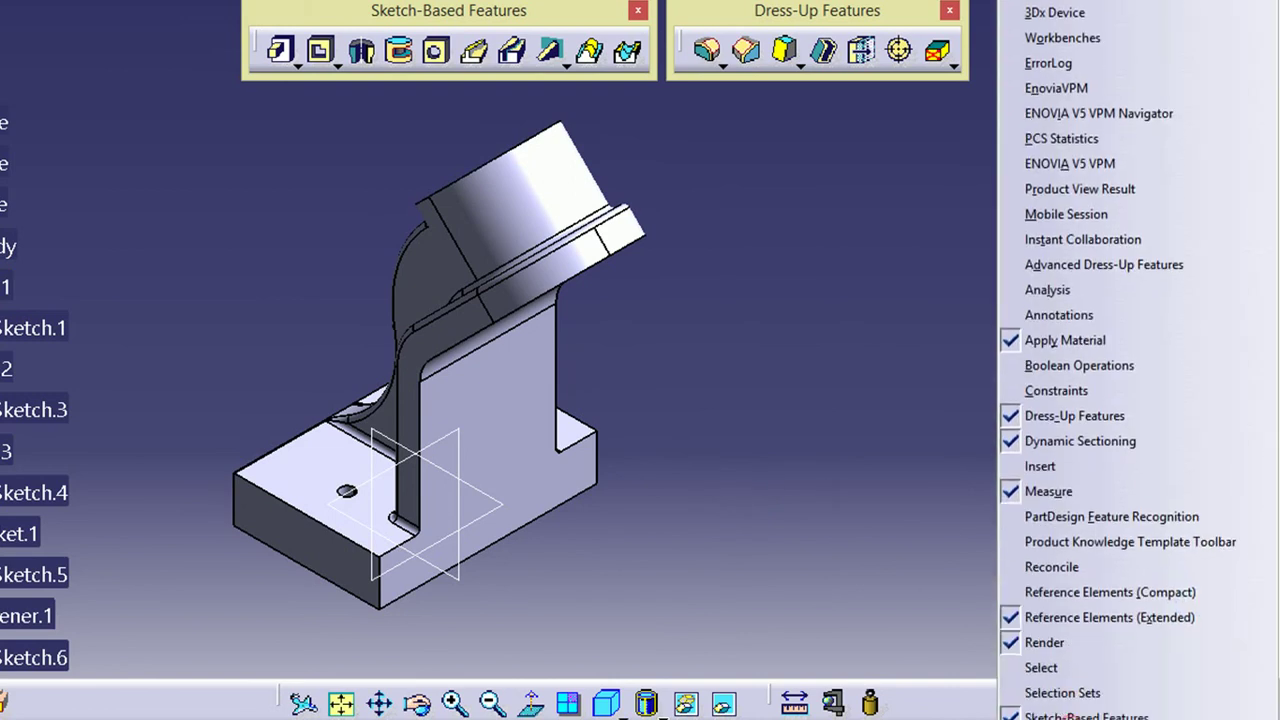
pyautogui.scroll(-5, 1115, 695)
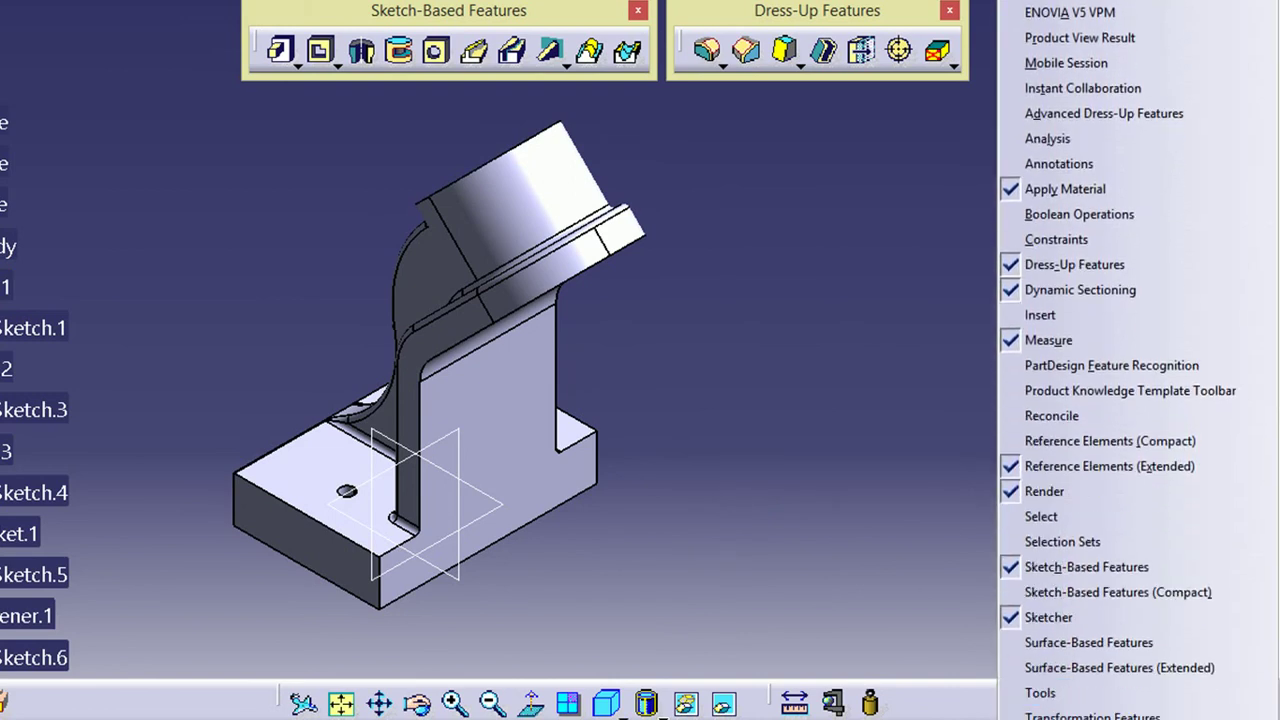
pyautogui.scroll(-3, 1115, 695)
pyautogui.click(1080, 610)
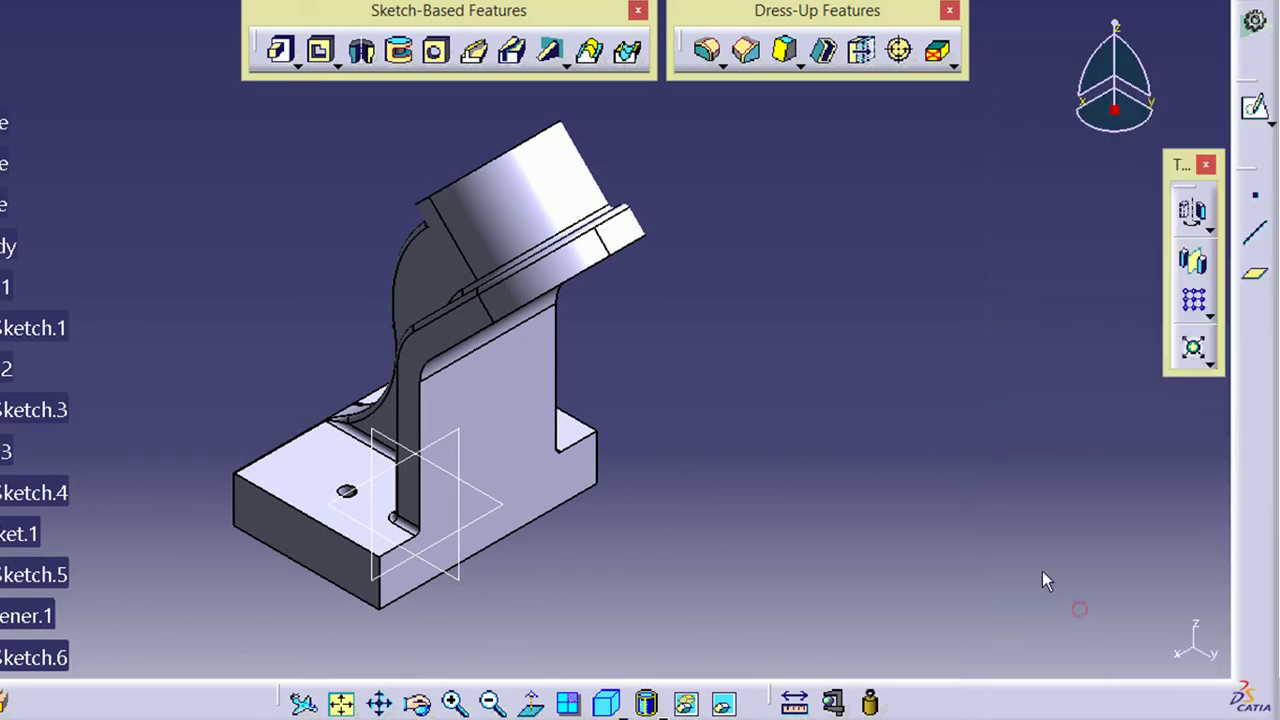
# Start a Rotate transformation of the body, keep the transformation specifications and choose the Z Axis as rotation axis
pyautogui.click(1195, 215)
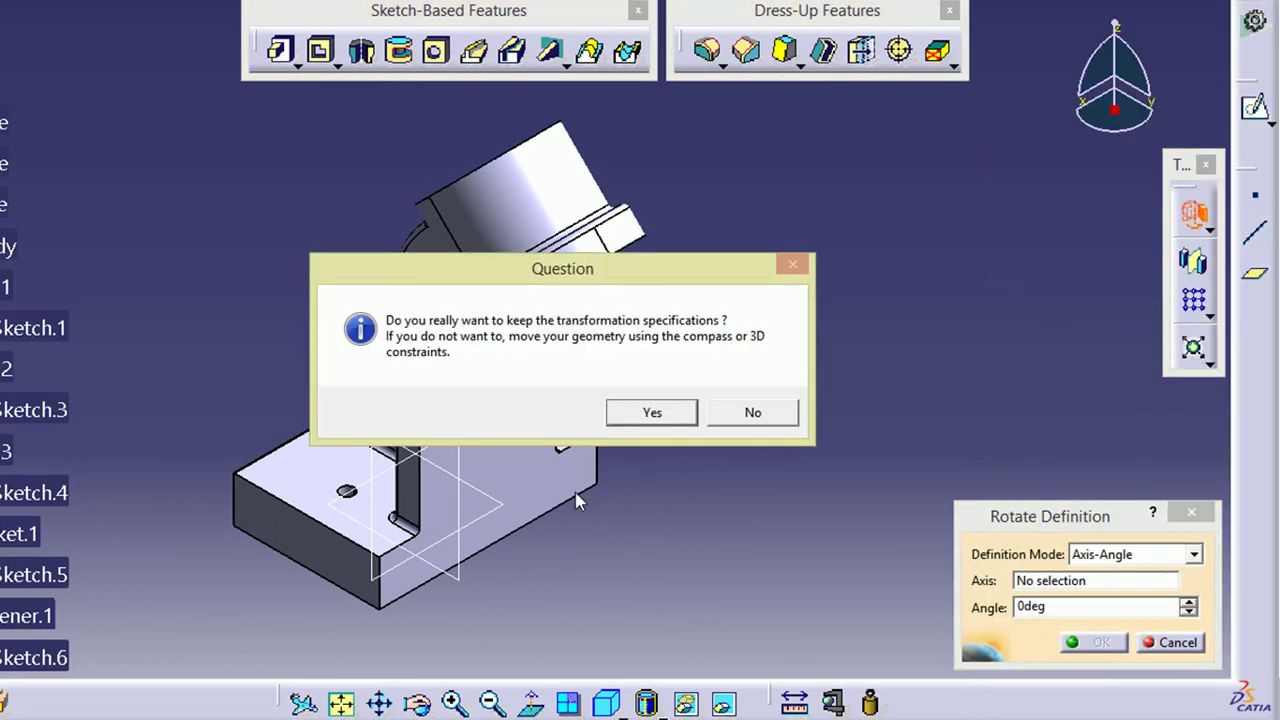
pyautogui.click(650, 413)
pyautogui.moveTo(697, 629); pyautogui.dragTo(801, 486, button='middle')
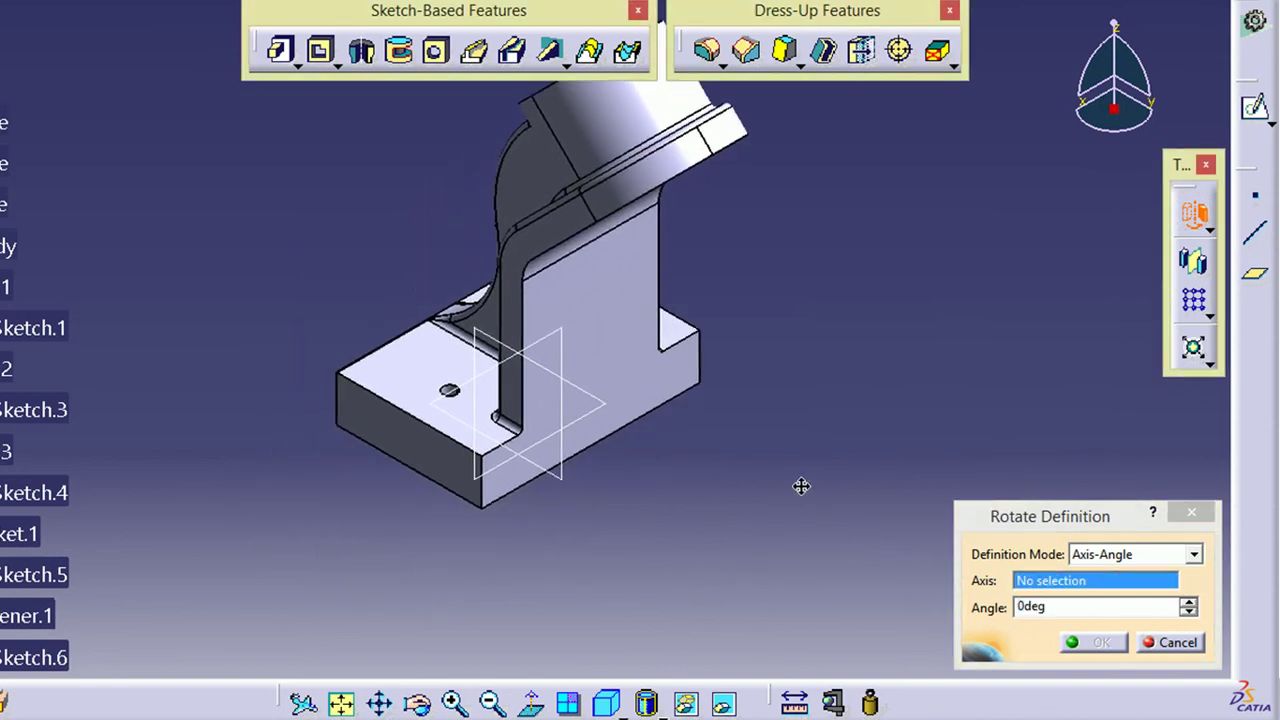
pyautogui.rightClick(1083, 588)
pyautogui.click(1090, 668)
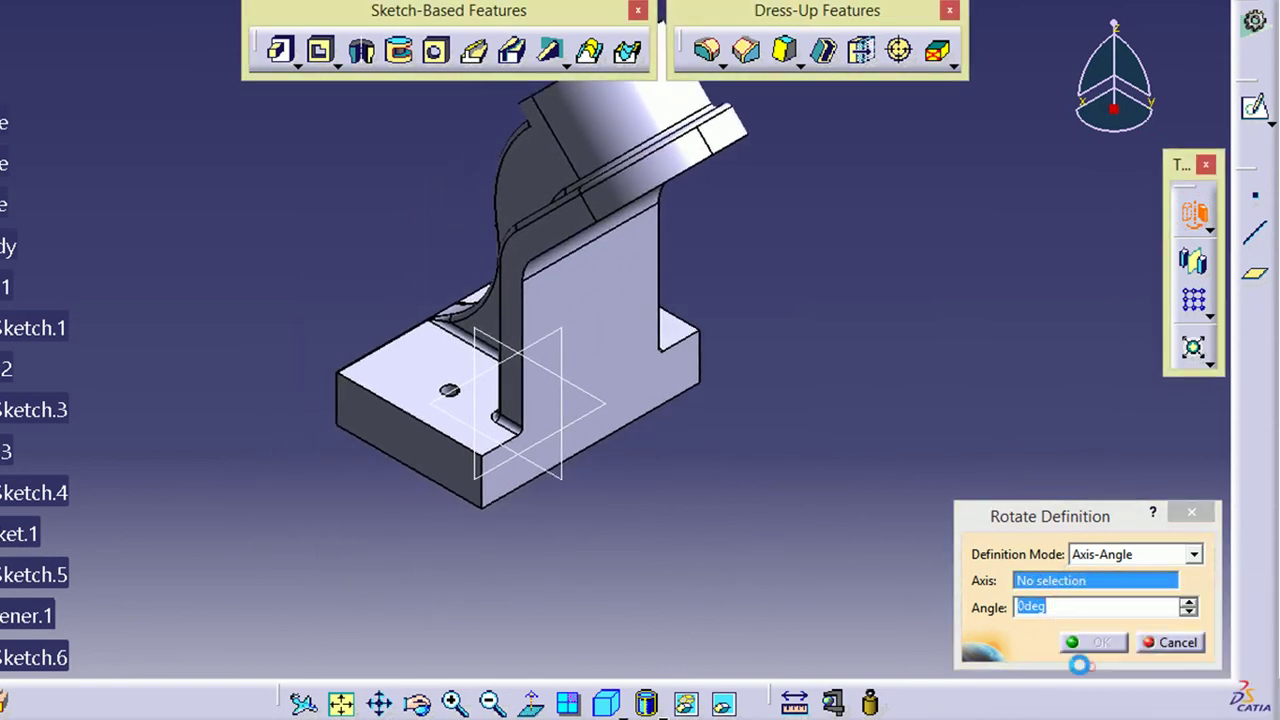
pyautogui.moveTo(818, 452); pyautogui.dragTo(755, 513, button='middle')
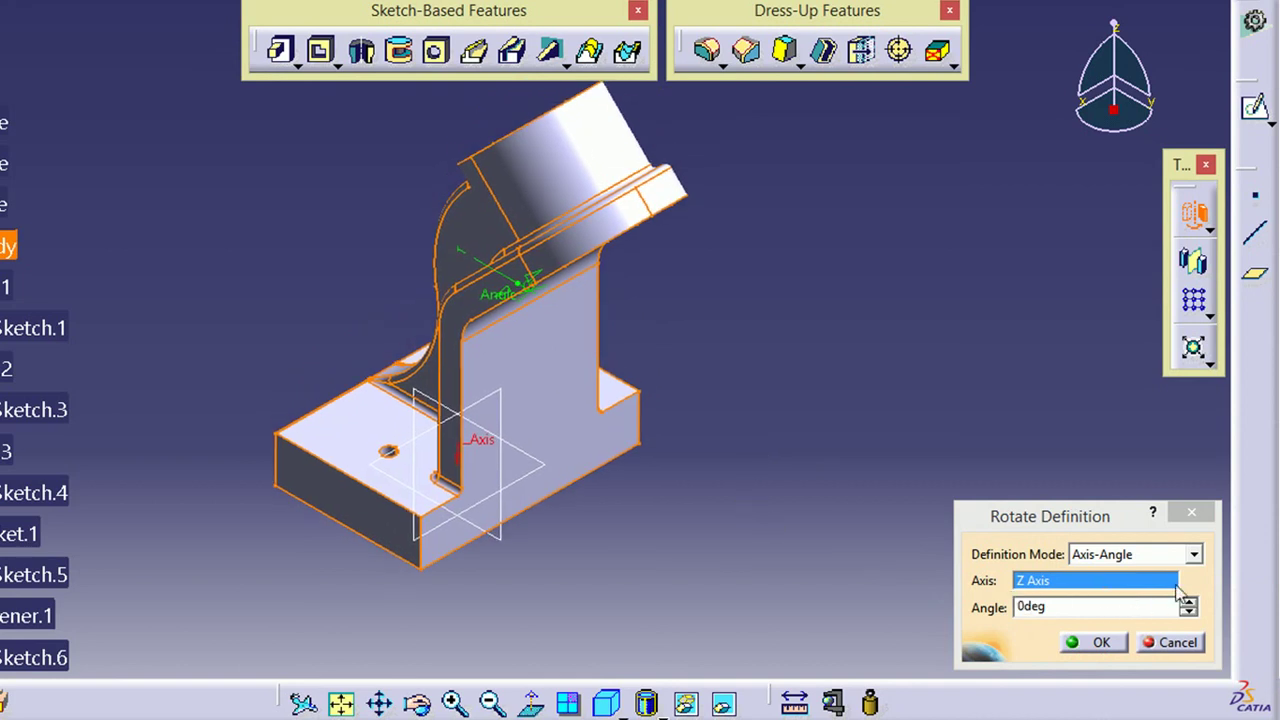
# Set the rotation angle to 180 deg and apply the rotation to the body
pyautogui.click(1196, 607)
pyautogui.click(1190, 602)
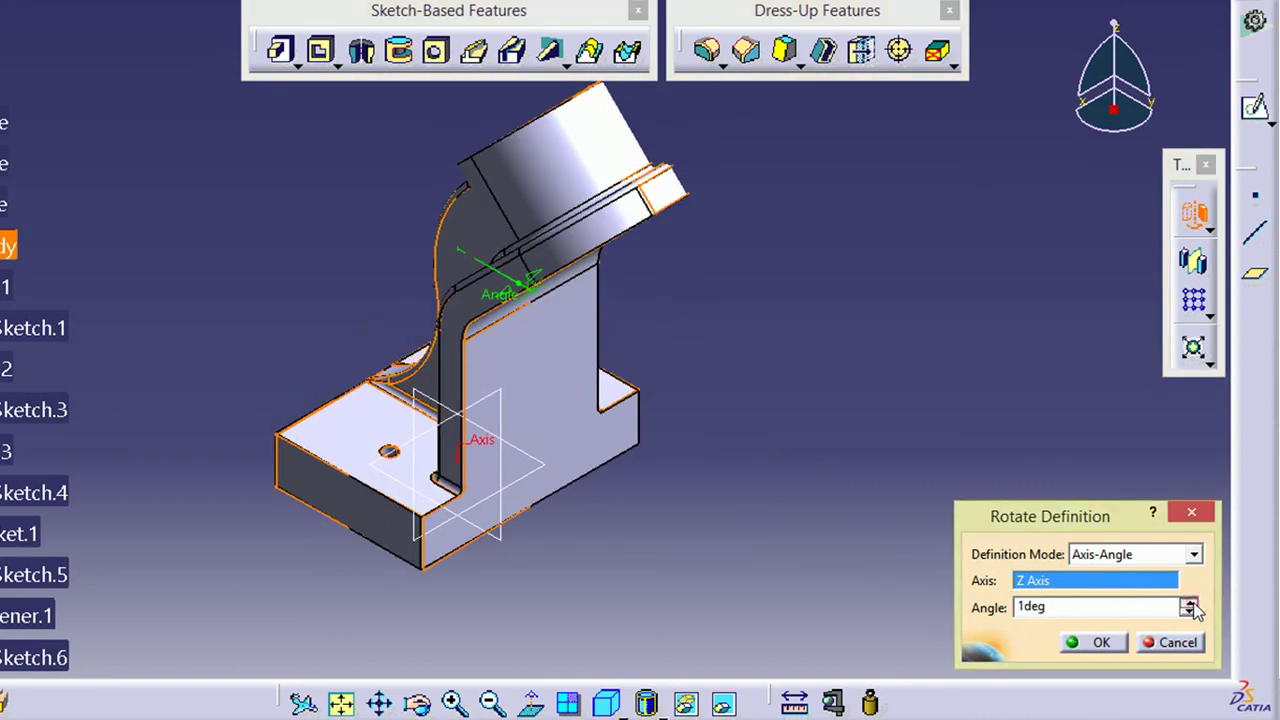
pyautogui.click(1189, 602)
pyautogui.click(1189, 602)
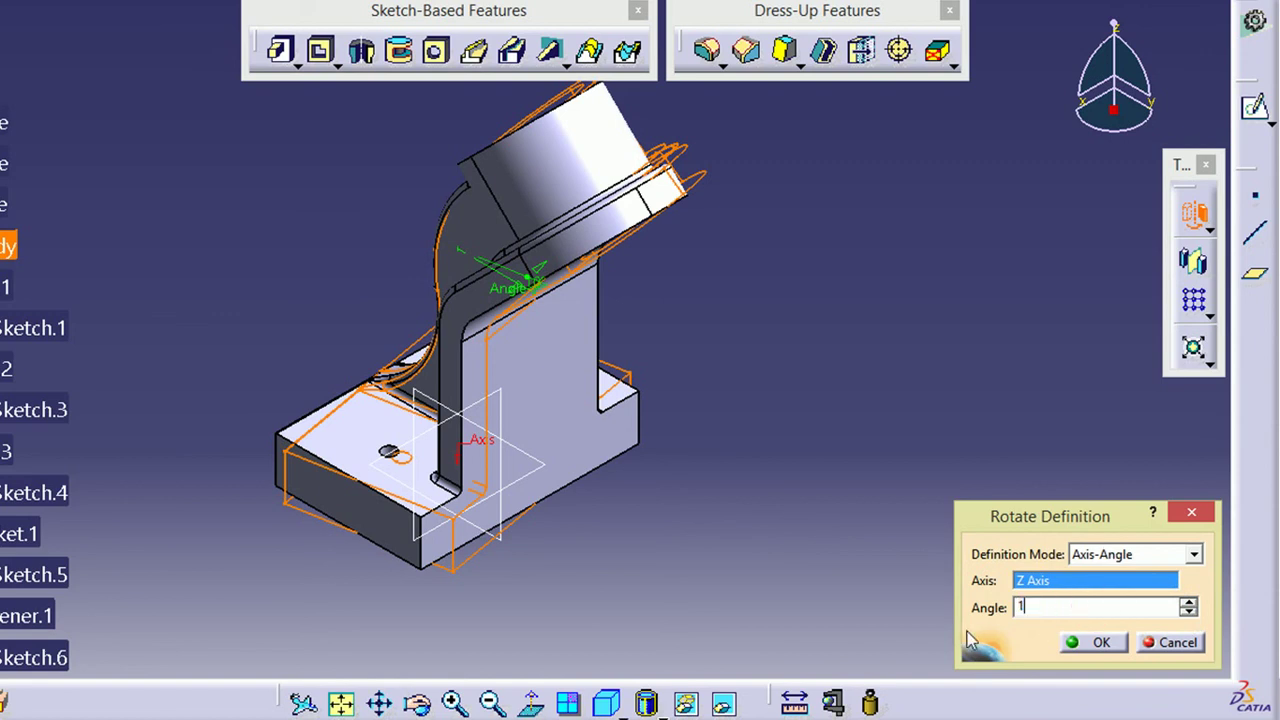
pyautogui.click(1079, 645)
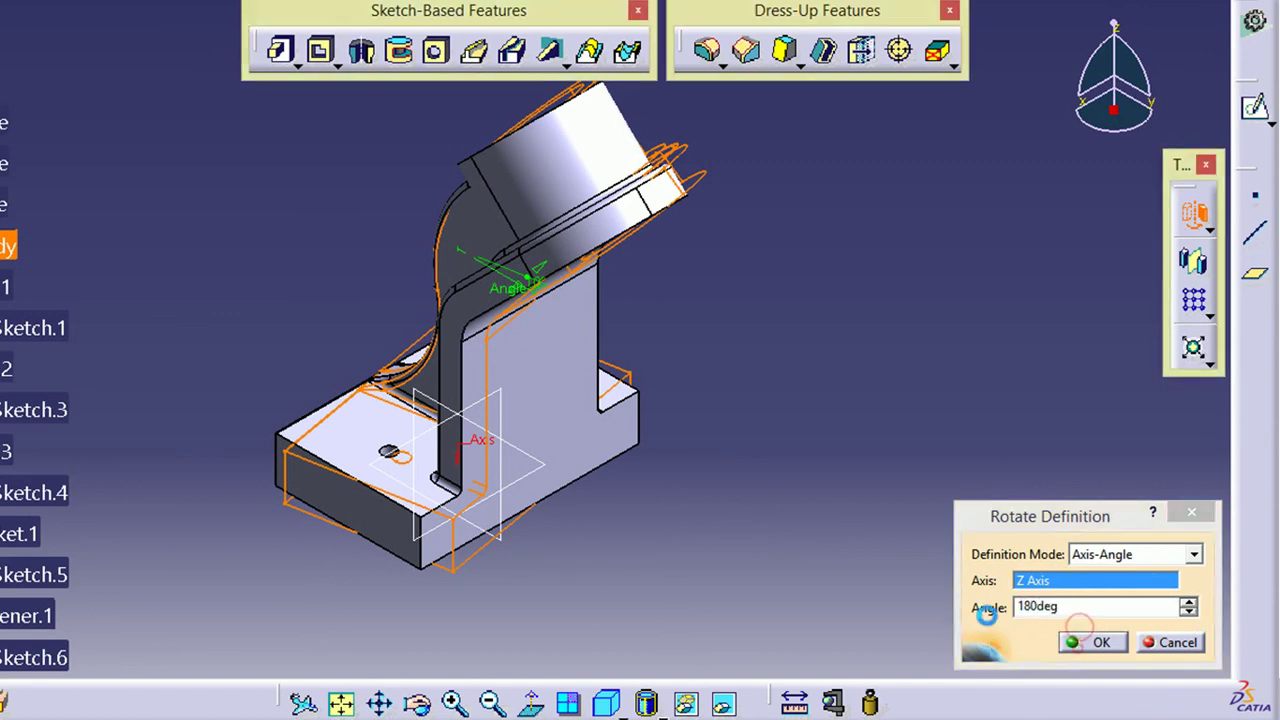
pyautogui.moveTo(725, 464); pyautogui.dragTo(807, 534, button='middle')
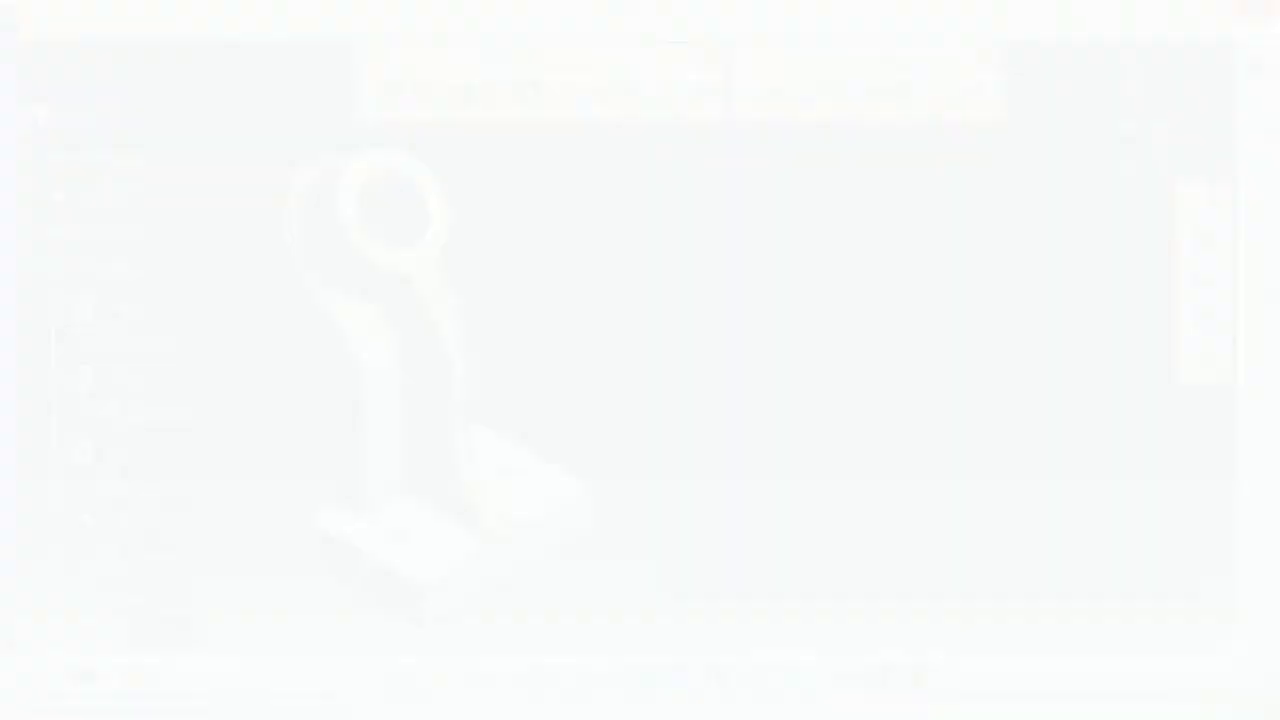